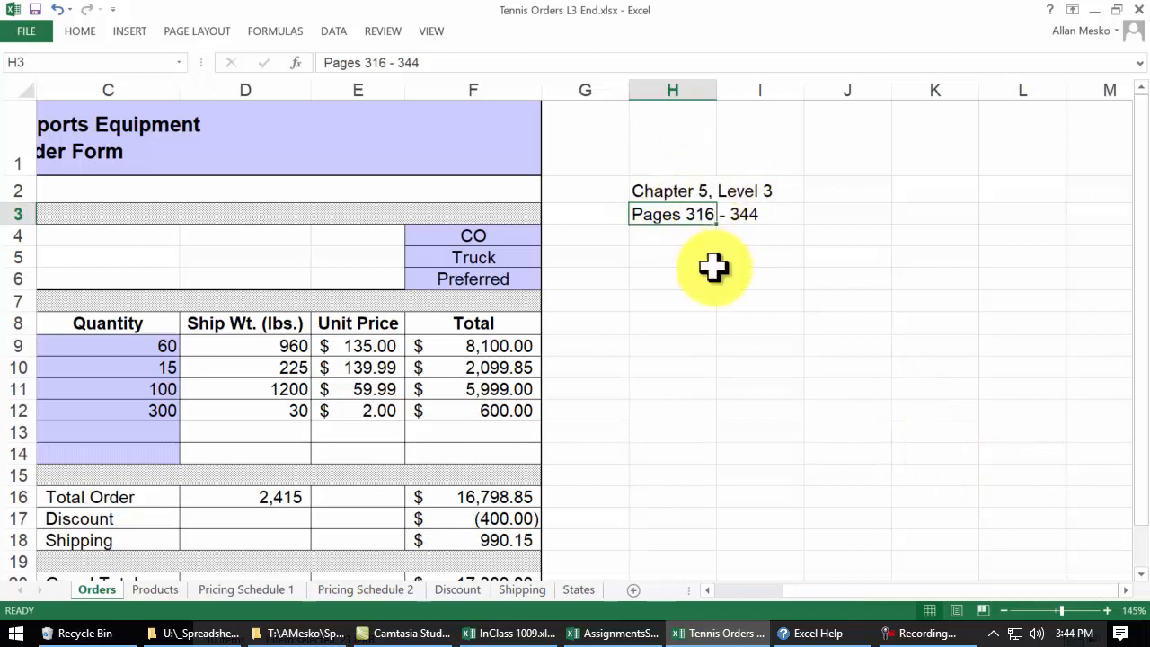
- Look through the order form and the Products, Pricing Schedule, Discount, Shipping and States worksheets, ending back on Orders
{"action": "left_click_drag", "start_coordinate": [840, 597], "coordinate": [732, 598]}
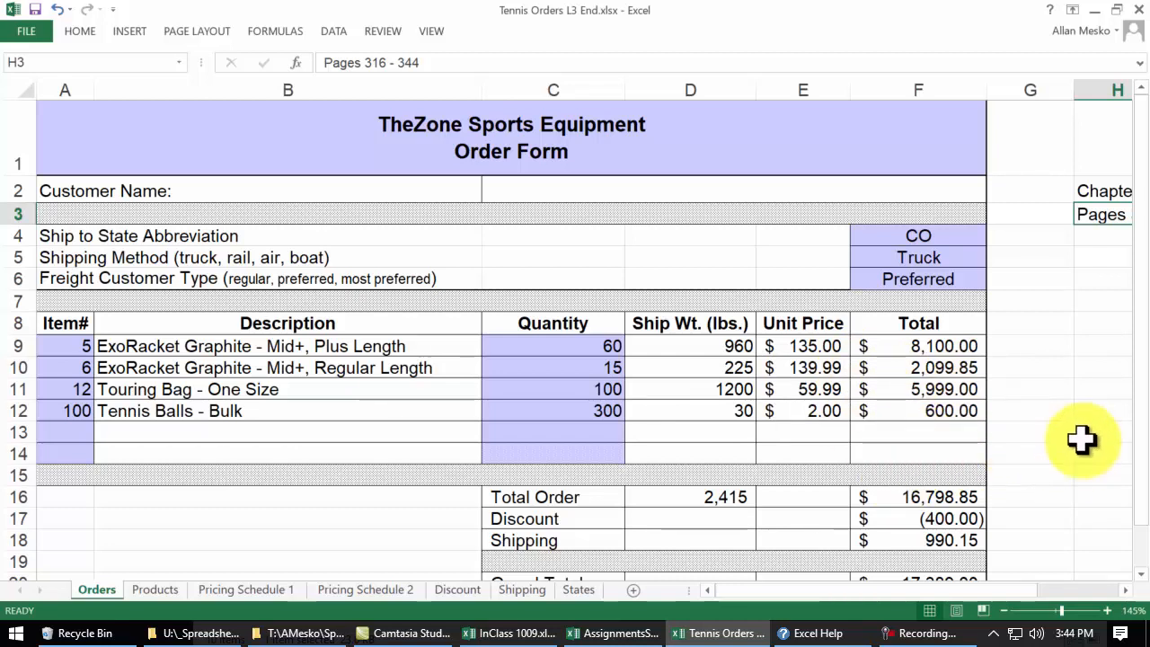
{"action": "left_click", "coordinate": [170, 593]}
{"action": "left_click", "coordinate": [231, 593]}
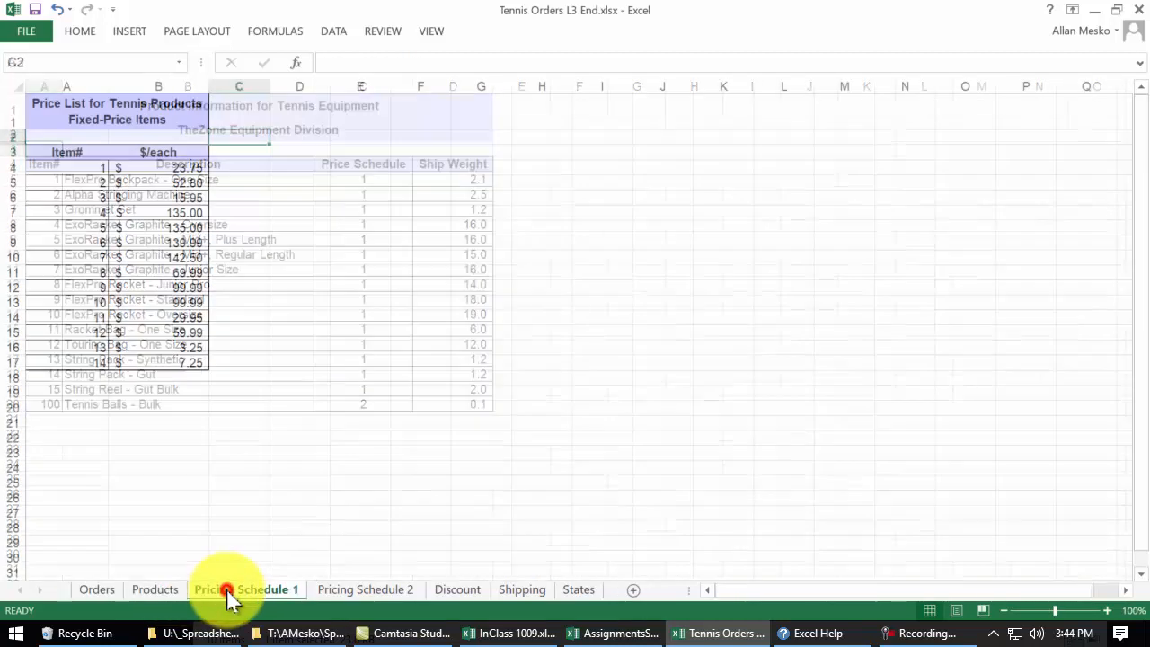
{"action": "left_click", "coordinate": [347, 595]}
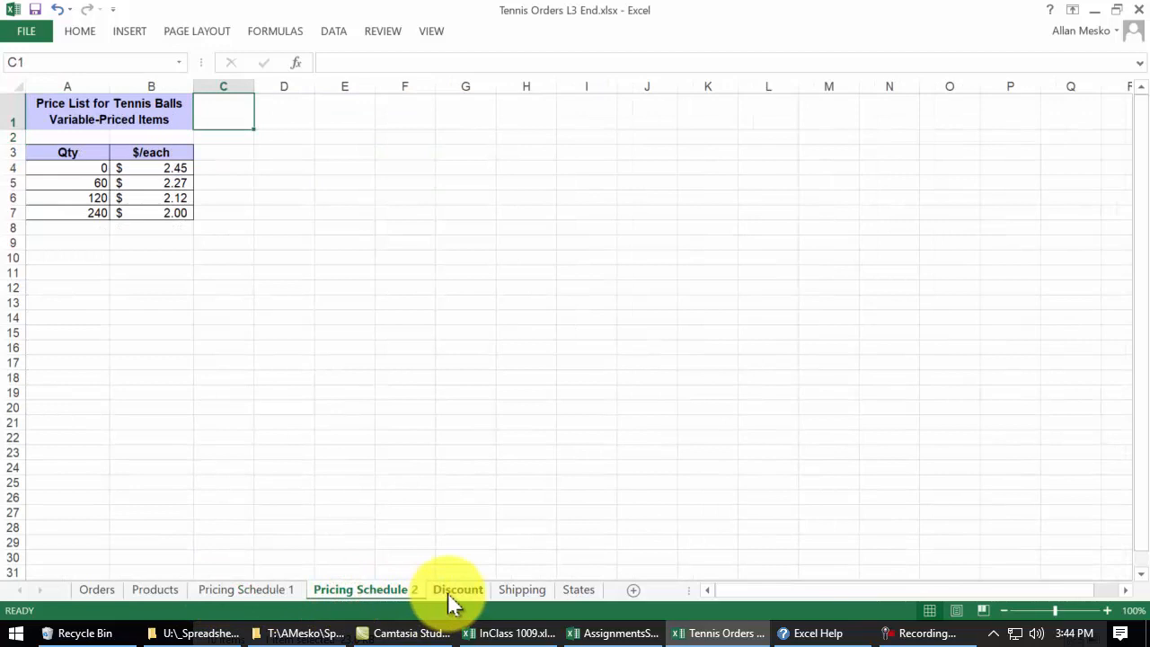
{"action": "left_click", "coordinate": [456, 595]}
{"action": "left_click", "coordinate": [508, 593]}
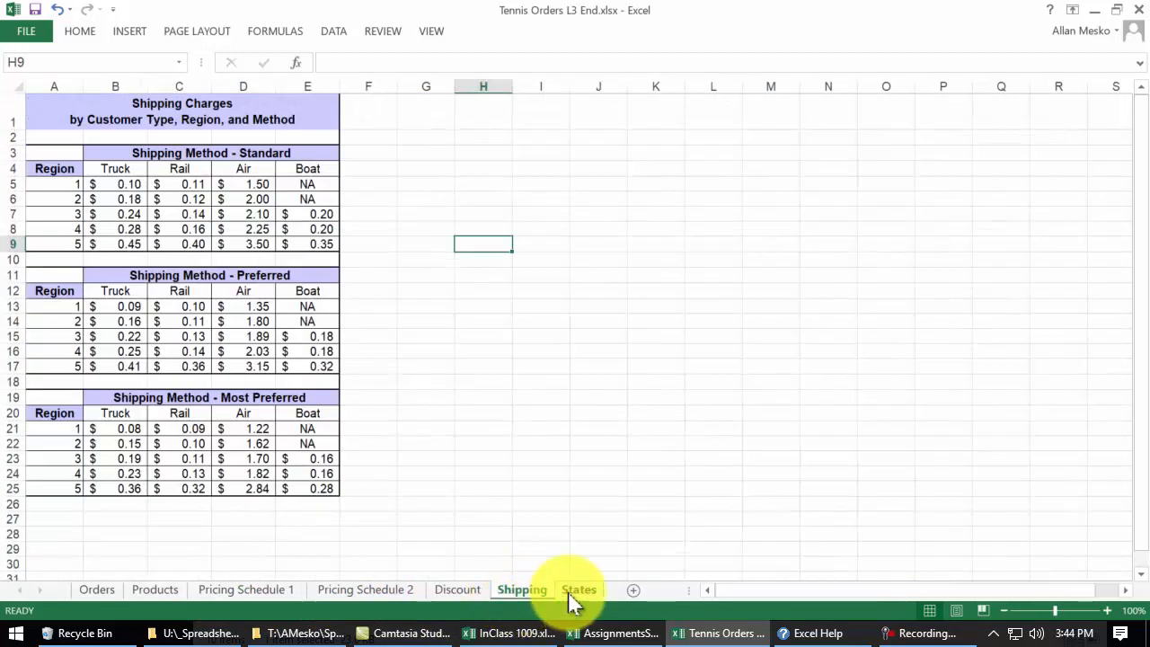
{"action": "left_click", "coordinate": [575, 593]}
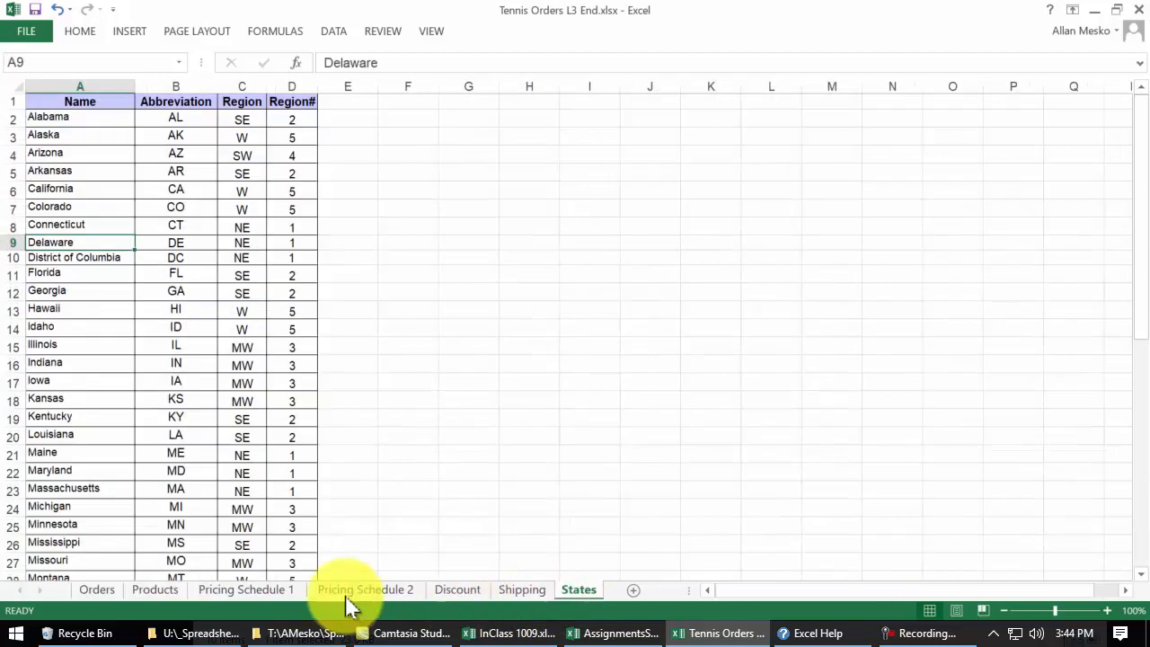
{"action": "left_click", "coordinate": [97, 589]}
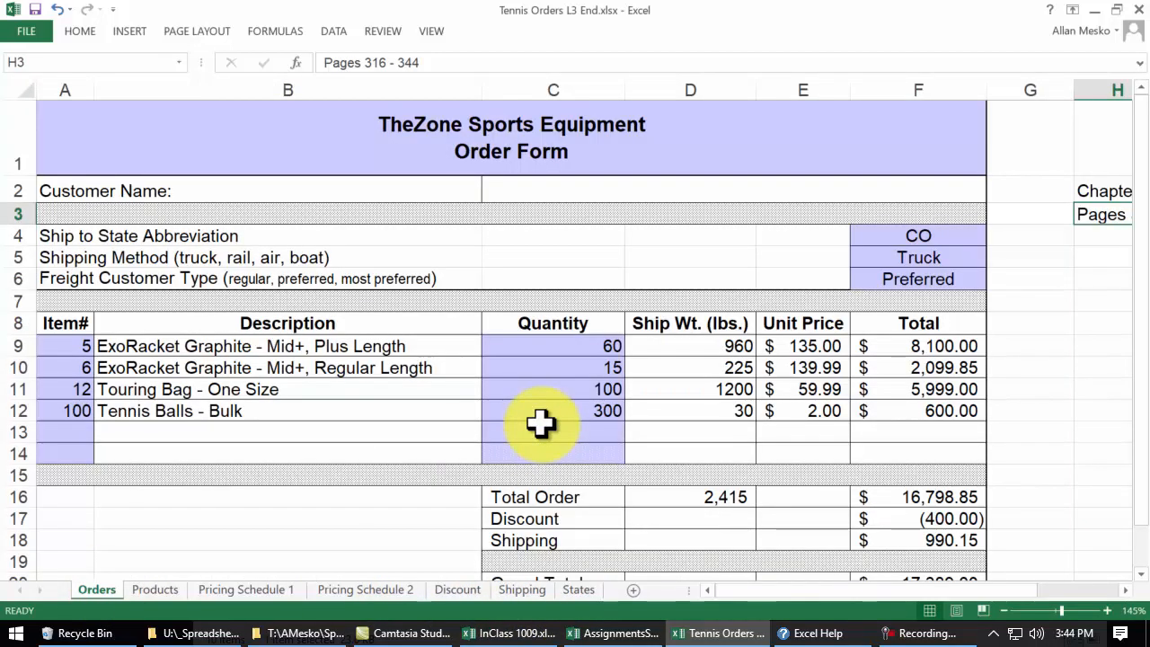
- Review the item number and quantity input cells for the order lines in rows 9 to 12
{"action": "left_click", "coordinate": [70, 350]}
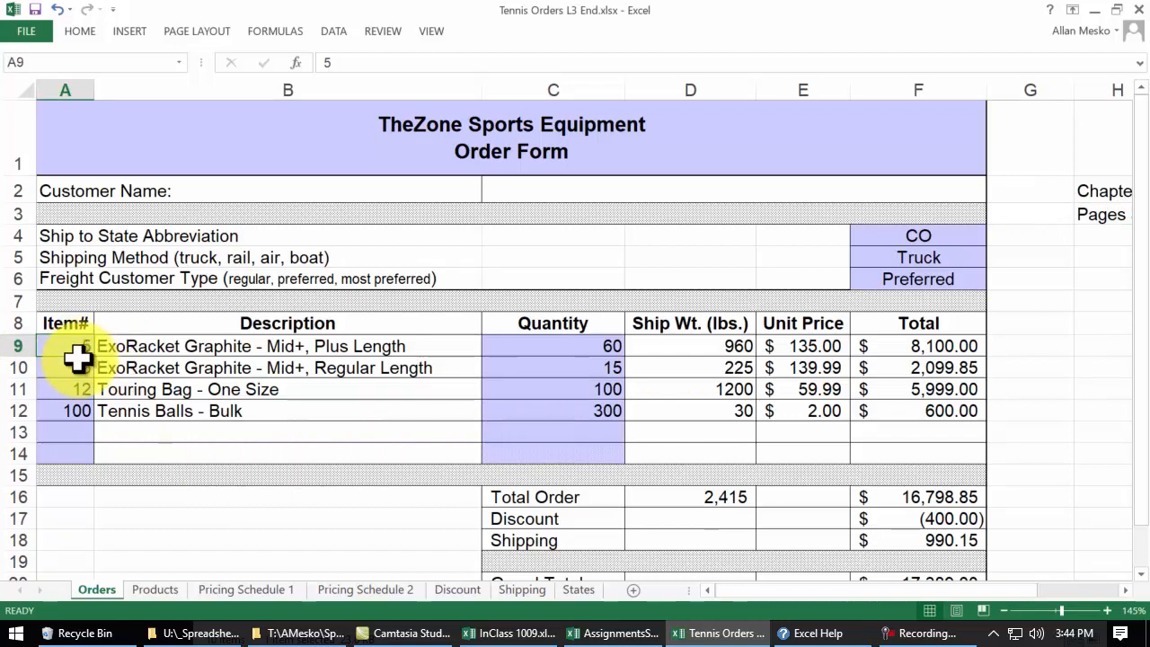
{"action": "left_click", "coordinate": [78, 365]}
{"action": "left_click", "coordinate": [77, 389]}
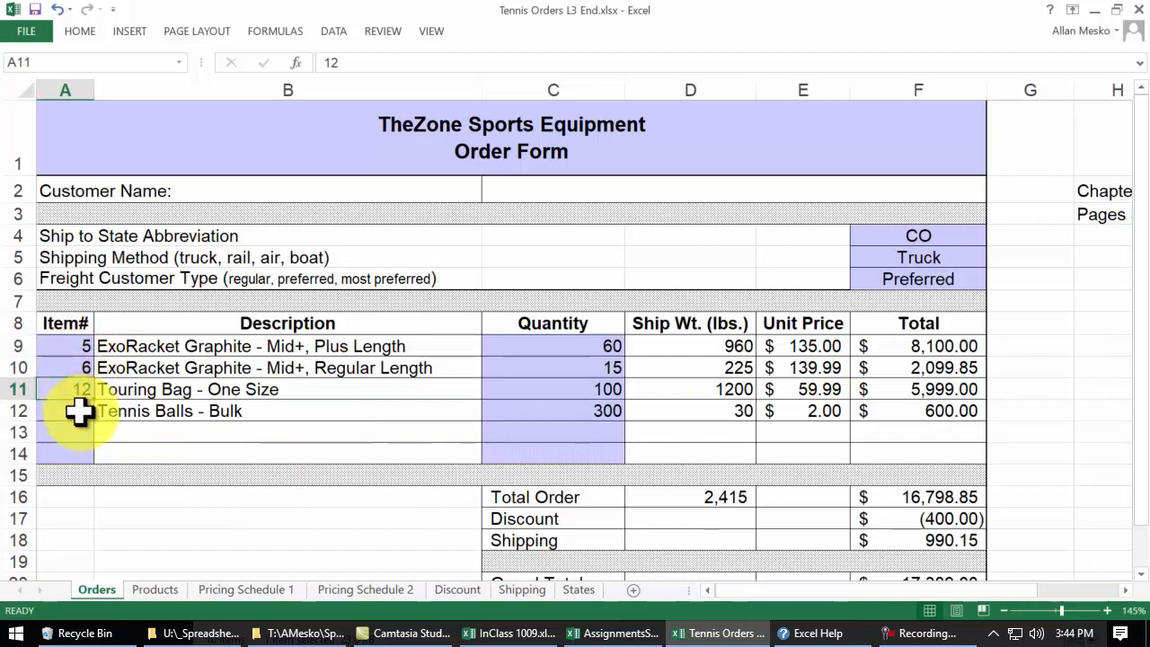
{"action": "left_click", "coordinate": [80, 411]}
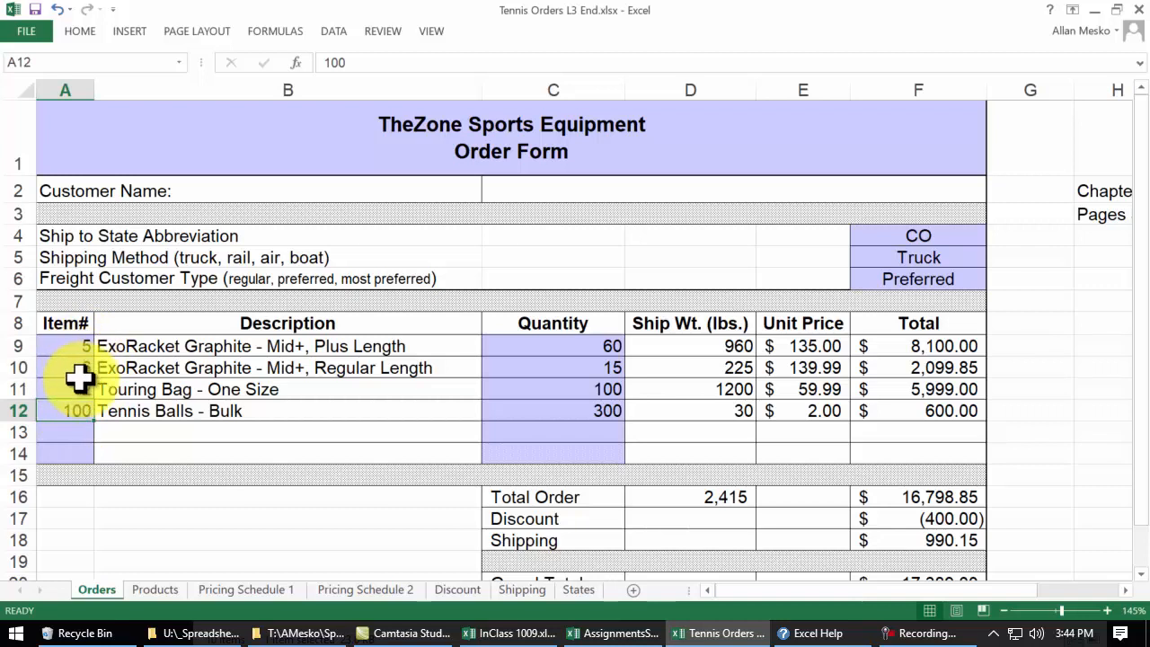
{"action": "left_click", "coordinate": [82, 381]}
{"action": "left_click", "coordinate": [83, 409]}
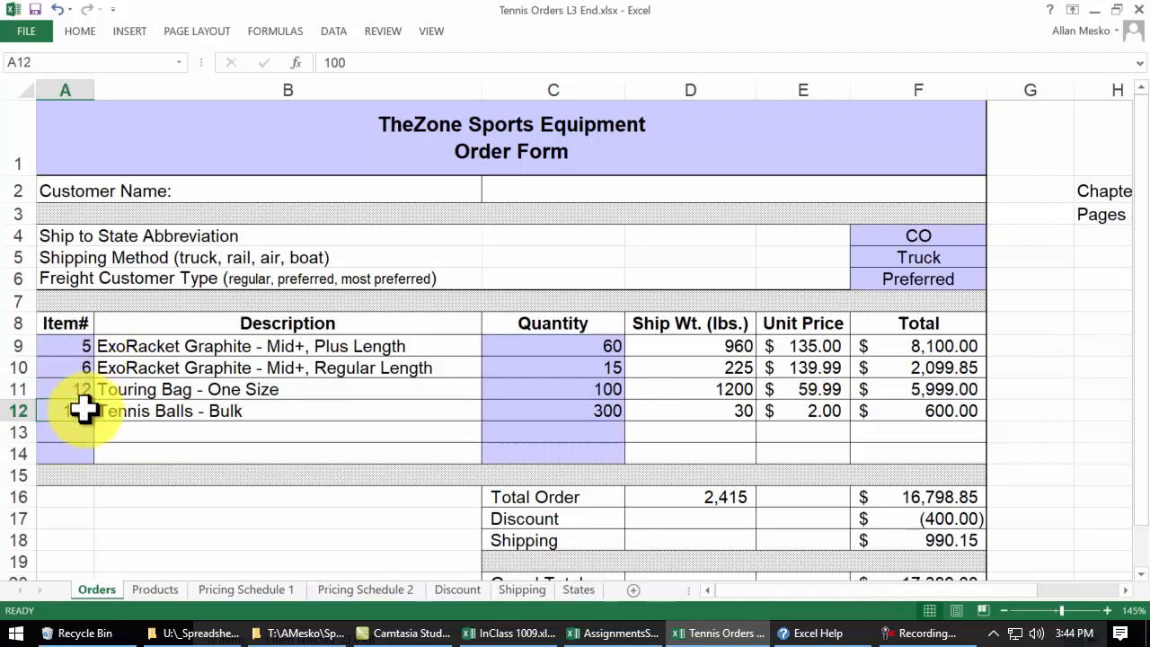
{"action": "left_click", "coordinate": [554, 348]}
{"action": "left_click", "coordinate": [551, 387]}
{"action": "left_click", "coordinate": [552, 411]}
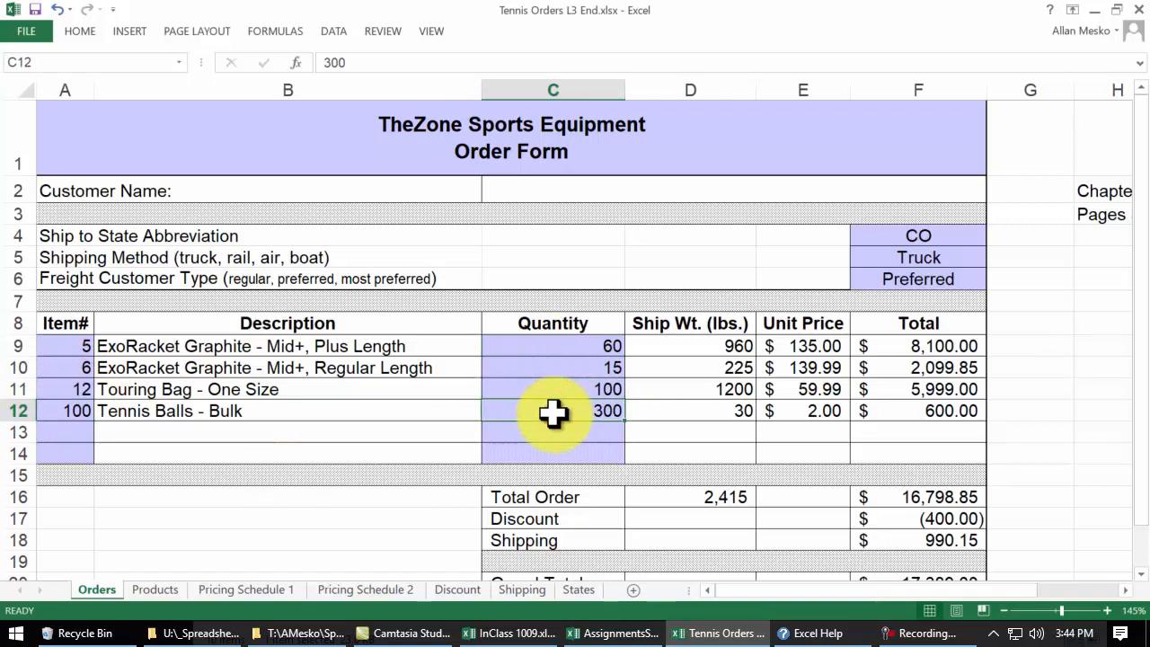
- Review the state, shipping method and customer type inputs in F4:F6, the order lines and the order totals down to Grand Total
{"action": "left_click", "coordinate": [901, 235]}
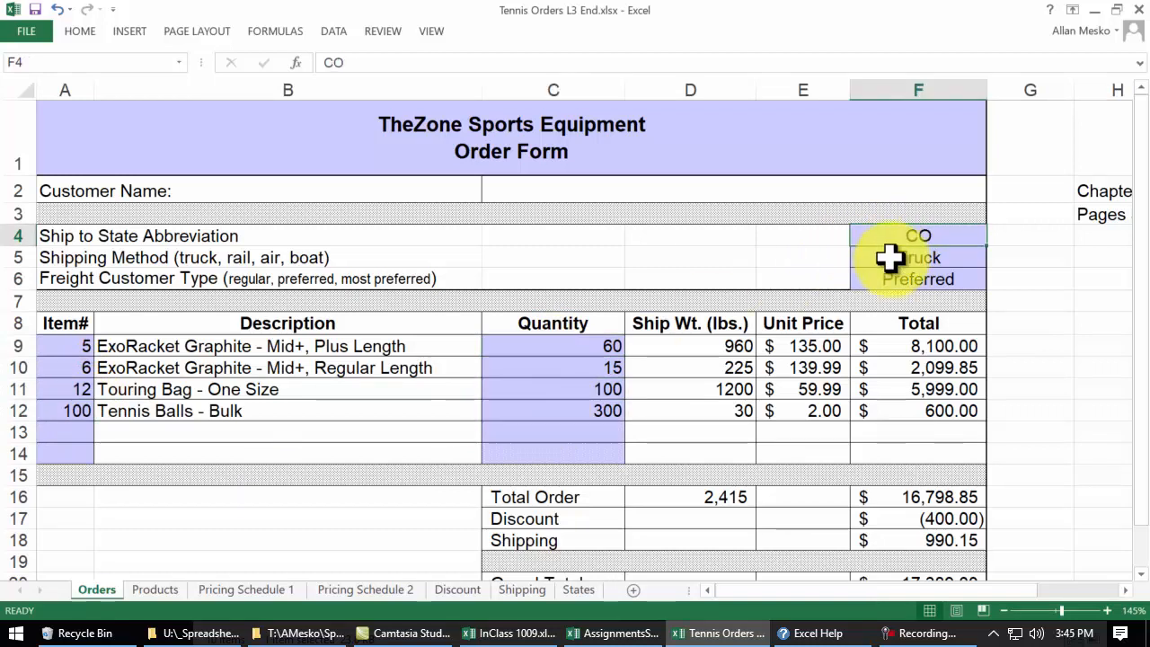
{"action": "left_click", "coordinate": [887, 259]}
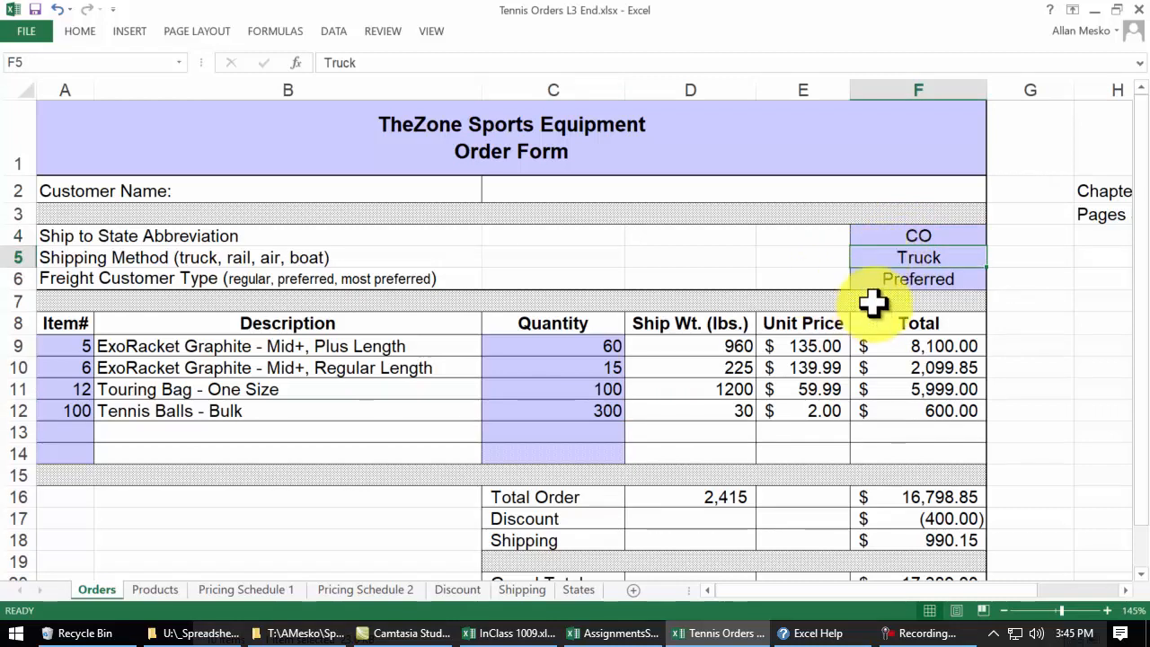
{"action": "left_click", "coordinate": [875, 284]}
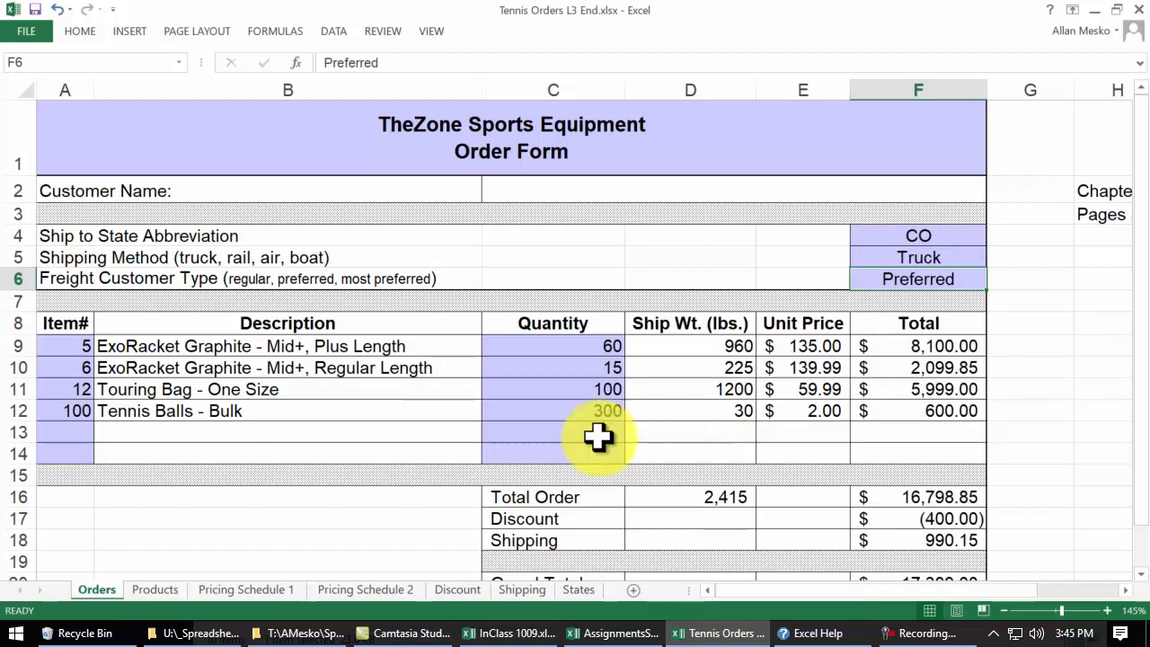
{"action": "left_click_drag", "start_coordinate": [77, 350], "coordinate": [146, 436]}
{"action": "left_click", "coordinate": [552, 349]}
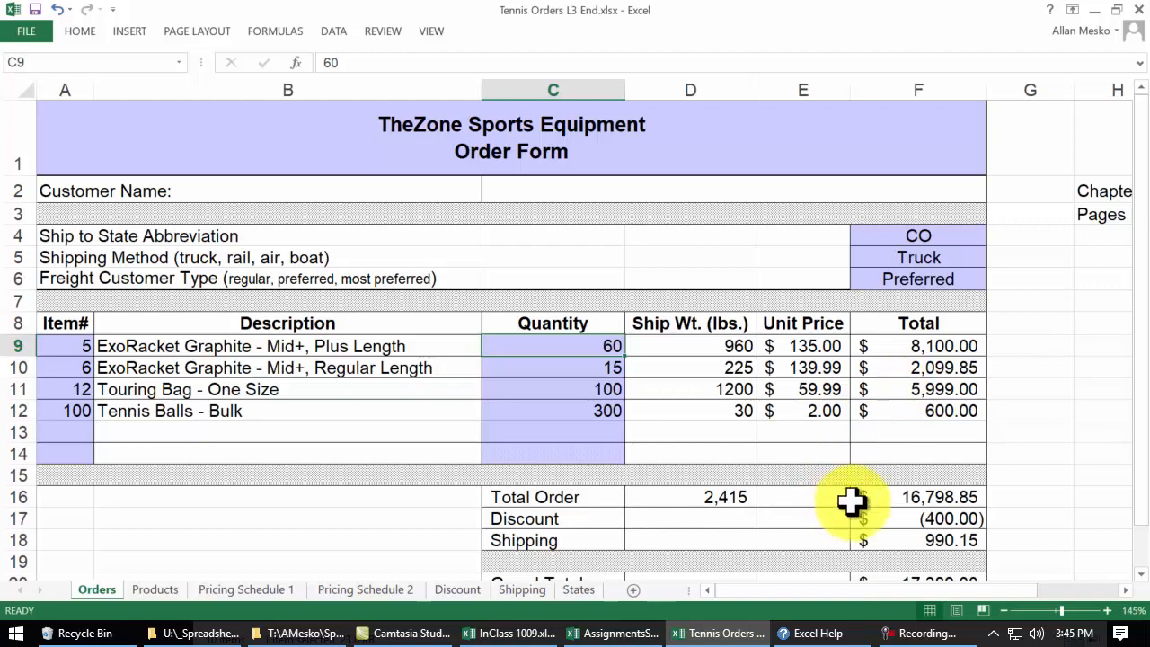
{"action": "left_click", "coordinate": [1139, 582]}
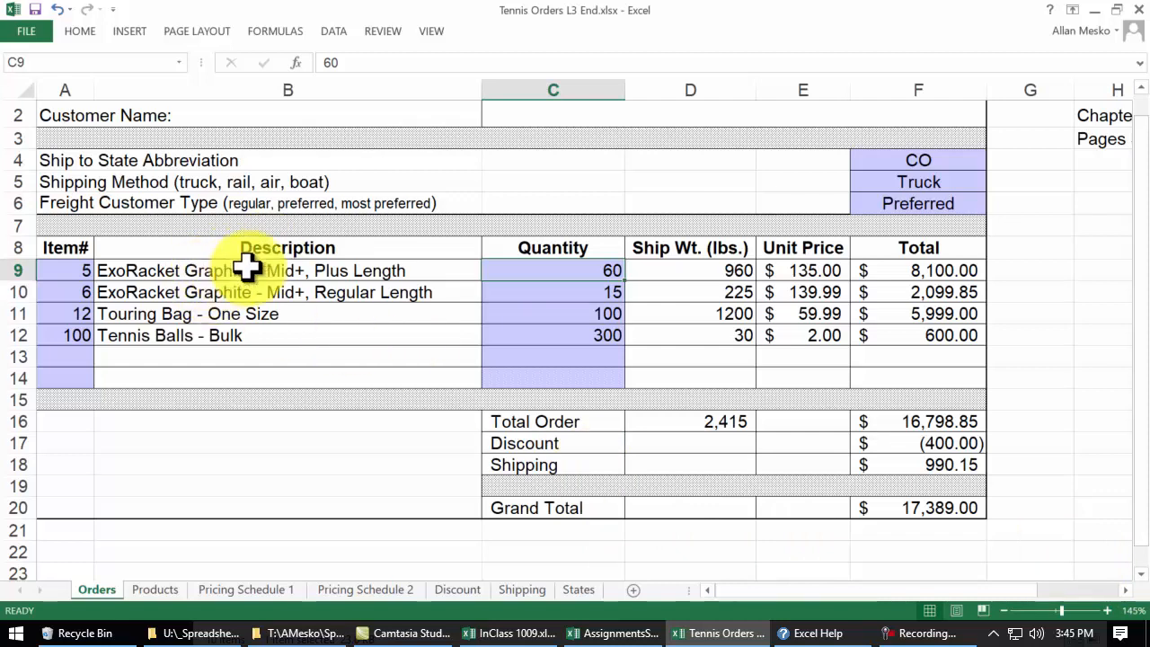
- Go to the named ranges Discounts and Products to see the cells they cover, and return to the Orders sheet
{"action": "left_click", "coordinate": [179, 63]}
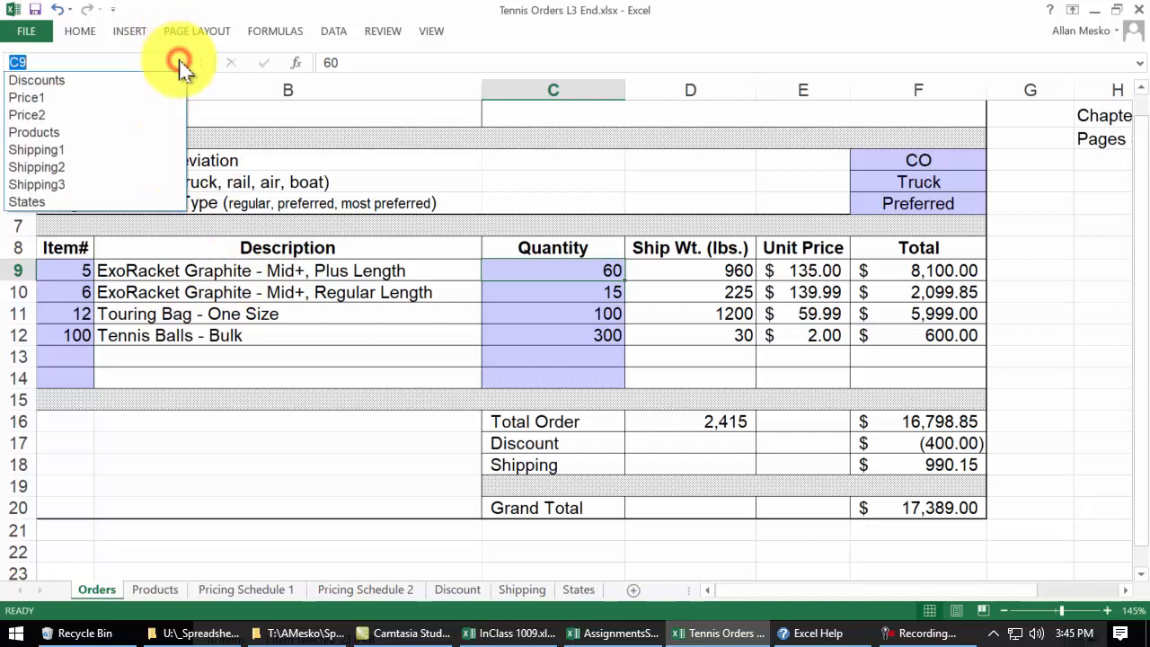
{"action": "left_click", "coordinate": [164, 80]}
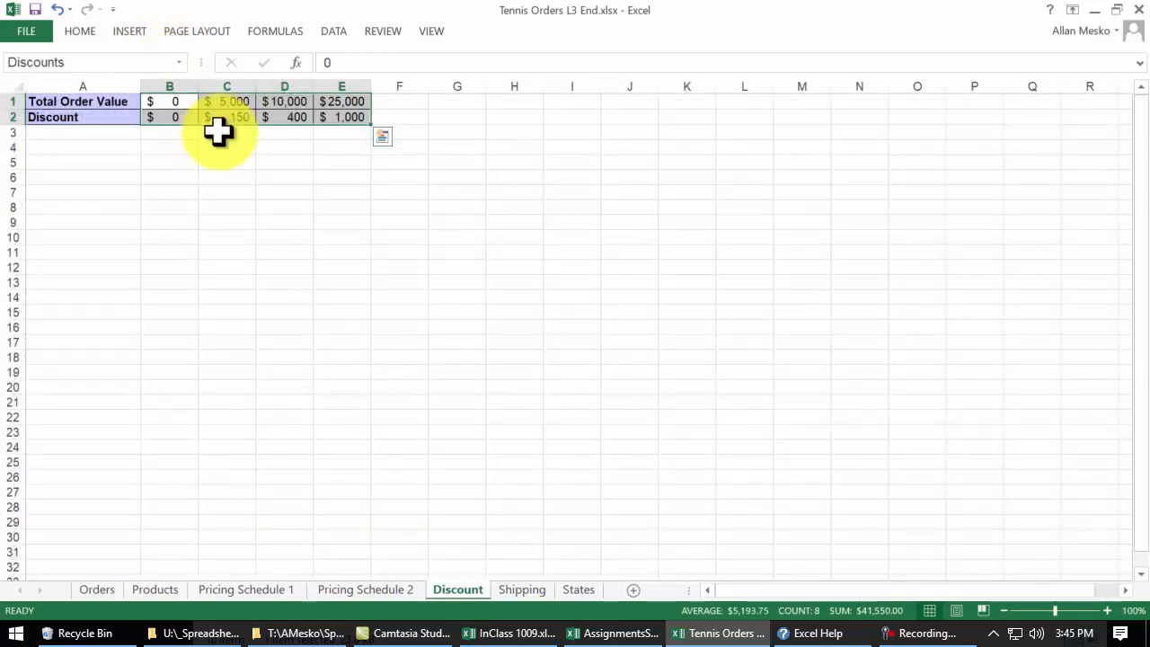
{"action": "left_click", "coordinate": [179, 63]}
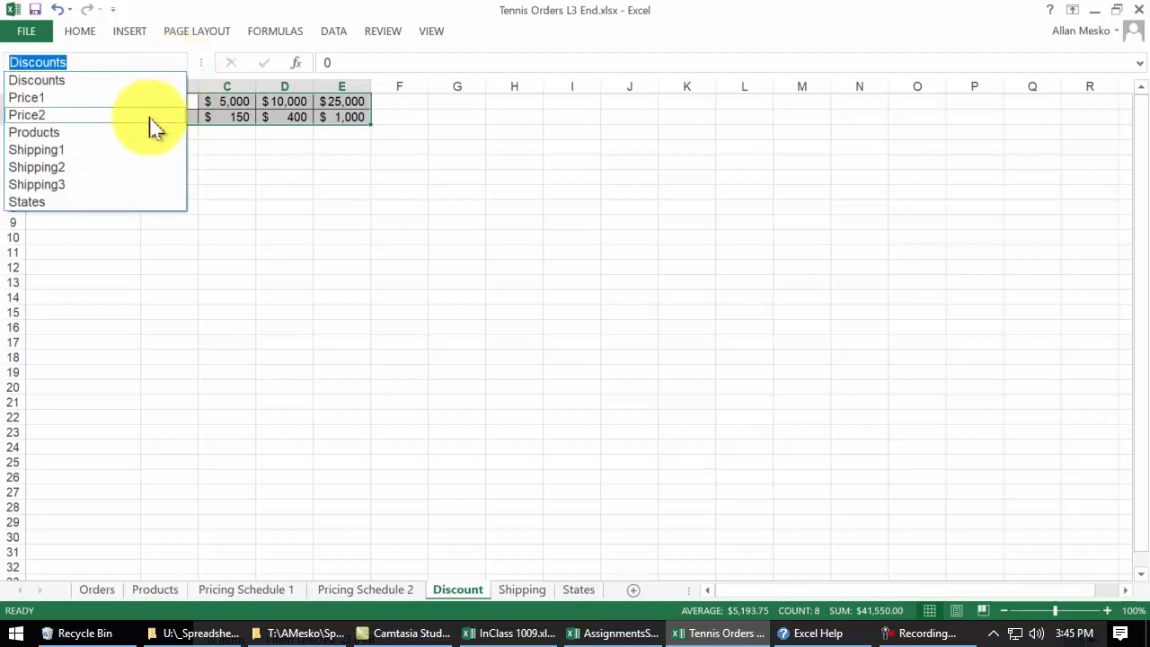
{"action": "left_click", "coordinate": [139, 132]}
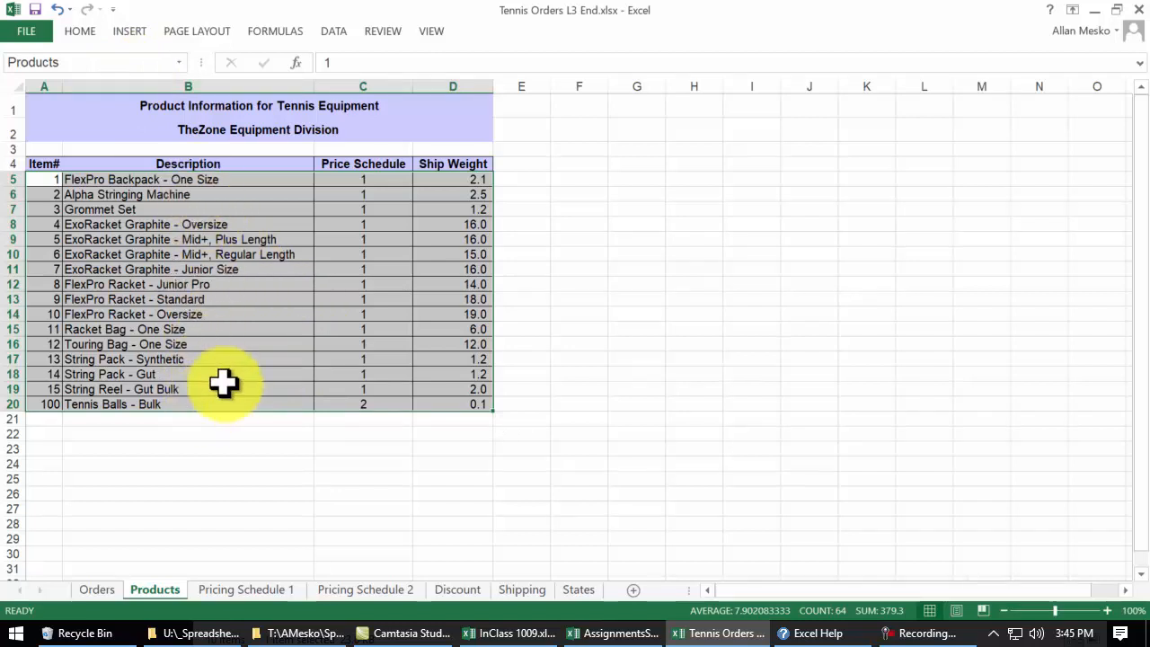
{"action": "left_click", "coordinate": [96, 590]}
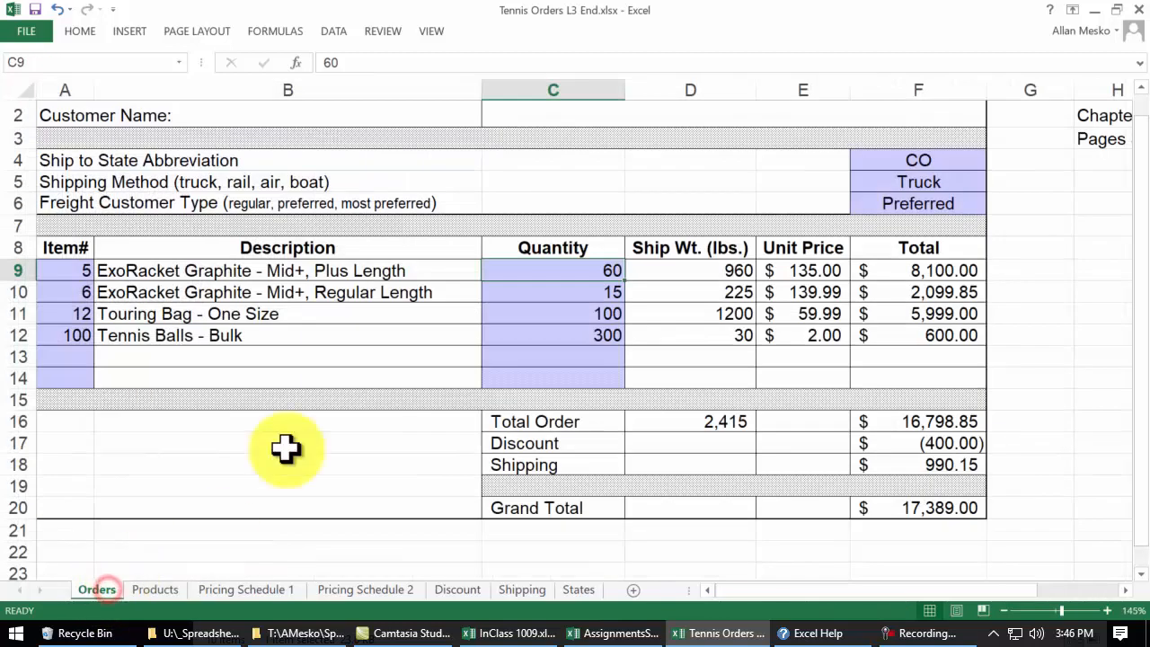
- Inspect the IF, ISBLANK and VLOOKUP description formulas in B9 and B13 without changing them
{"action": "double_click", "coordinate": [247, 271]}
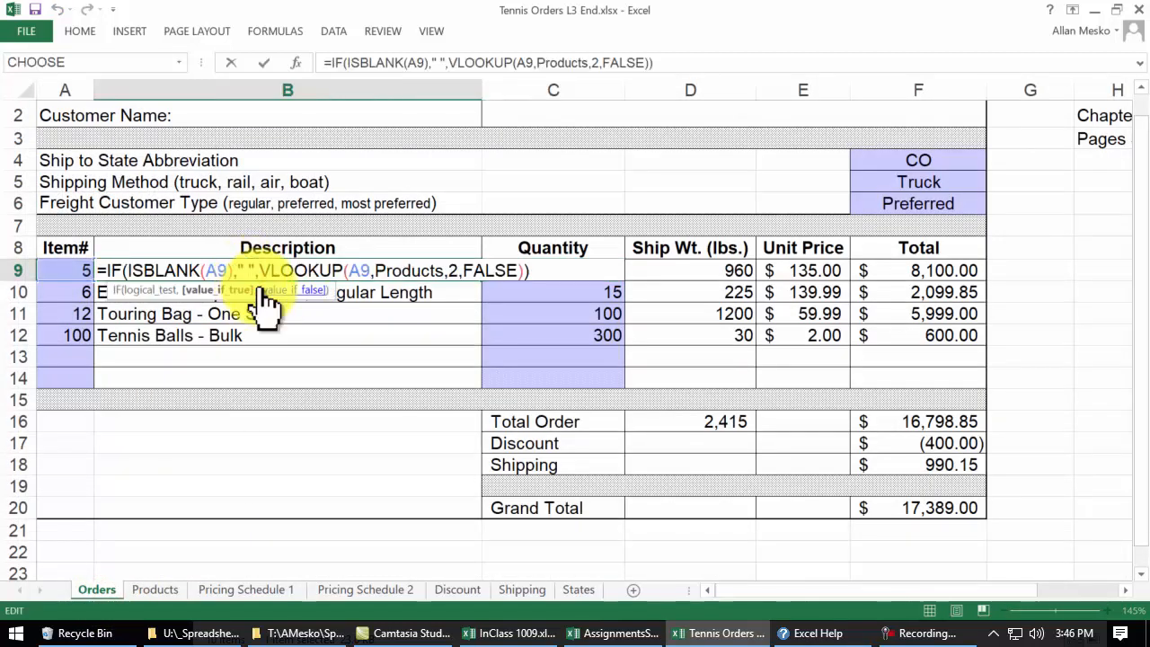
{"action": "left_click_drag", "start_coordinate": [254, 262], "coordinate": [525, 274]}
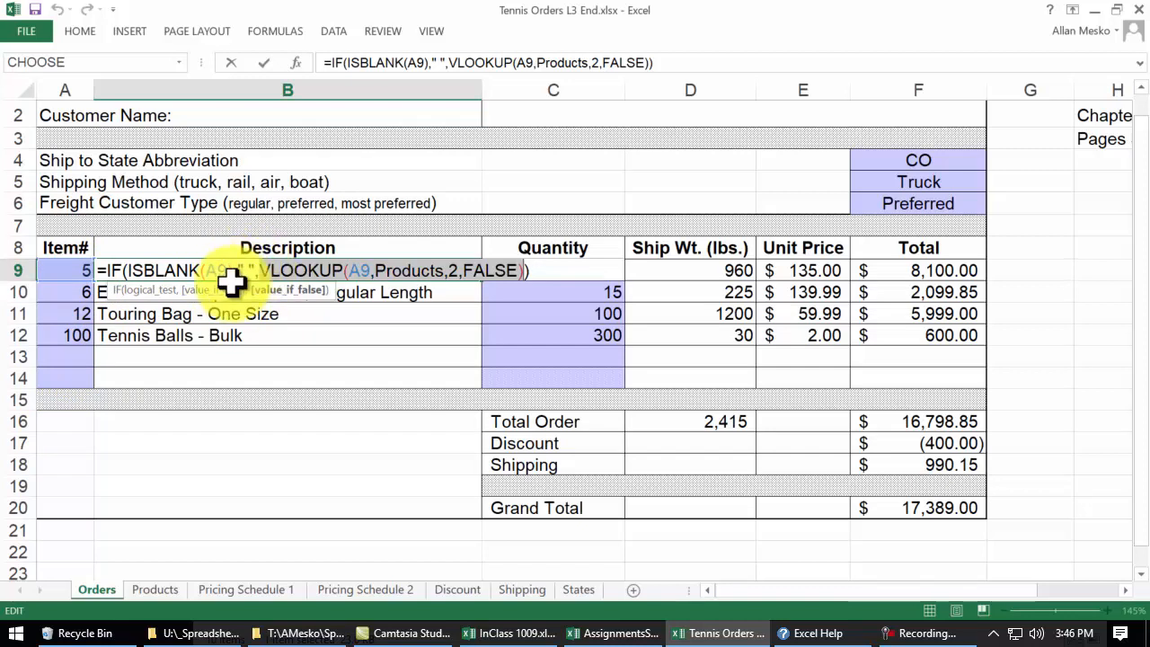
{"action": "key", "text": "Escape"}
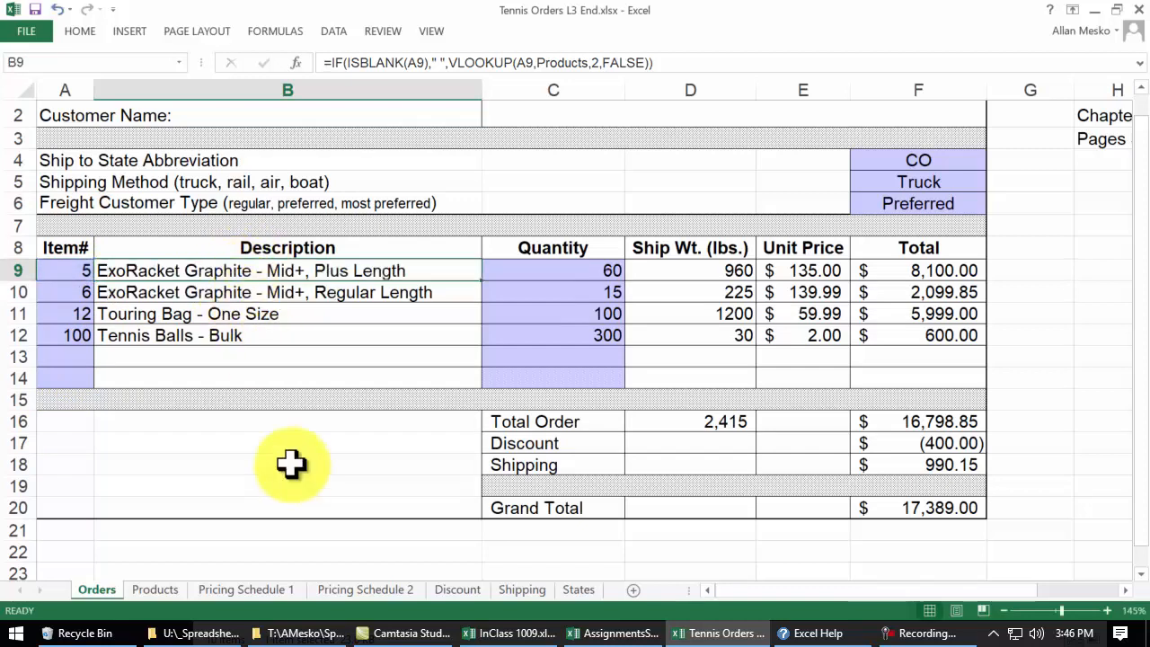
{"action": "double_click", "coordinate": [242, 357]}
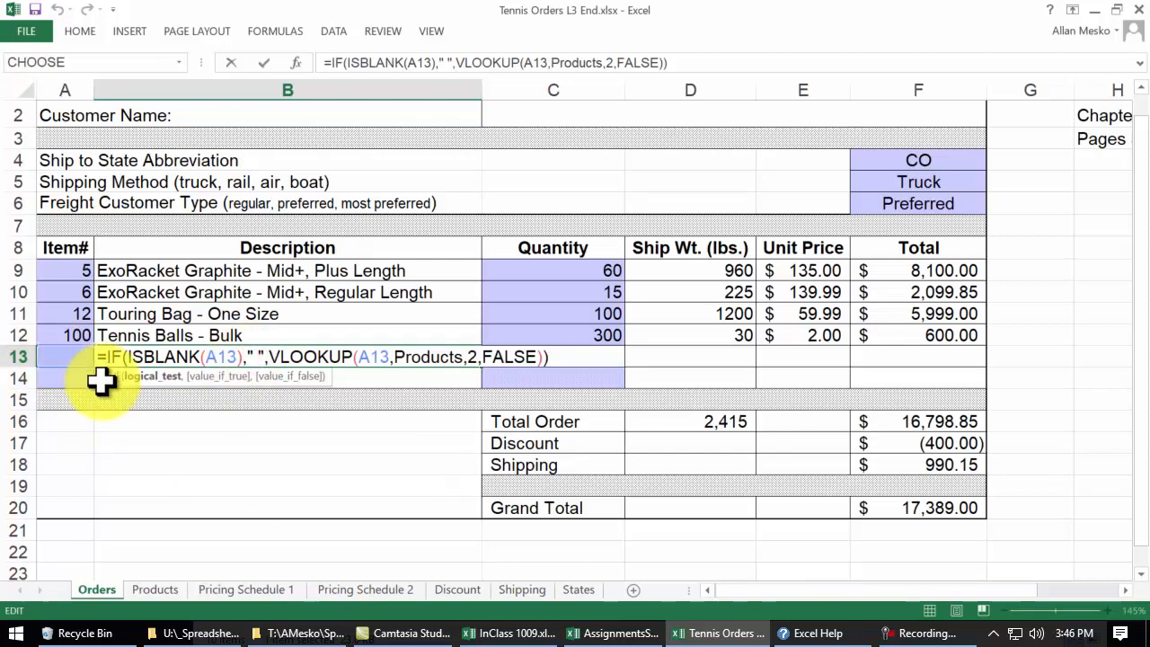
{"action": "key", "text": "Escape"}
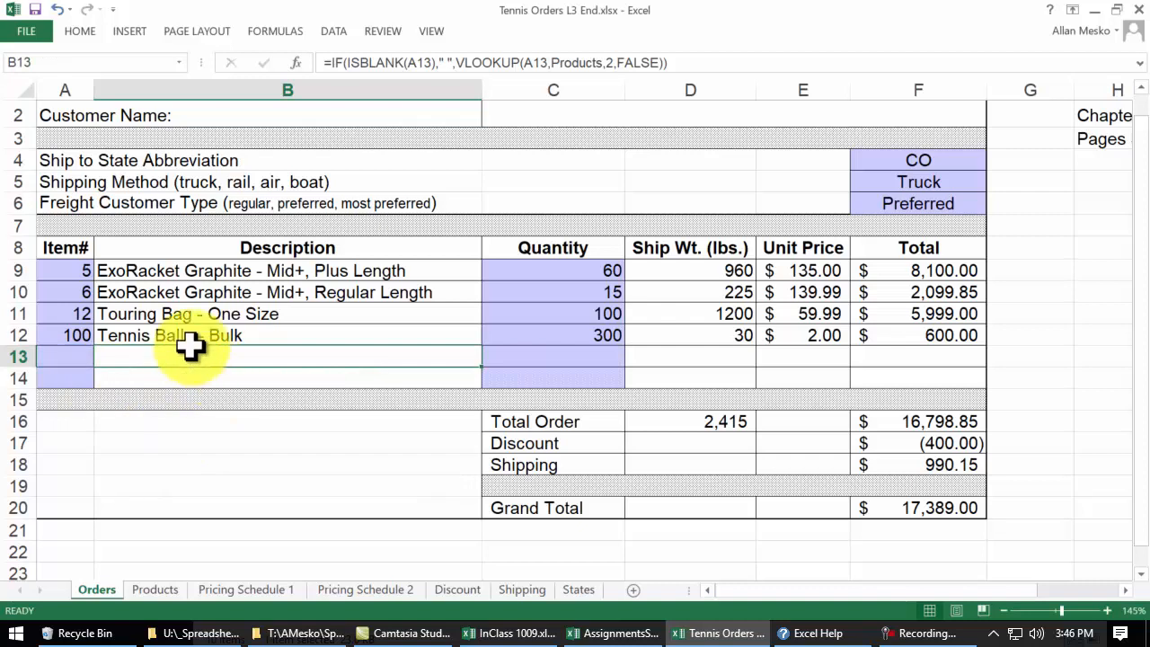
- Enter item number 8 in A13 to test the description lookup on the empty order line
{"action": "left_click", "coordinate": [68, 356]}
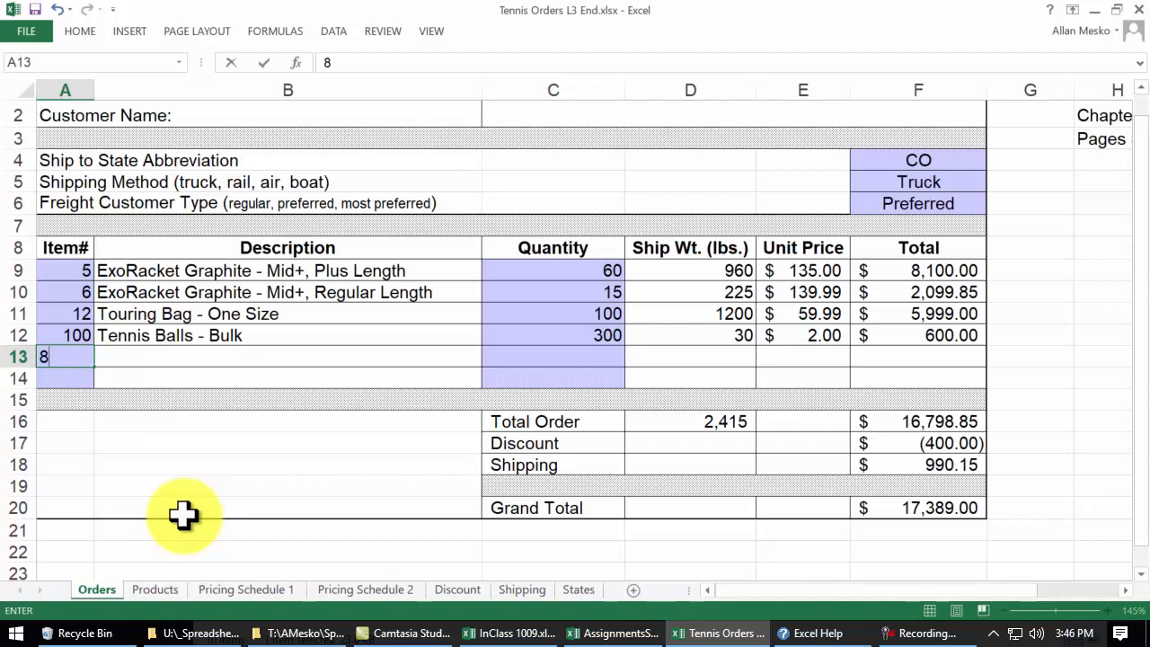
{"action": "type", "text": "8"}
{"action": "key", "text": "Return"}
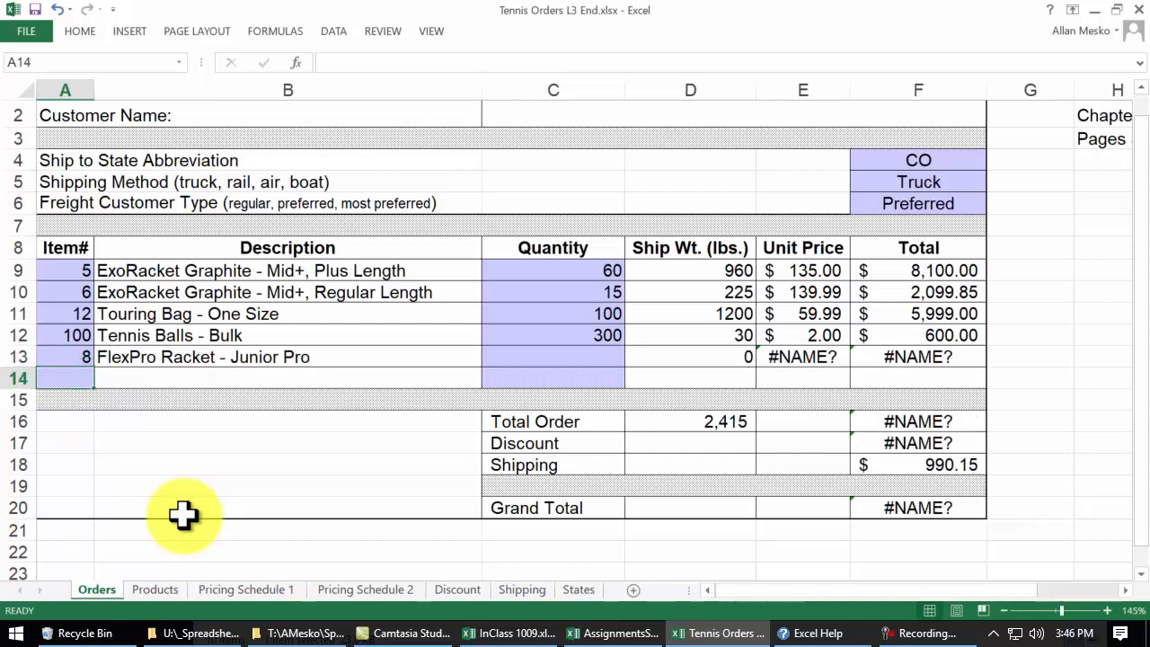
{"action": "key", "text": "Up"}
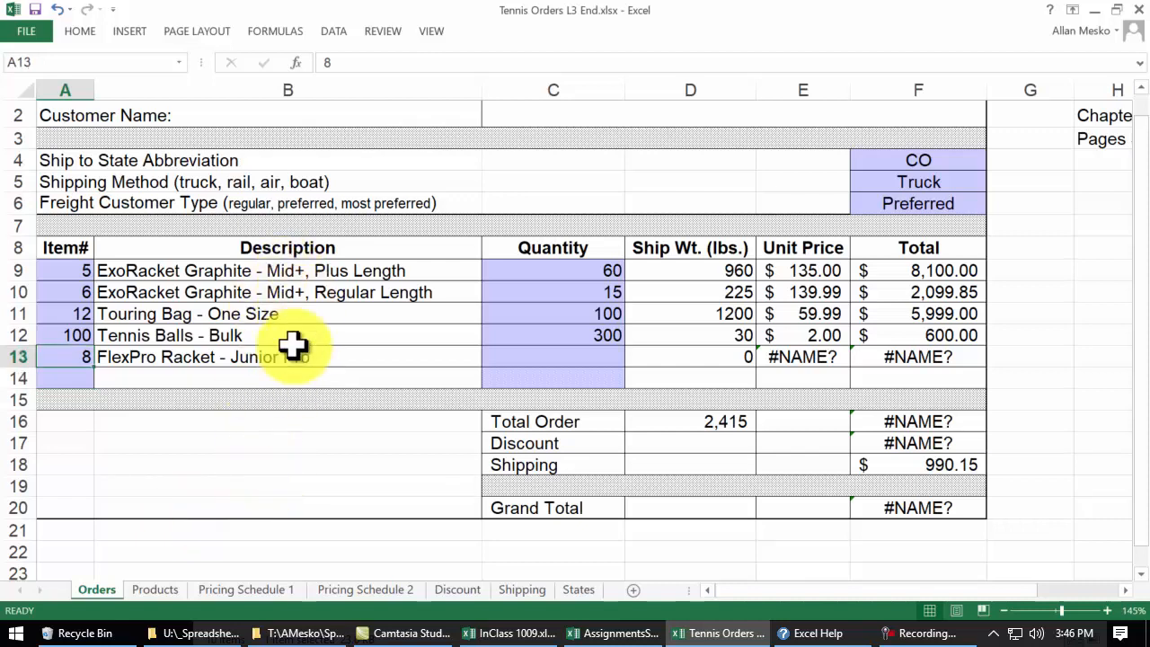
- Clear the item numbers in A9:A13 and check the description cells B9 through B13
{"action": "left_click_drag", "start_coordinate": [68, 270], "coordinate": [103, 380]}
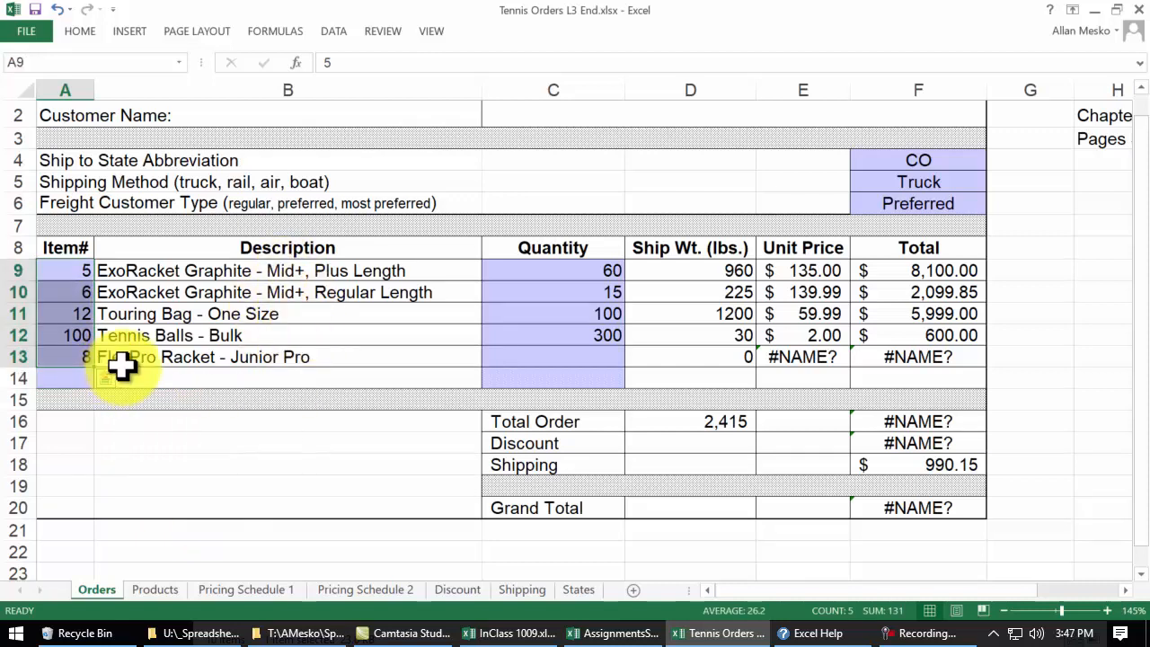
{"action": "key", "text": "Delete"}
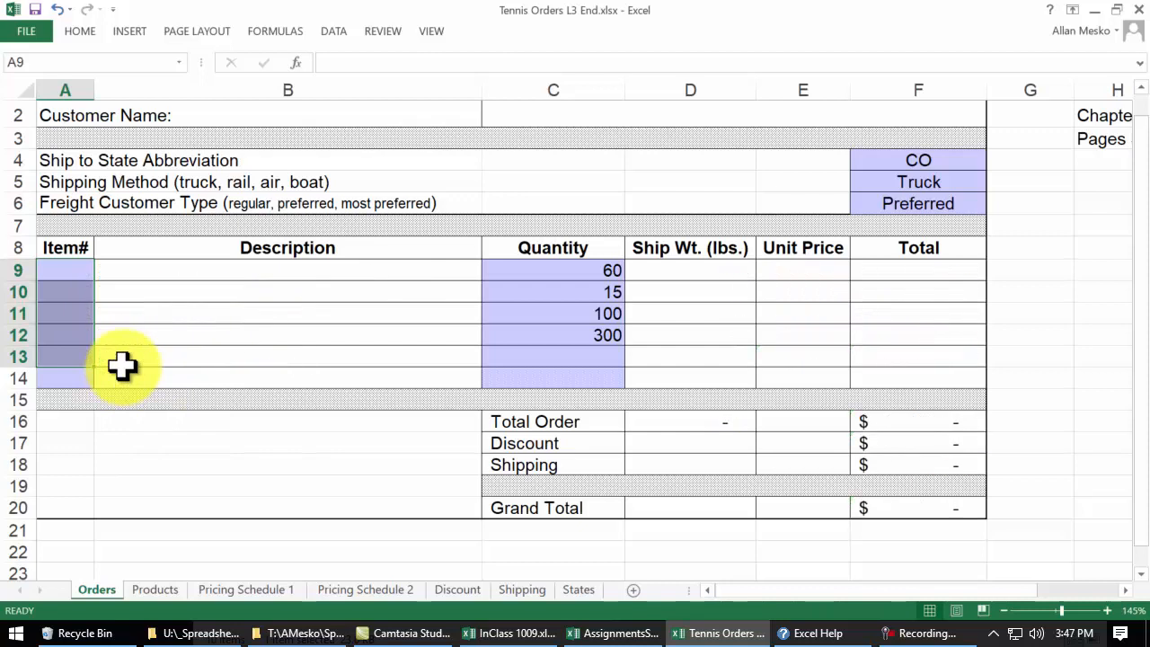
{"action": "left_click", "coordinate": [201, 272]}
{"action": "left_click", "coordinate": [199, 288]}
{"action": "left_click", "coordinate": [202, 313]}
{"action": "left_click", "coordinate": [207, 334]}
{"action": "left_click", "coordinate": [210, 356]}
- Enter item number 8 in A9 and item number 11 in A10
{"action": "left_click", "coordinate": [83, 269]}
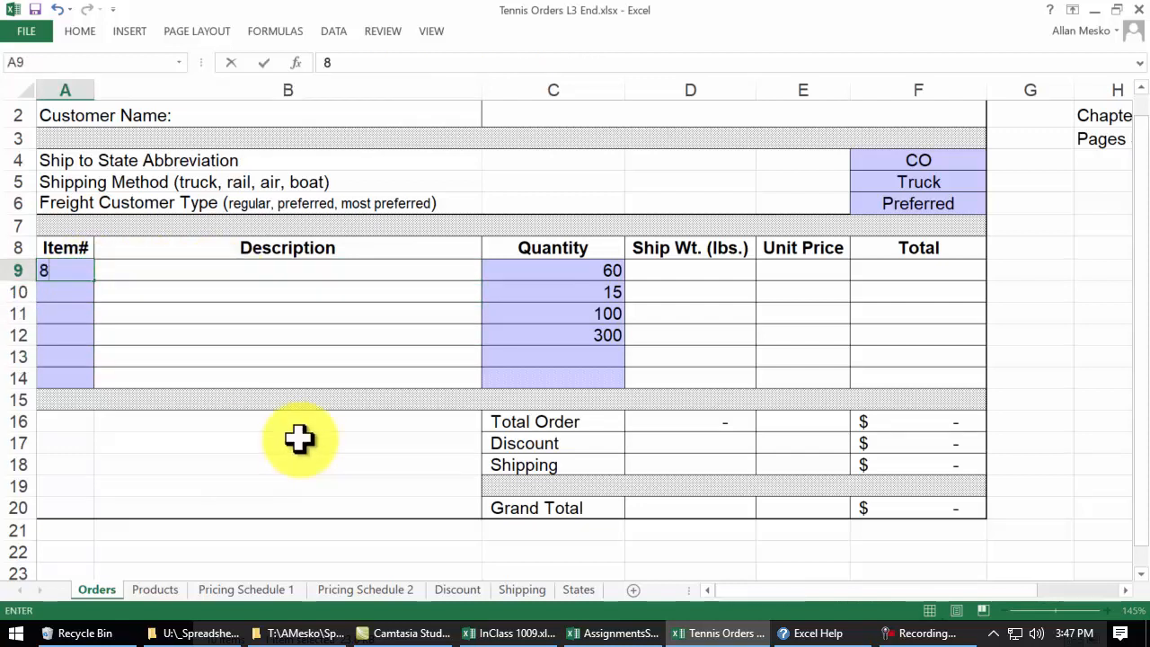
{"action": "key", "text": "Return"}
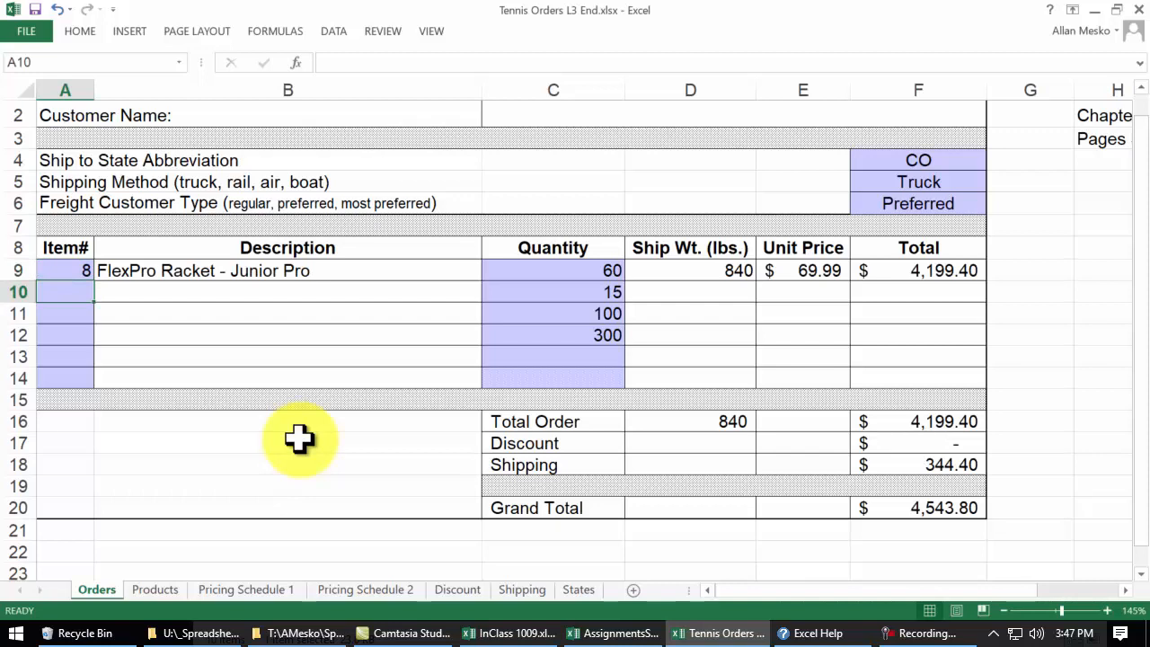
{"action": "type", "text": "11"}
{"action": "key", "text": "Return"}
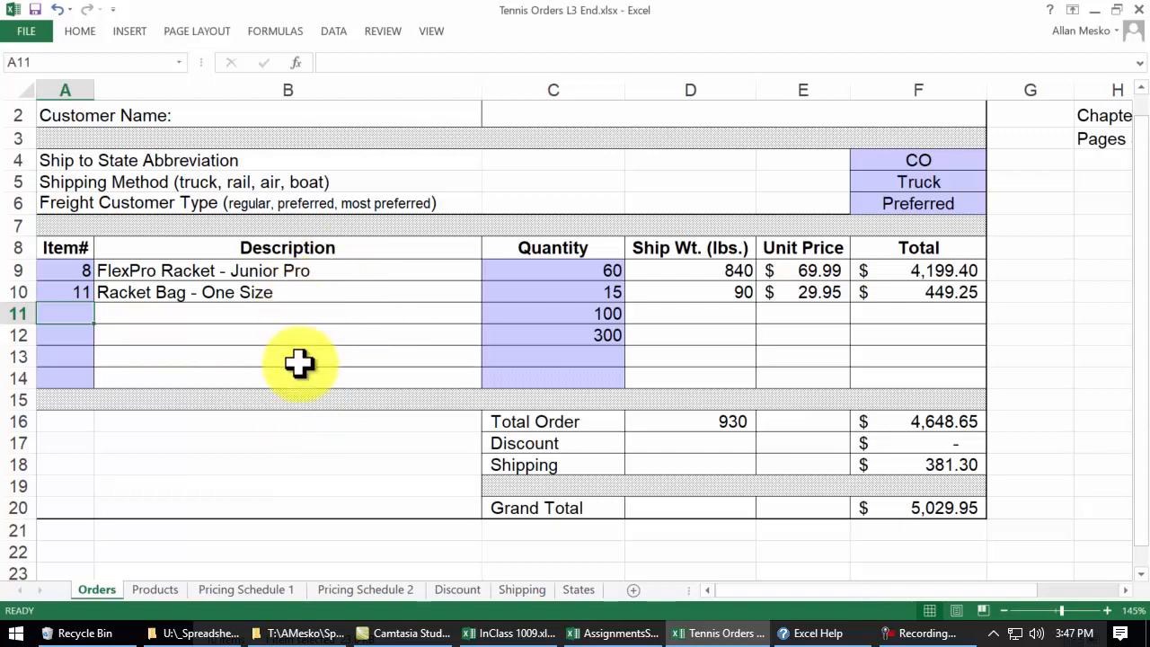
- Review the description formula in B9 and examine the product table it looks up on the Products sheet
{"action": "double_click", "coordinate": [302, 271]}
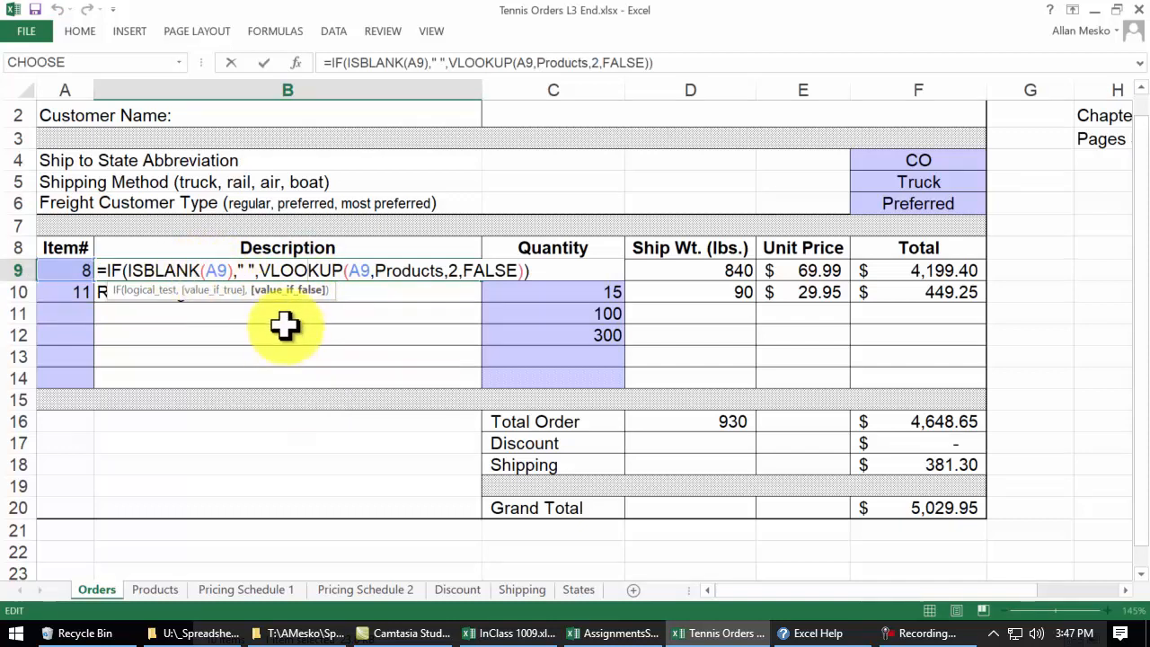
{"action": "key", "text": "Escape"}
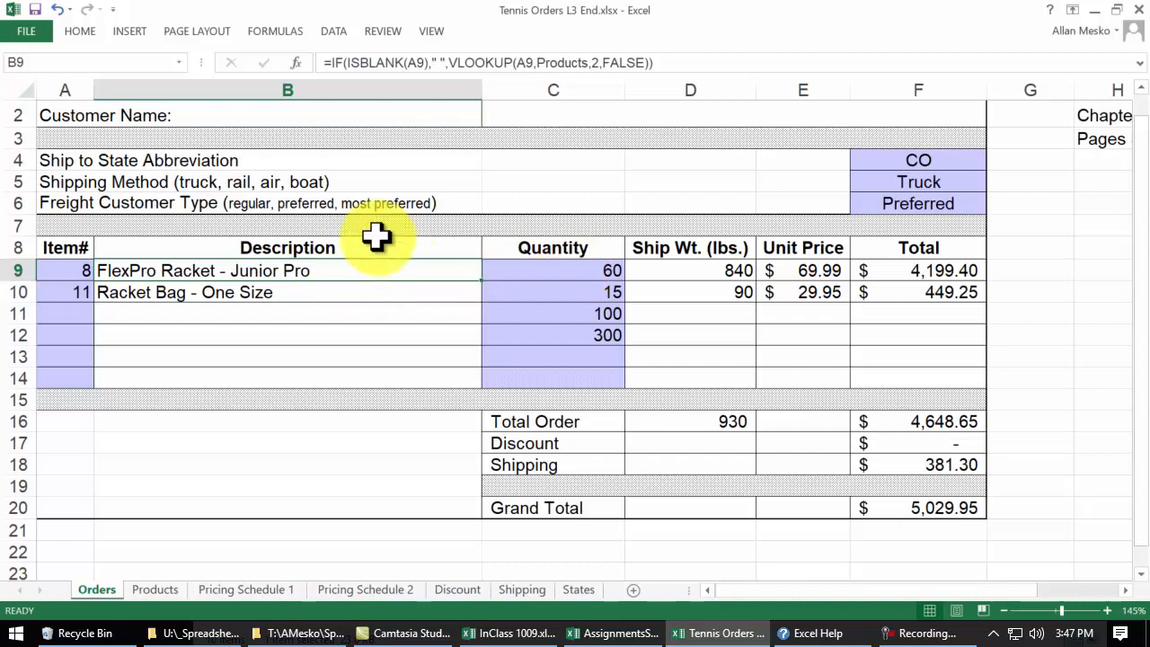
{"action": "left_click", "coordinate": [160, 591]}
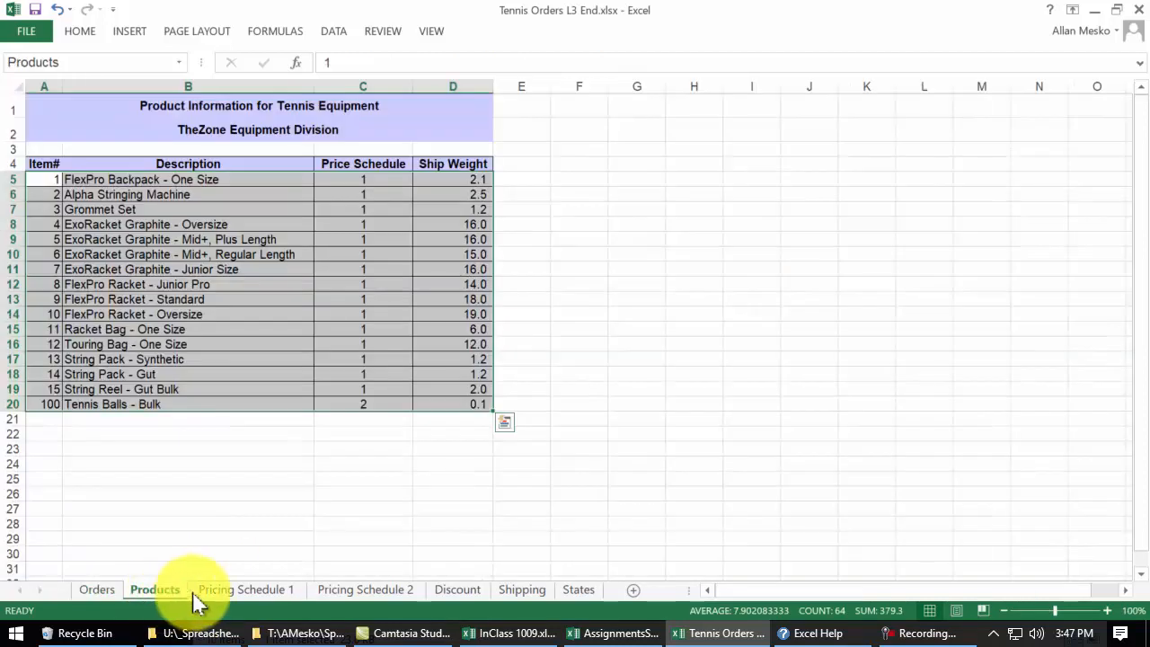
{"action": "scroll", "coordinate": [201, 591], "scroll_direction": "up", "scroll_amount": 2, "text": "ctrl"}
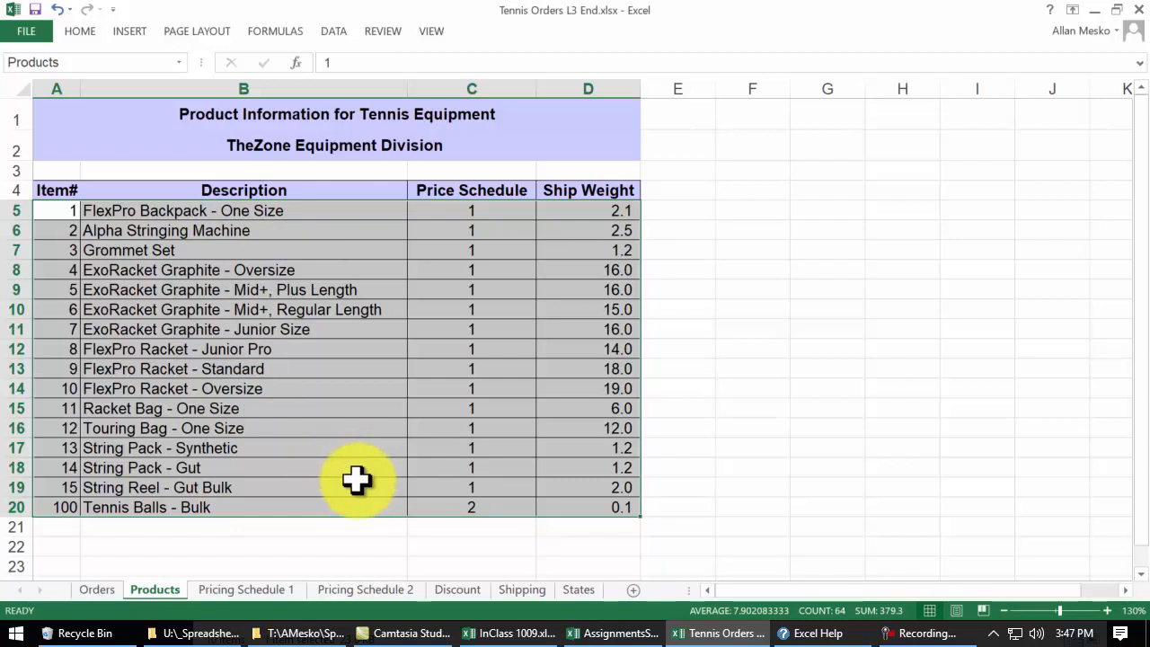
- Inspect the ship weight formula in D9 of the Orders sheet, highlighting its VLOOKUP part without changing it
{"action": "left_click", "coordinate": [96, 589]}
{"action": "double_click", "coordinate": [690, 271]}
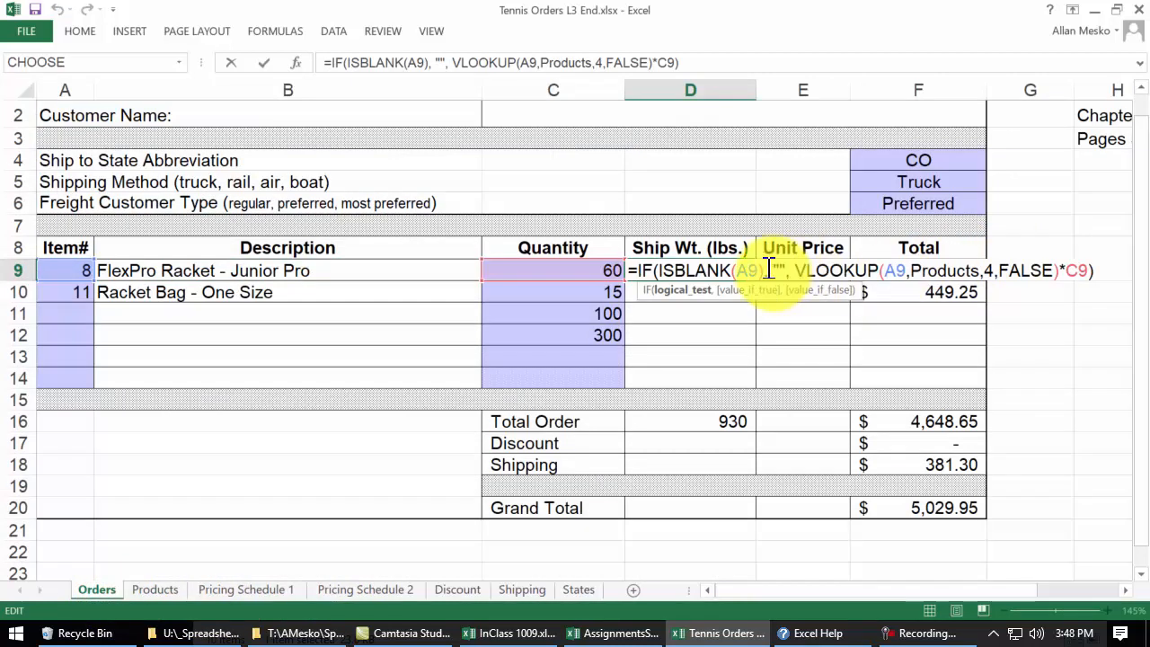
{"action": "left_click_drag", "start_coordinate": [794, 270], "coordinate": [975, 269]}
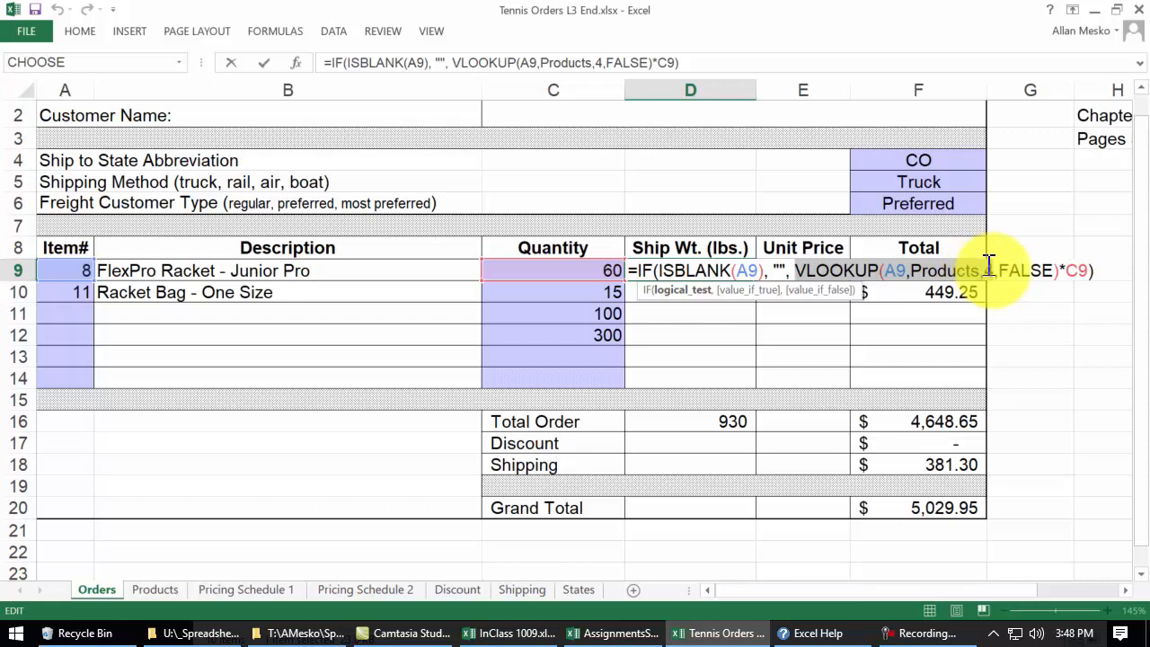
{"action": "left_click_drag", "start_coordinate": [988, 267], "coordinate": [1060, 270]}
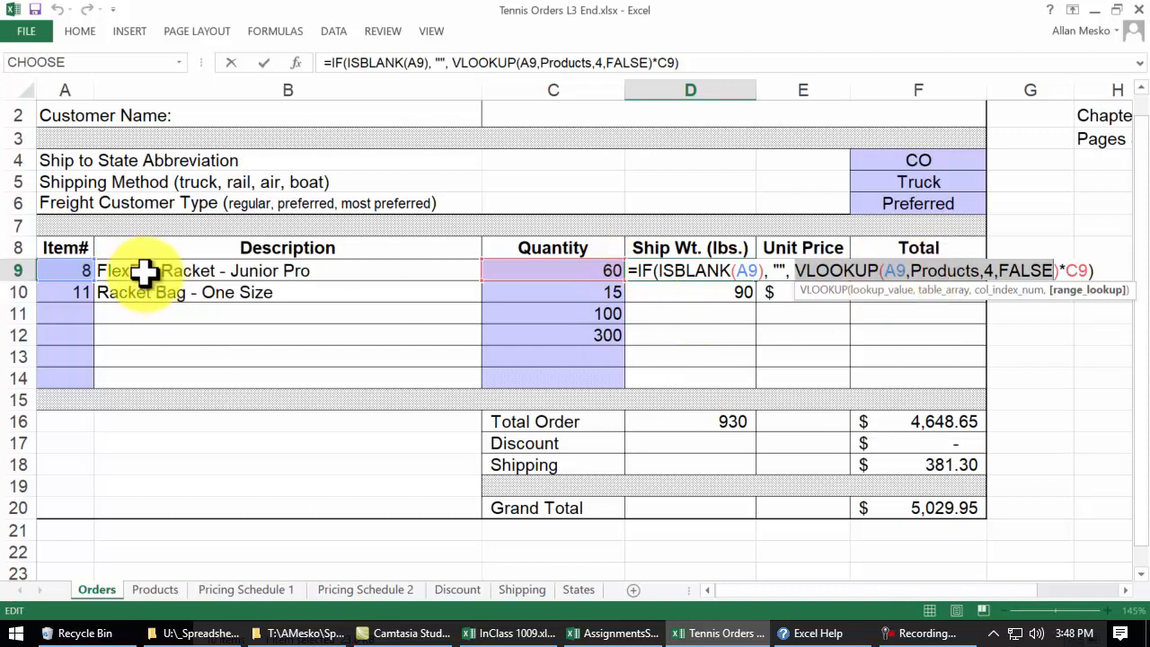
{"action": "key", "text": "Return"}
- Check the Ship Weight column on the Products sheet against the column 4 lookup and quantity multiplication in Orders cell D9
{"action": "left_click", "coordinate": [154, 589]}
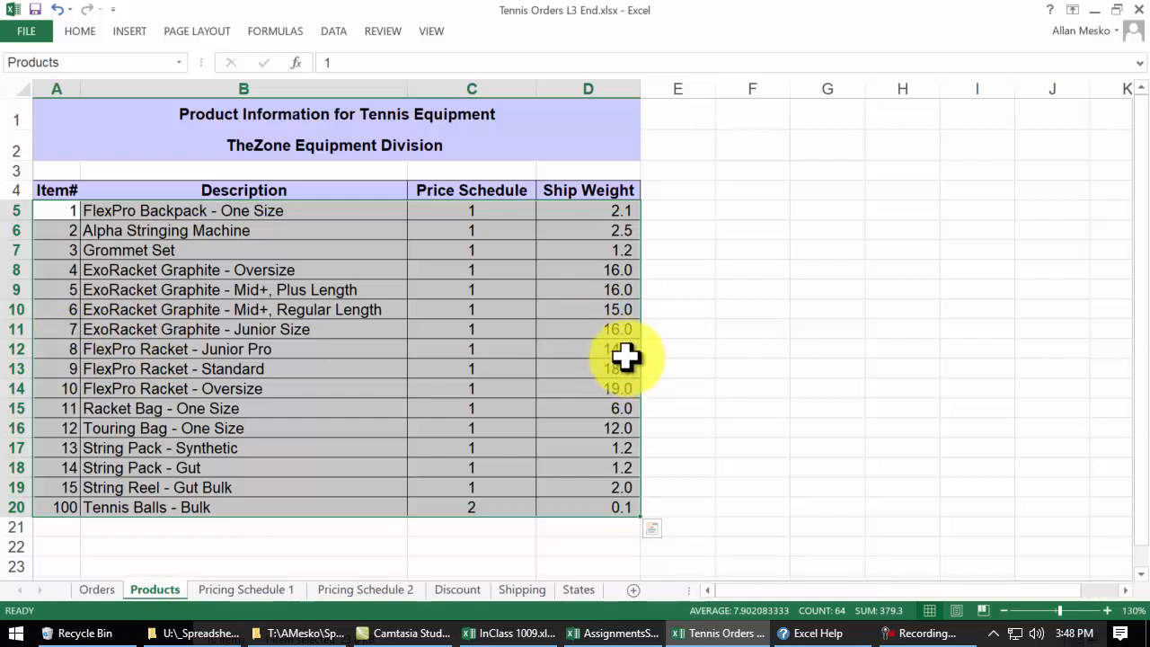
{"action": "left_click", "coordinate": [95, 590]}
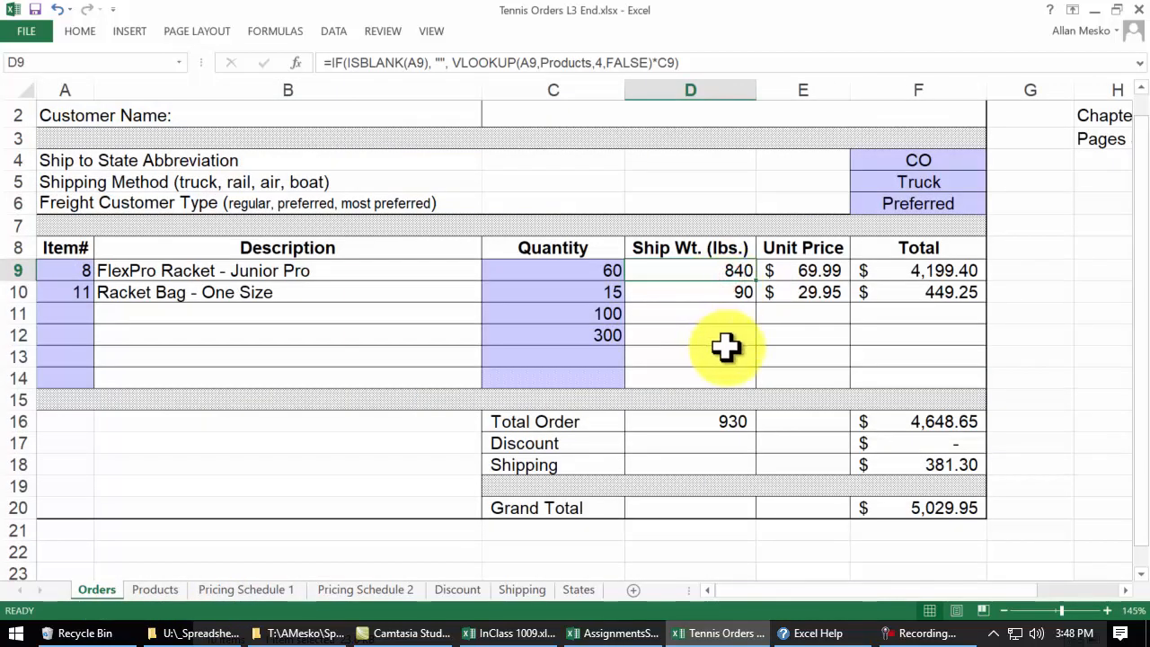
{"action": "double_click", "coordinate": [719, 269]}
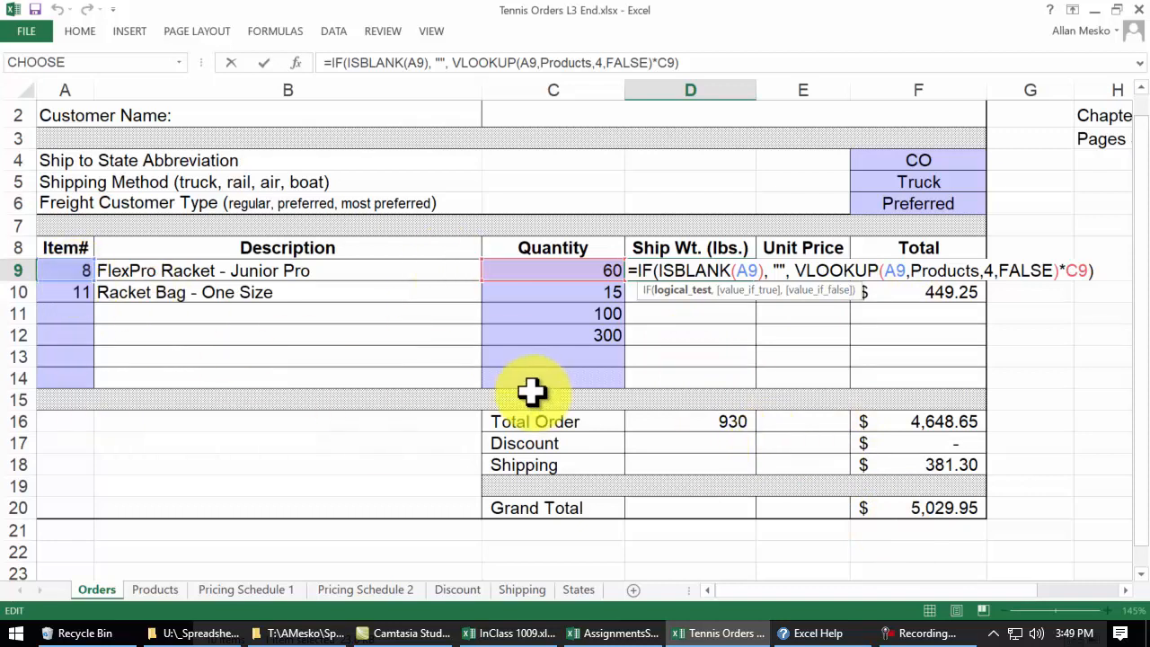
{"action": "key", "text": "Return"}
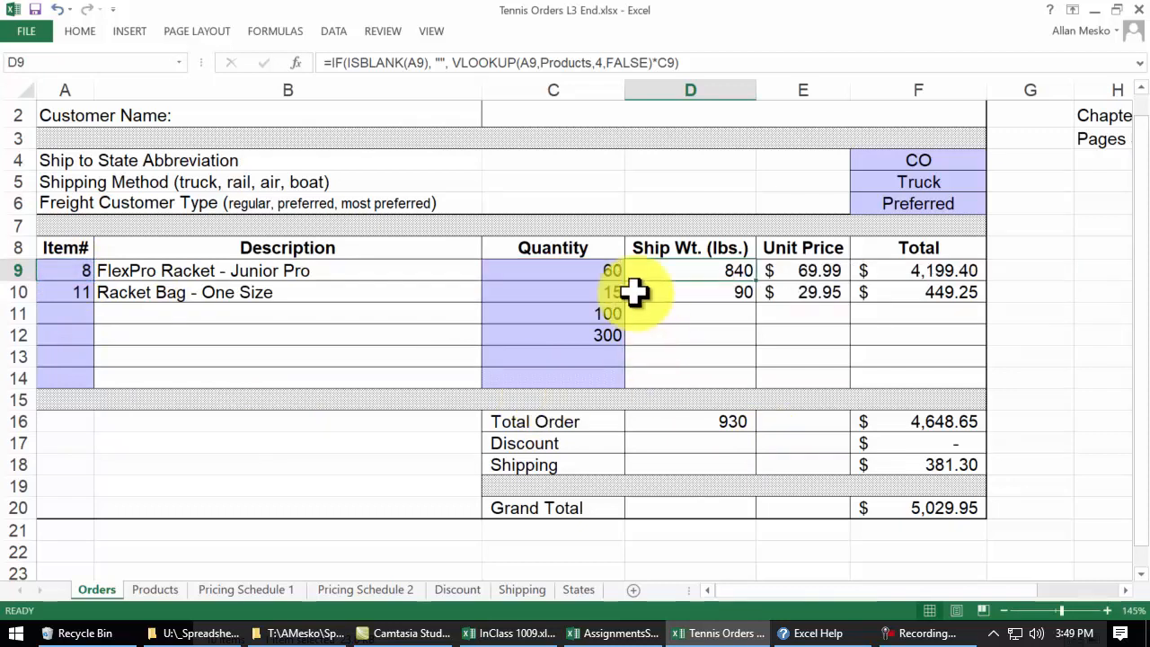
- Clear the quantities in C9:C12 of the order form
{"action": "left_click_drag", "start_coordinate": [597, 267], "coordinate": [601, 336]}
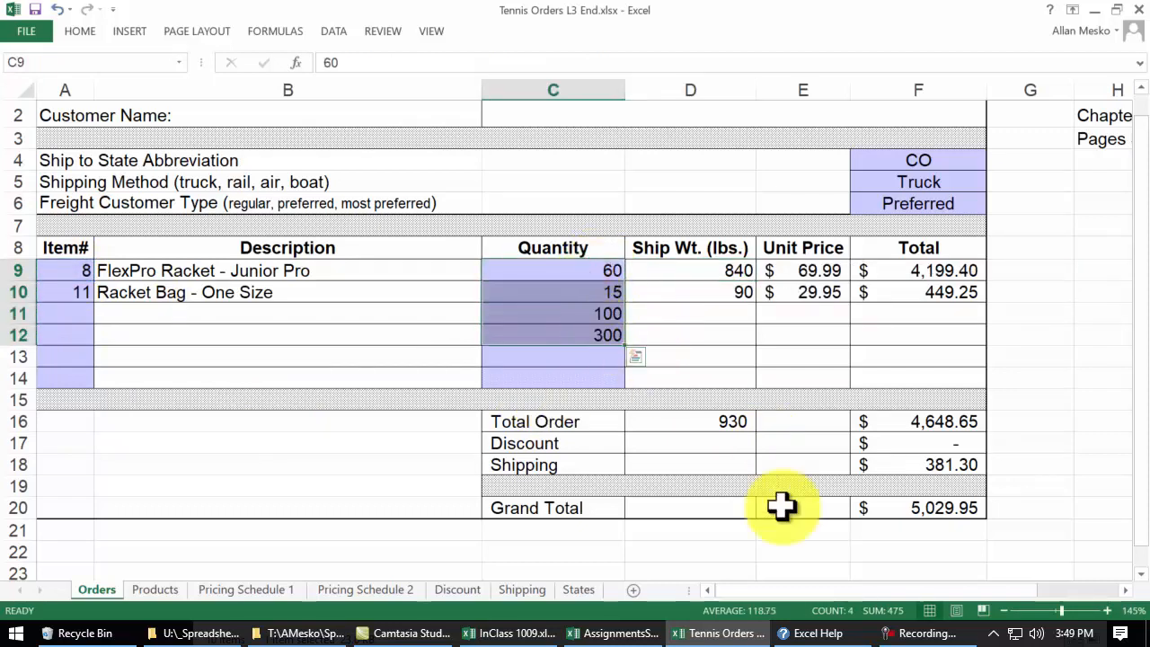
{"action": "key", "text": "Delete"}
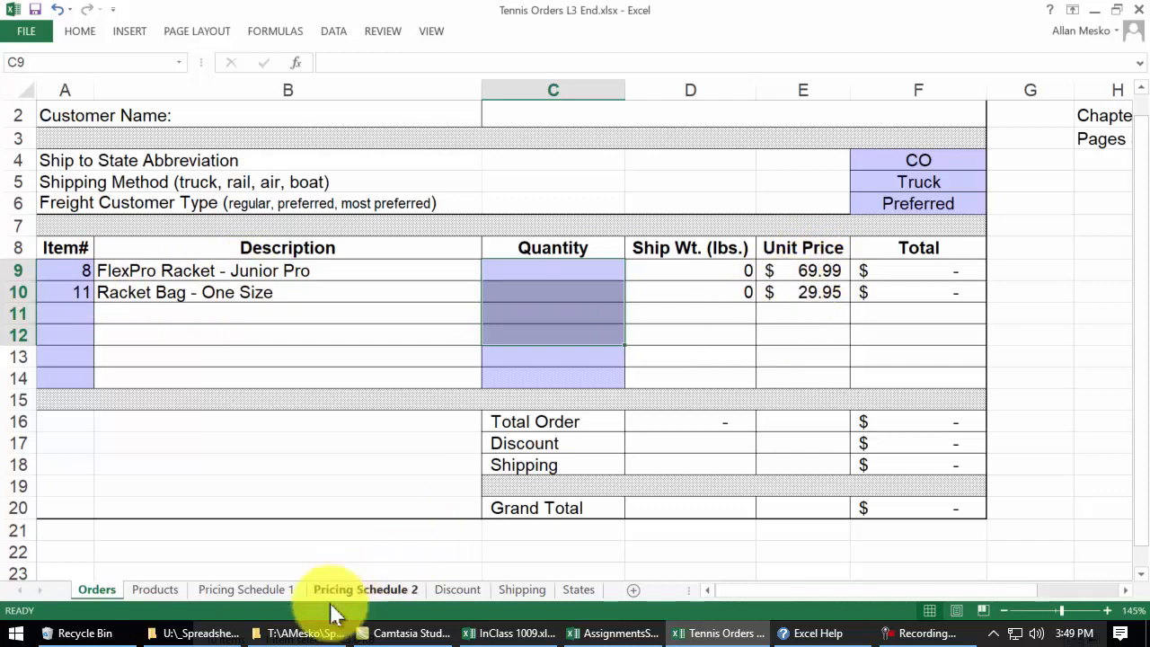
- Examine the fixed-price list on the Pricing Schedule 1 sheet and select the price of item 8
{"action": "left_click", "coordinate": [265, 593]}
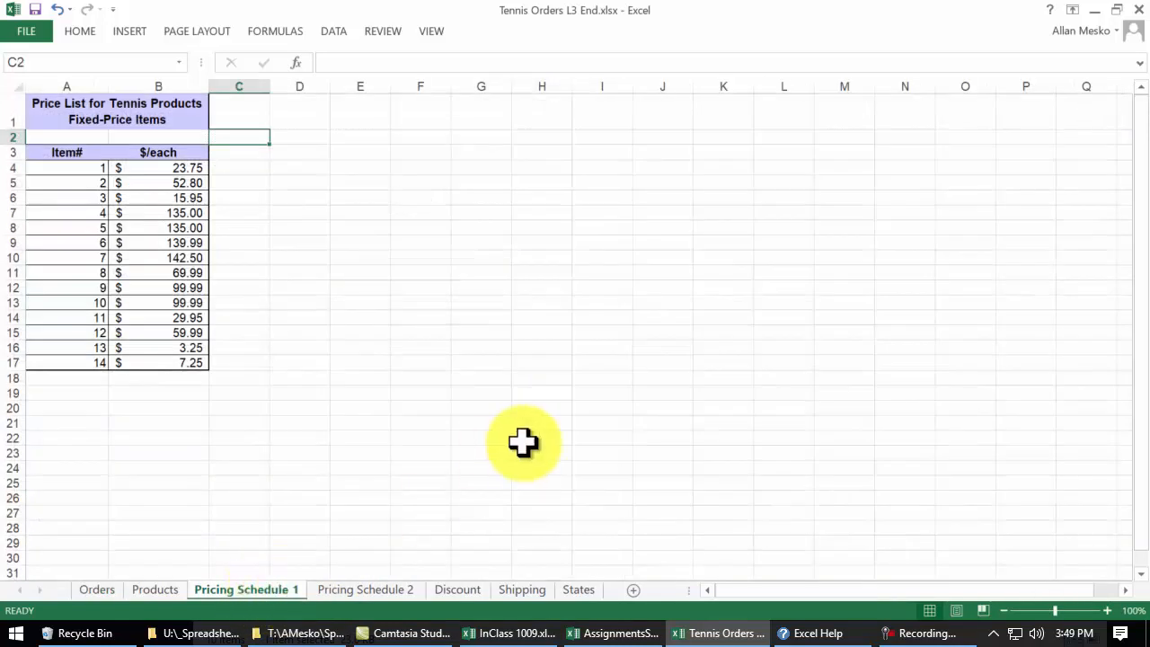
{"action": "scroll", "coordinate": [521, 440], "scroll_direction": "up", "scroll_amount": 3, "text": "ctrl"}
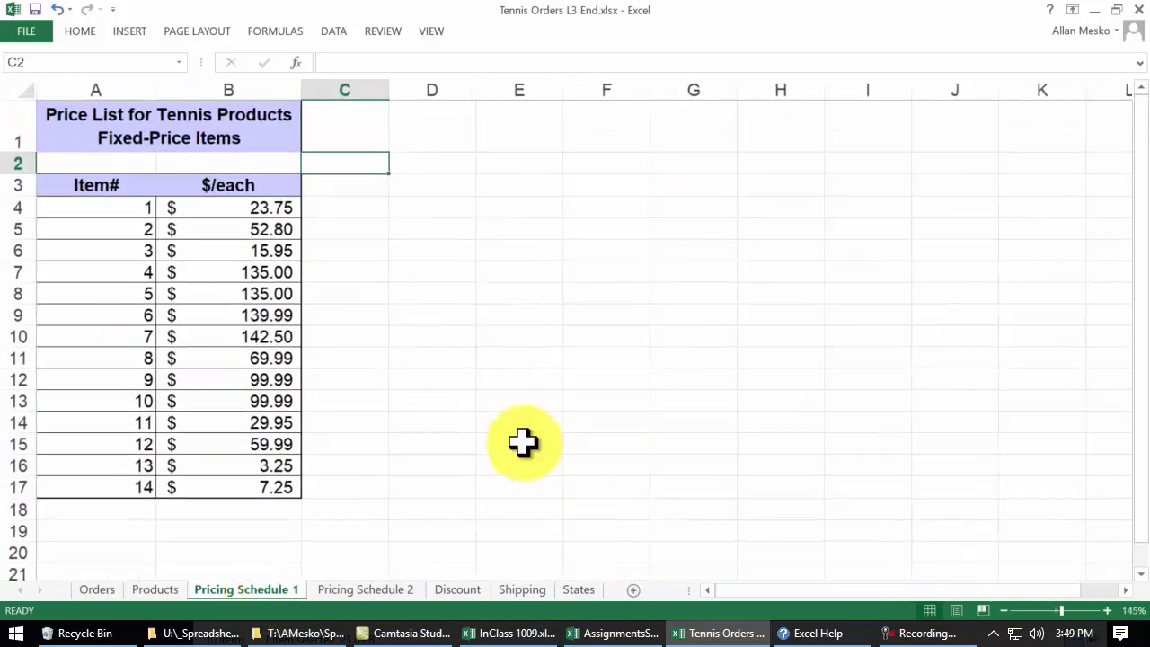
{"action": "left_click", "coordinate": [247, 357]}
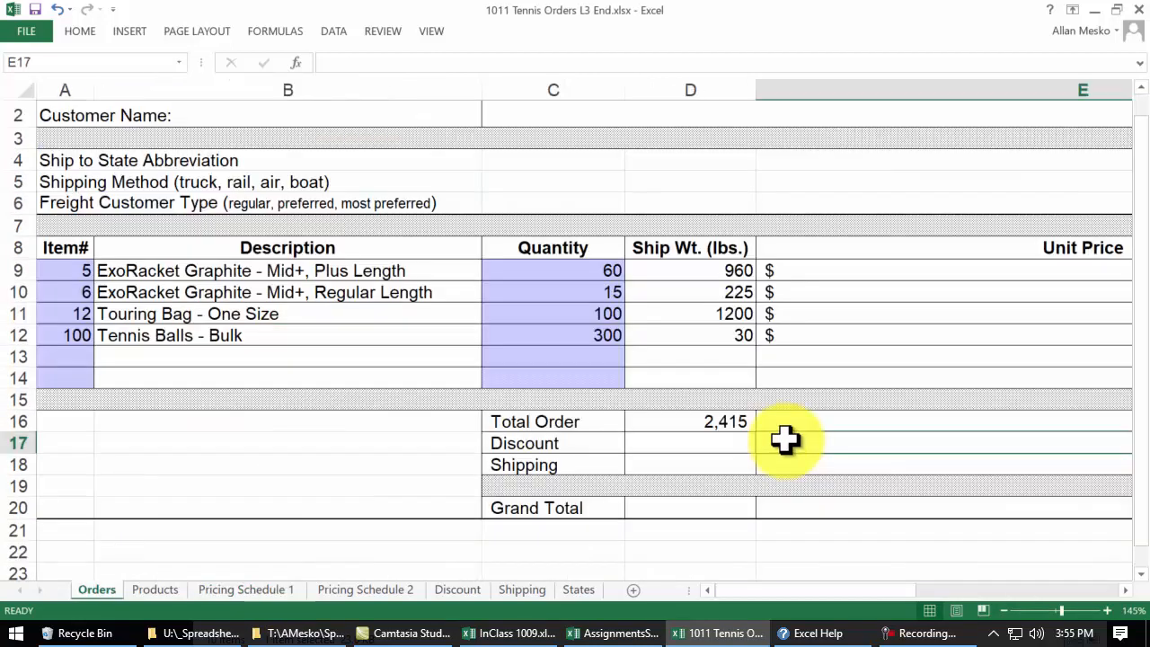
- Examine the product table on the Products sheet and highlight its Price Schedule values in C5:C20
{"action": "left_click", "coordinate": [160, 591]}
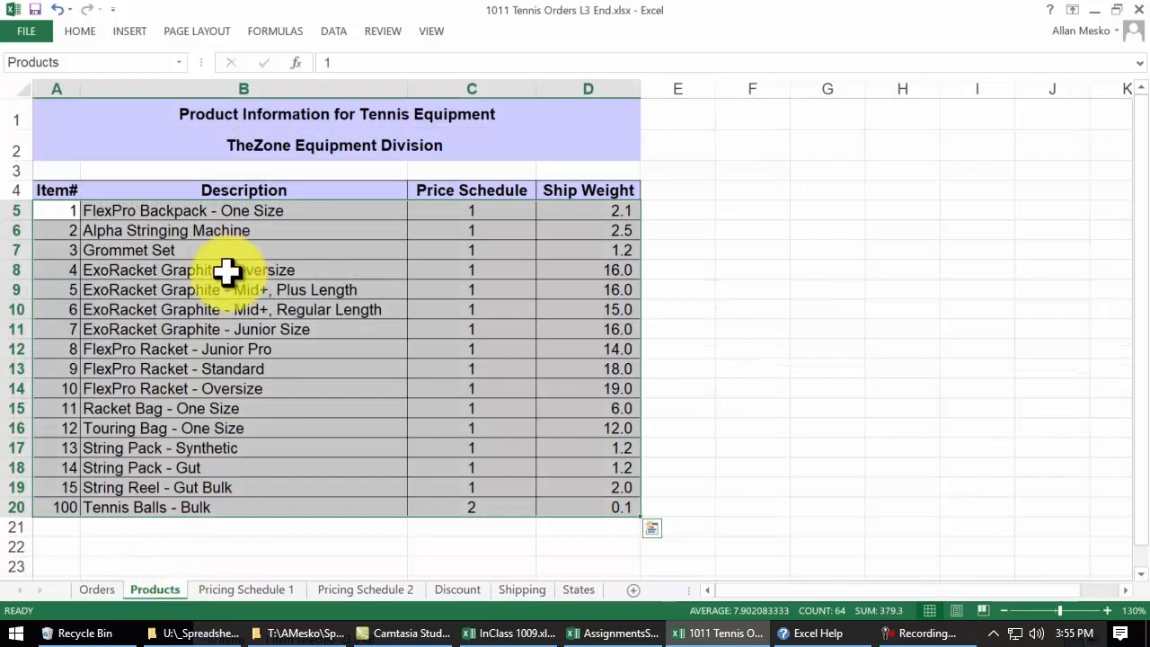
{"action": "left_click", "coordinate": [270, 250]}
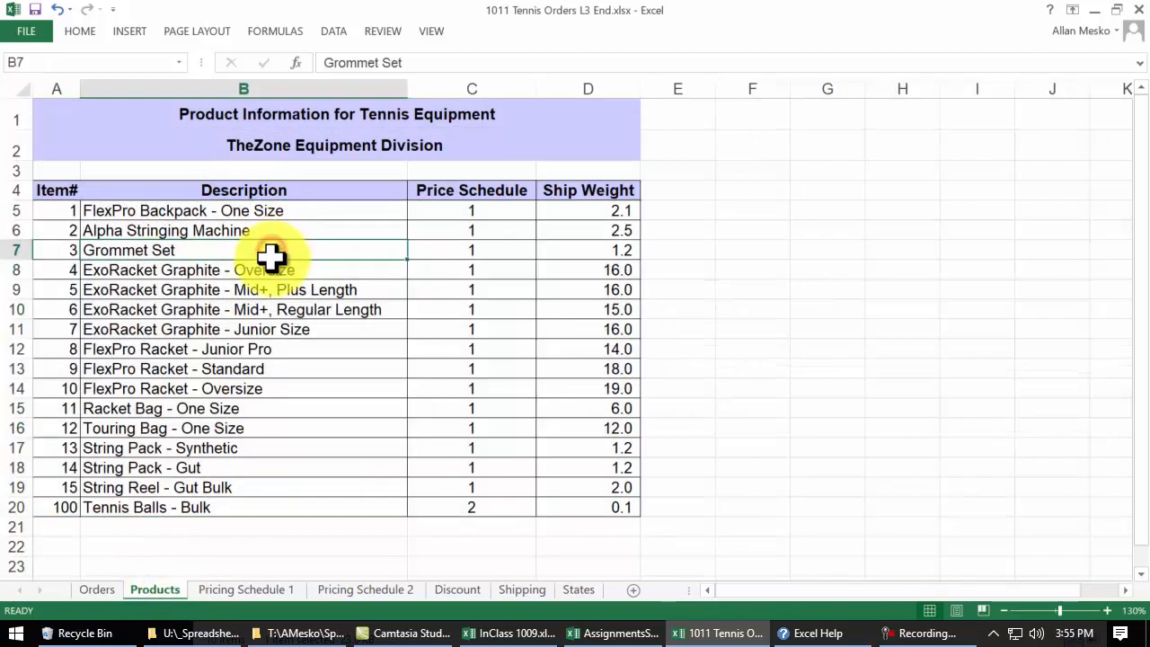
{"action": "left_click", "coordinate": [485, 213]}
{"action": "left_click_drag", "start_coordinate": [485, 213], "coordinate": [485, 508]}
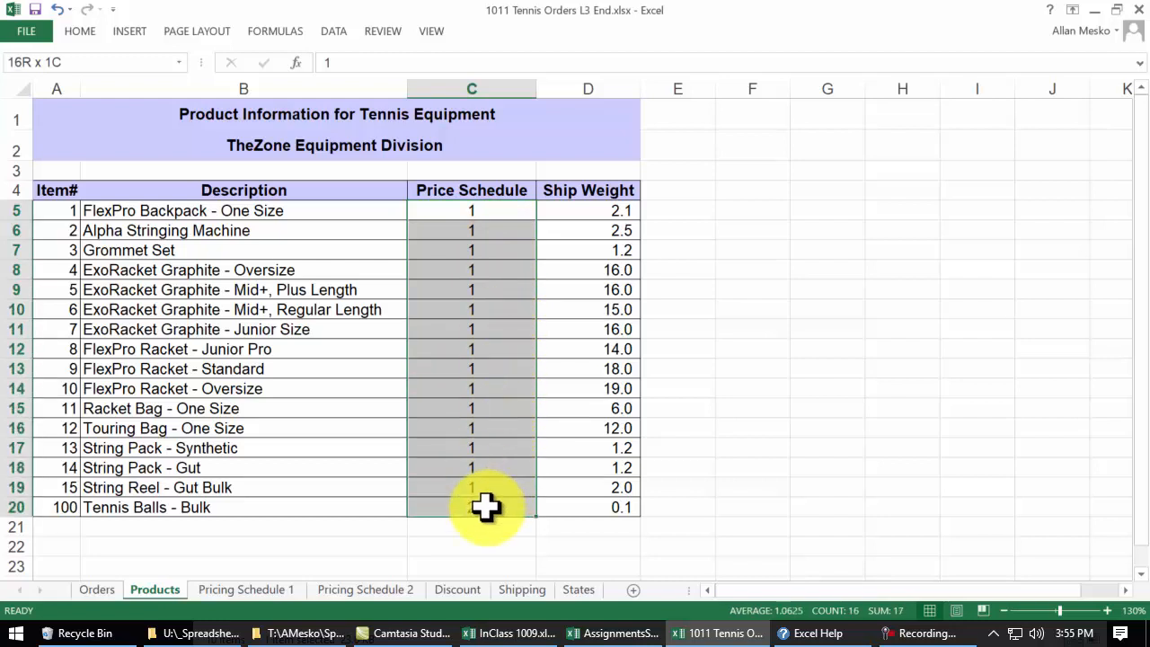
- Compare the fixed-price and tennis ball price lists, and check the price schedule for Tennis Balls - Bulk in Products cell C20
{"action": "left_click", "coordinate": [267, 597]}
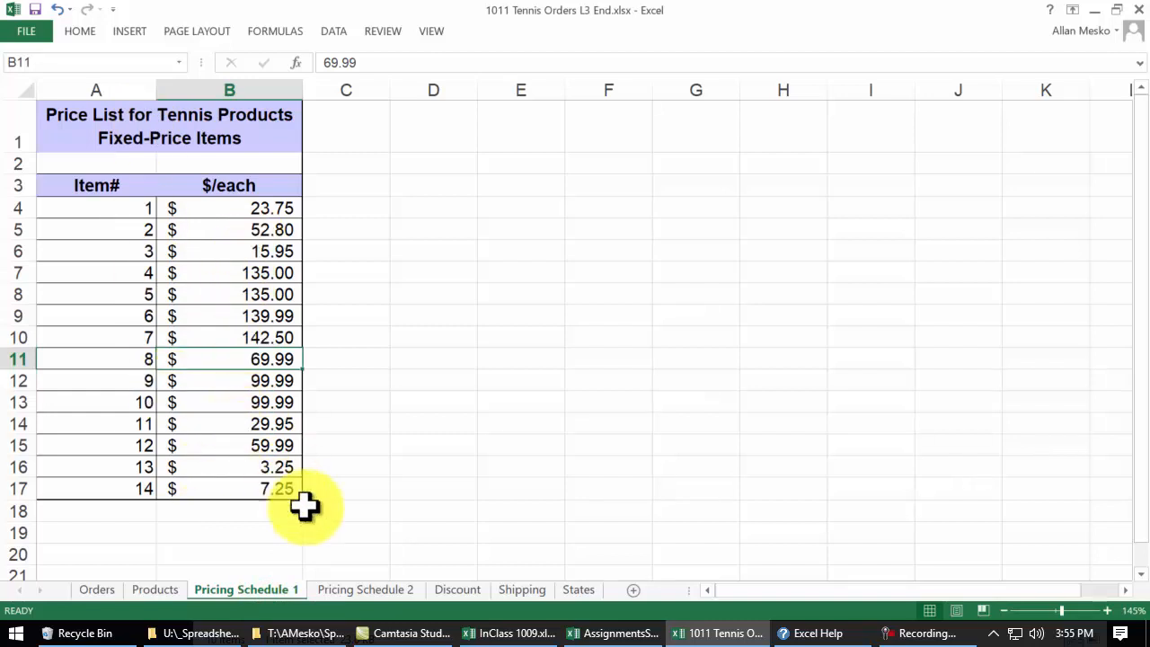
{"action": "left_click", "coordinate": [369, 590]}
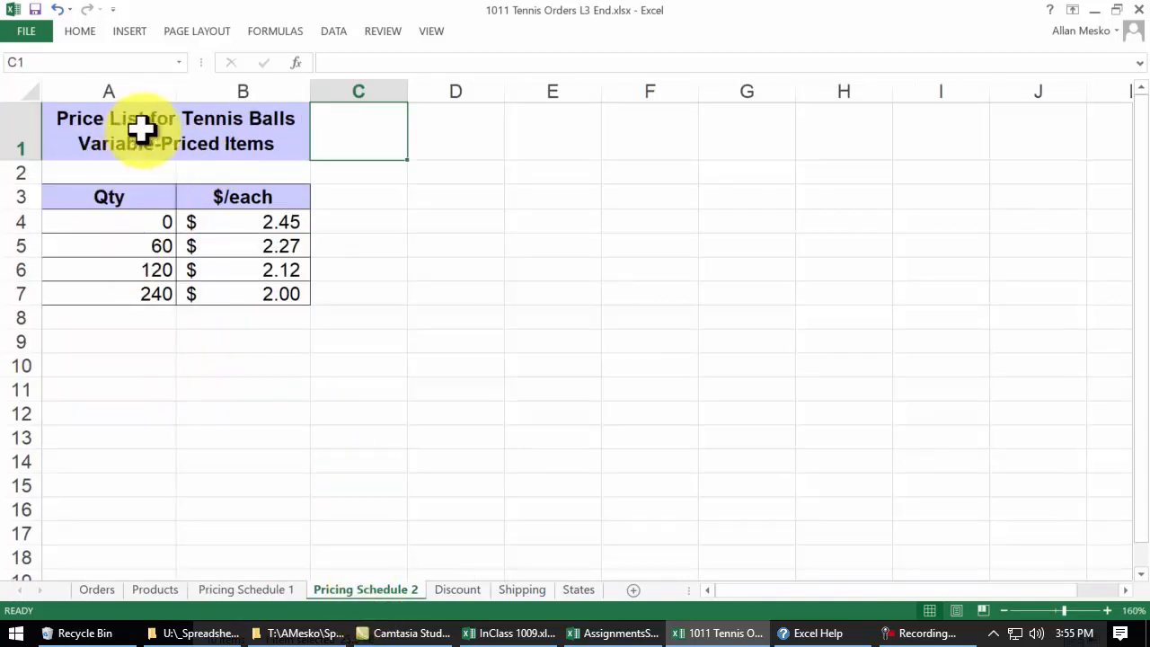
{"action": "left_click", "coordinate": [157, 589]}
{"action": "left_click", "coordinate": [460, 508]}
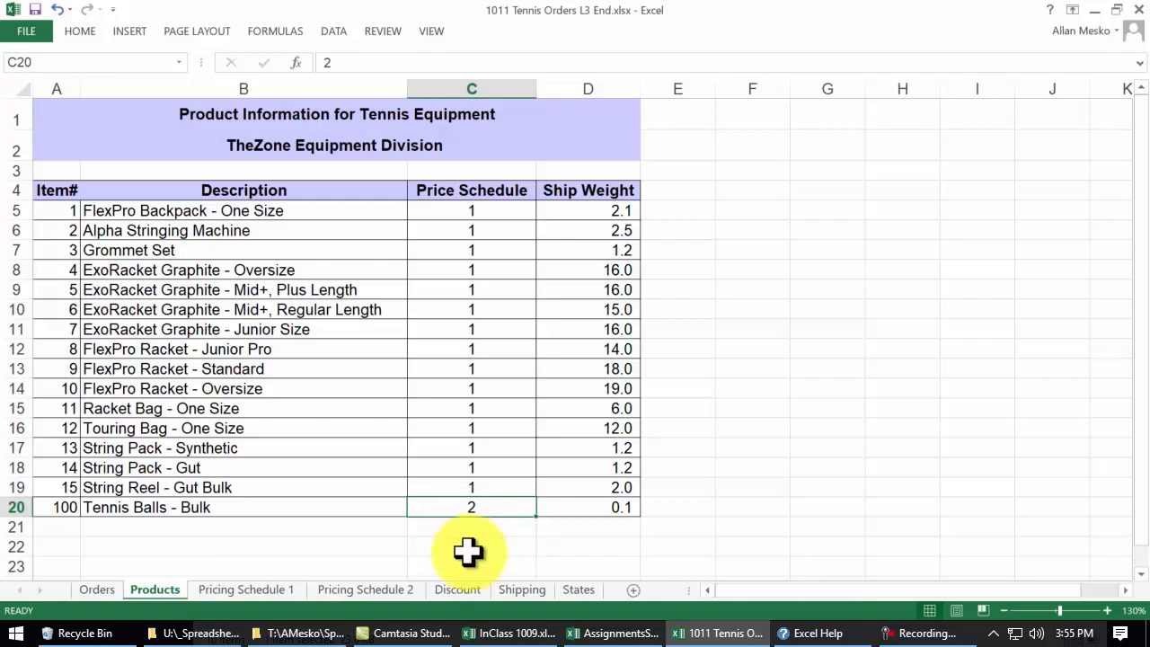
- Go through the quantity tiers and their unit prices in rows 5 to 7 of the Pricing Schedule 2 sheet
{"action": "left_click", "coordinate": [398, 593]}
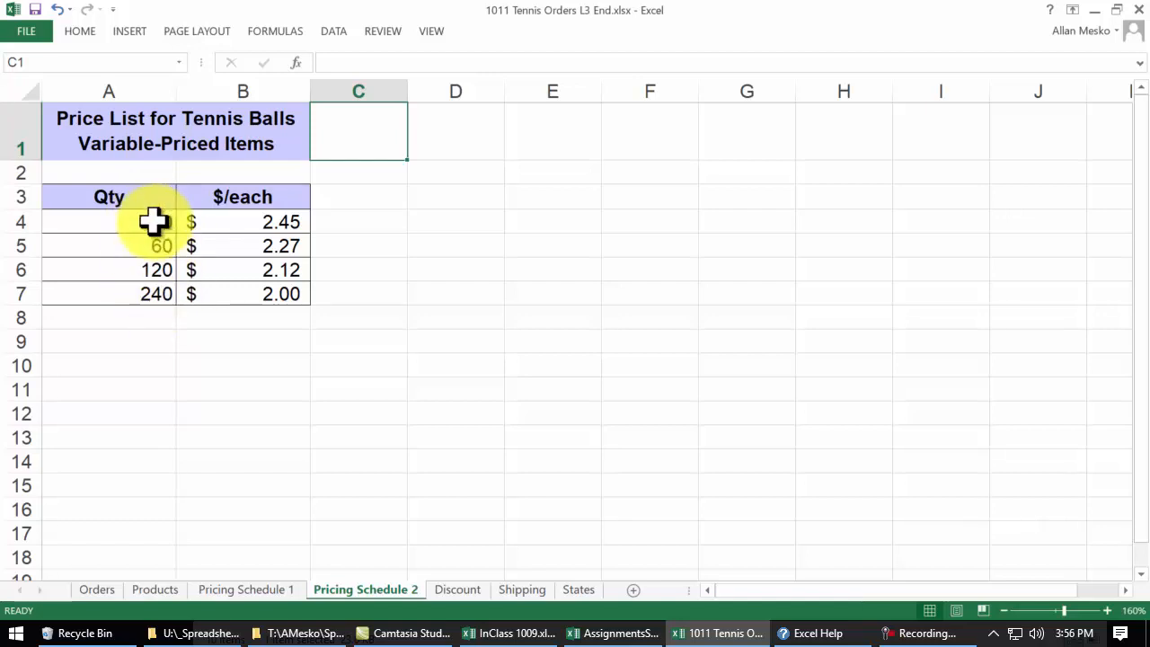
{"action": "left_click", "coordinate": [246, 245]}
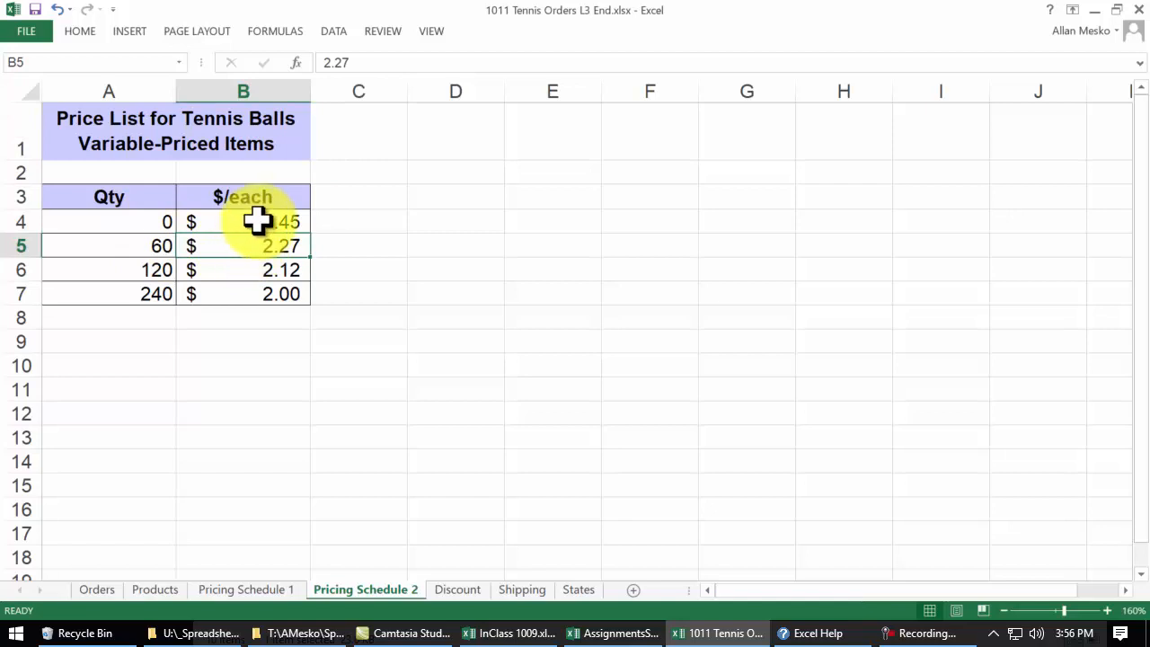
{"action": "left_click", "coordinate": [159, 268]}
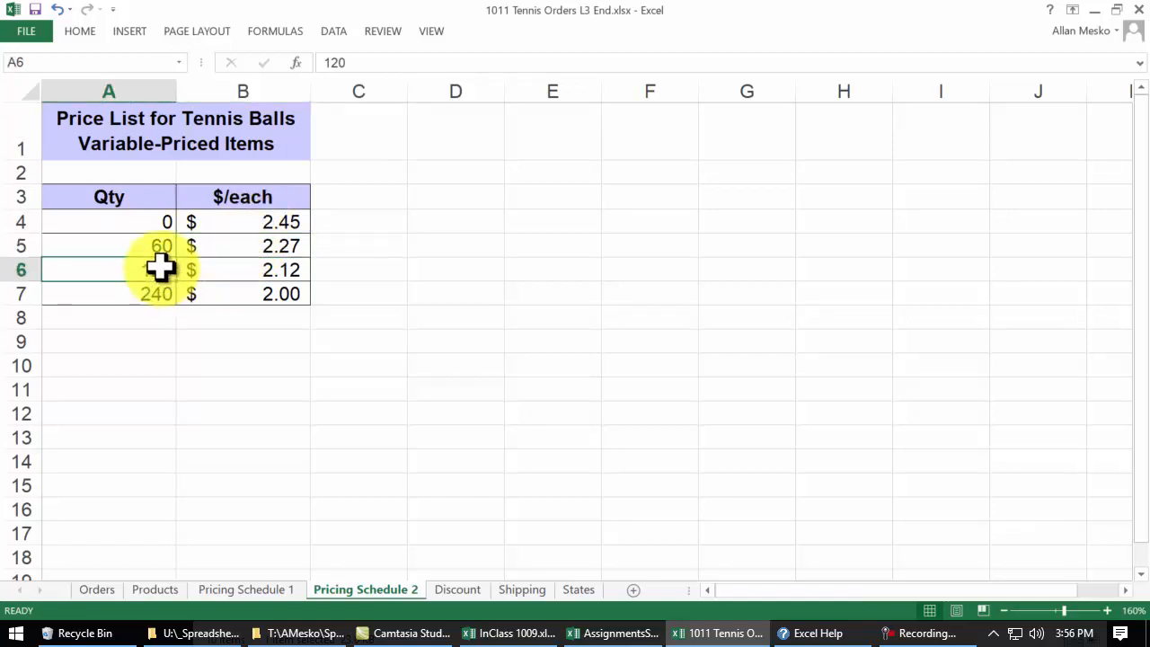
{"action": "left_click", "coordinate": [245, 268]}
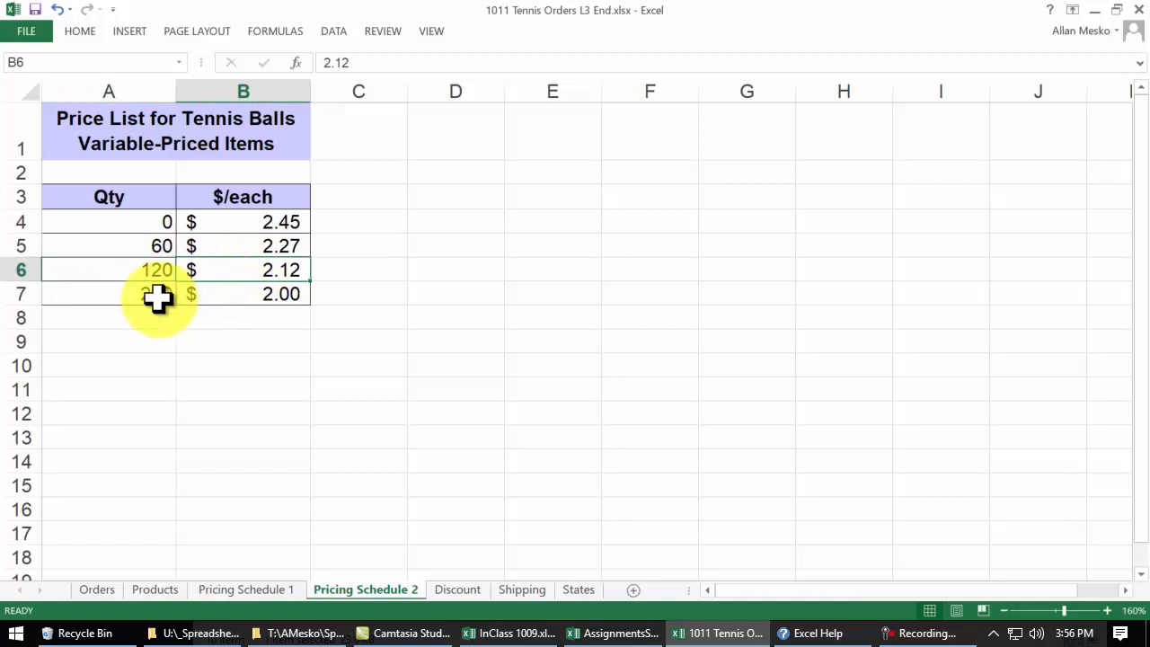
{"action": "left_click", "coordinate": [159, 296]}
{"action": "left_click", "coordinate": [279, 295]}
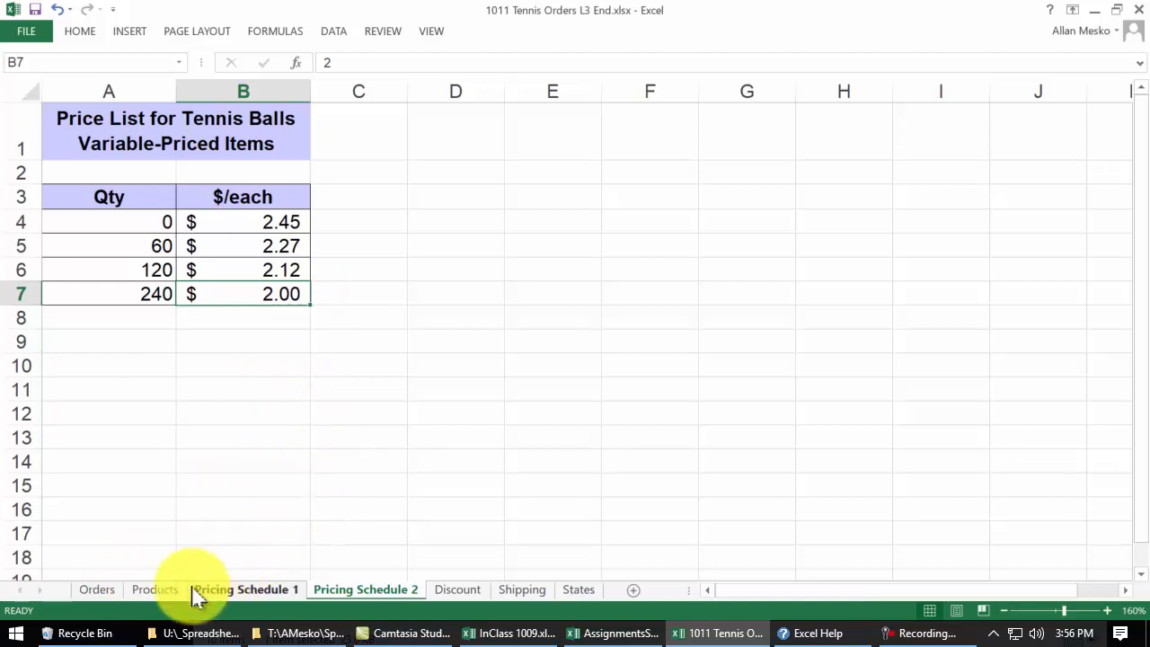
- Review Pricing Schedule 1, highlight the Products named range A5:D20 and check the first Price Schedule value in C5
{"action": "left_click", "coordinate": [227, 594]}
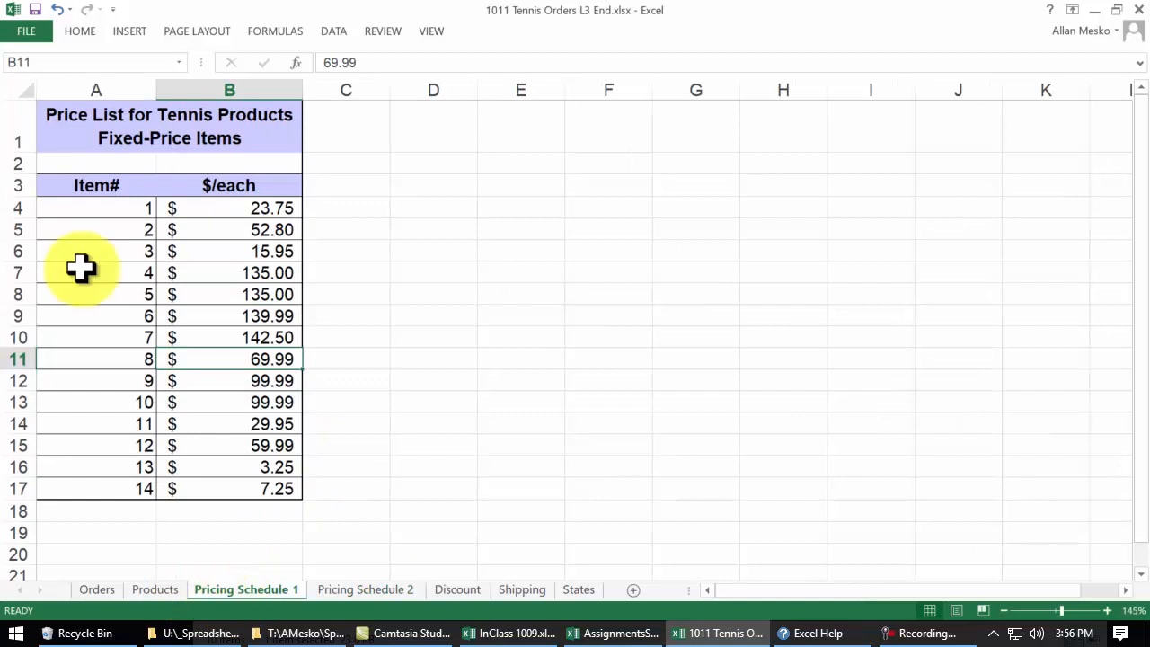
{"action": "left_click", "coordinate": [156, 594]}
{"action": "left_click", "coordinate": [446, 211]}
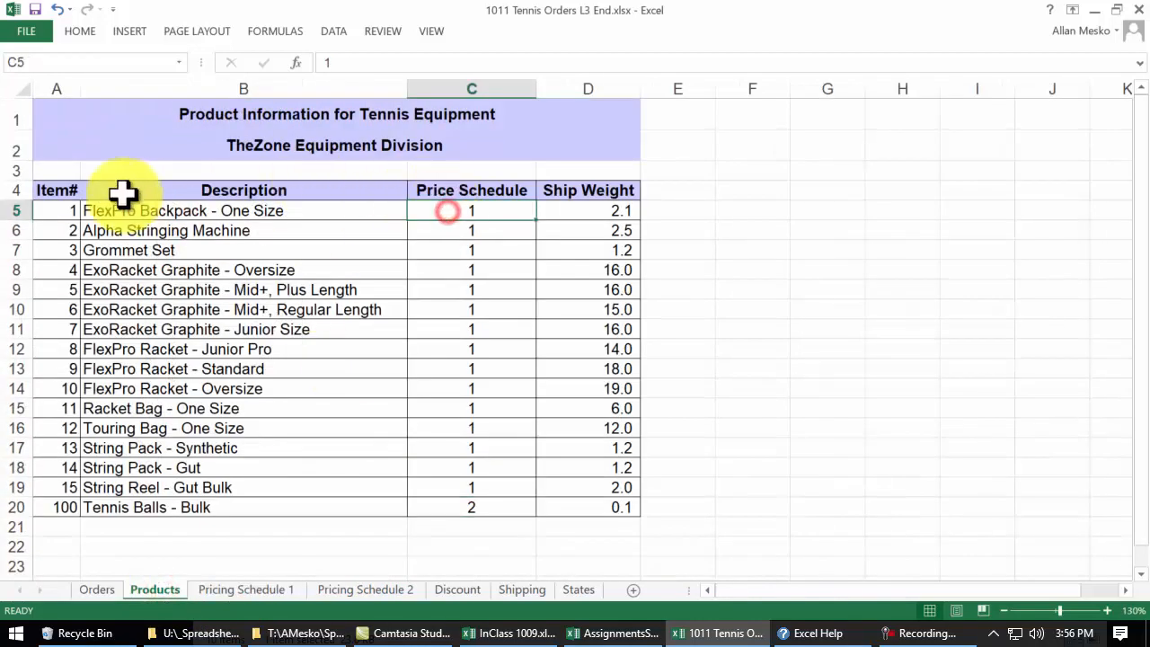
{"action": "left_click_drag", "start_coordinate": [69, 211], "coordinate": [542, 508]}
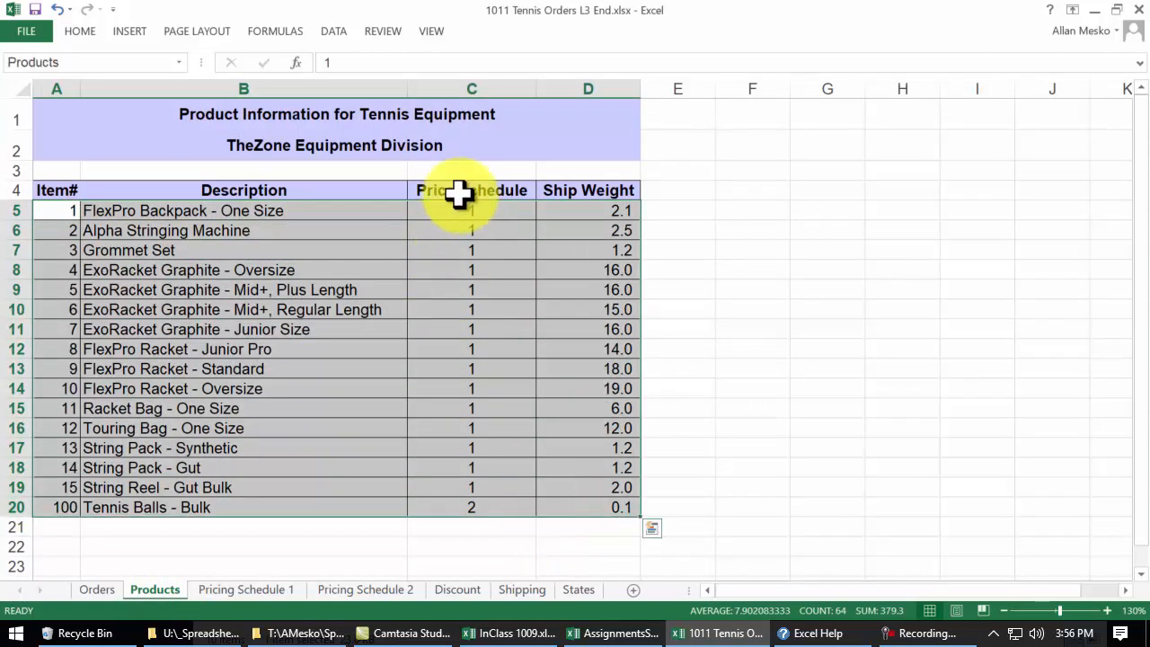
{"action": "left_click", "coordinate": [468, 210]}
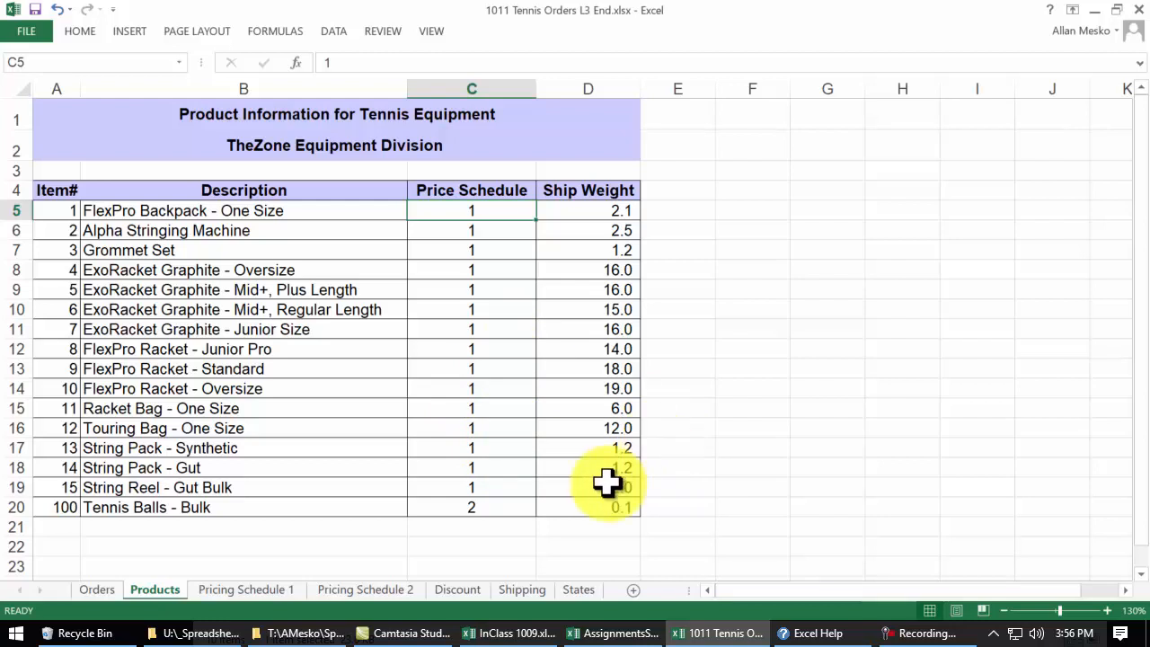
- Open the Unit Price formula in Orders cell E9 and highlight its logical test VLOOKUP(A9, Products, 3, FALSE) = 1
{"action": "left_click", "coordinate": [97, 593]}
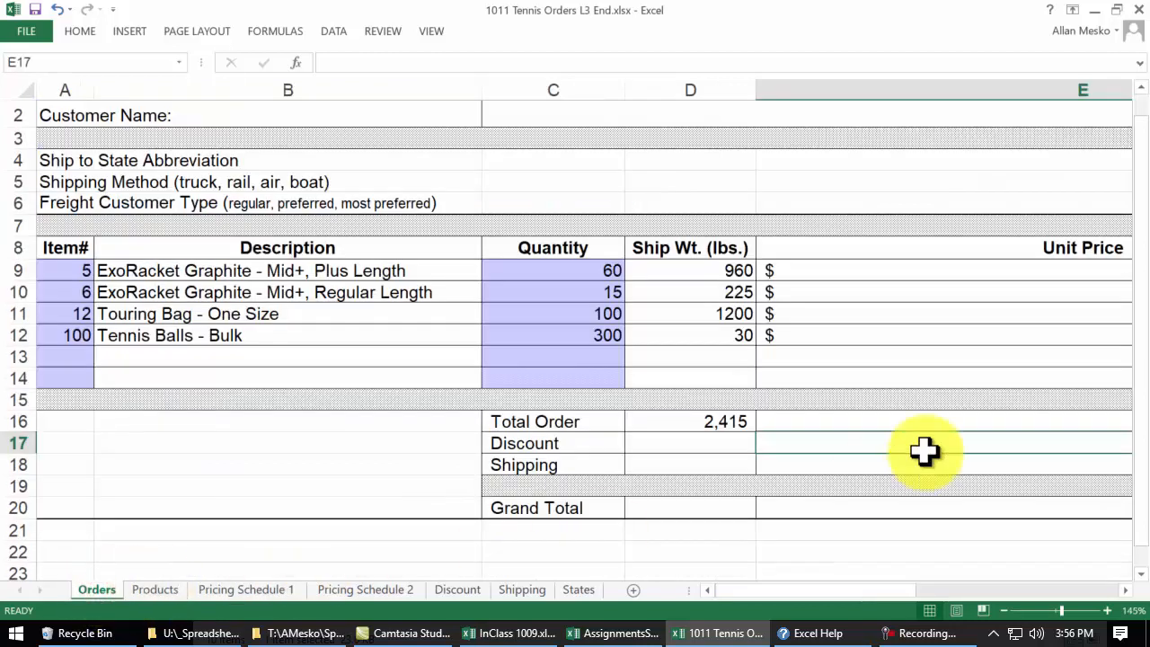
{"action": "double_click", "coordinate": [838, 269]}
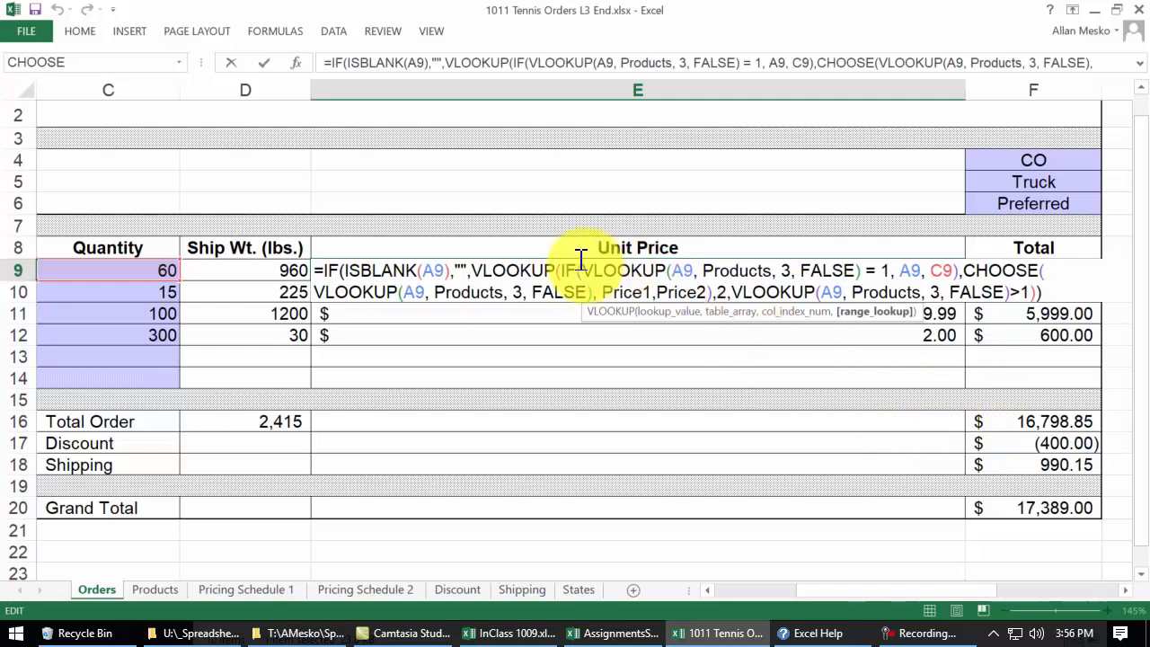
{"action": "left_click_drag", "start_coordinate": [582, 260], "coordinate": [763, 266]}
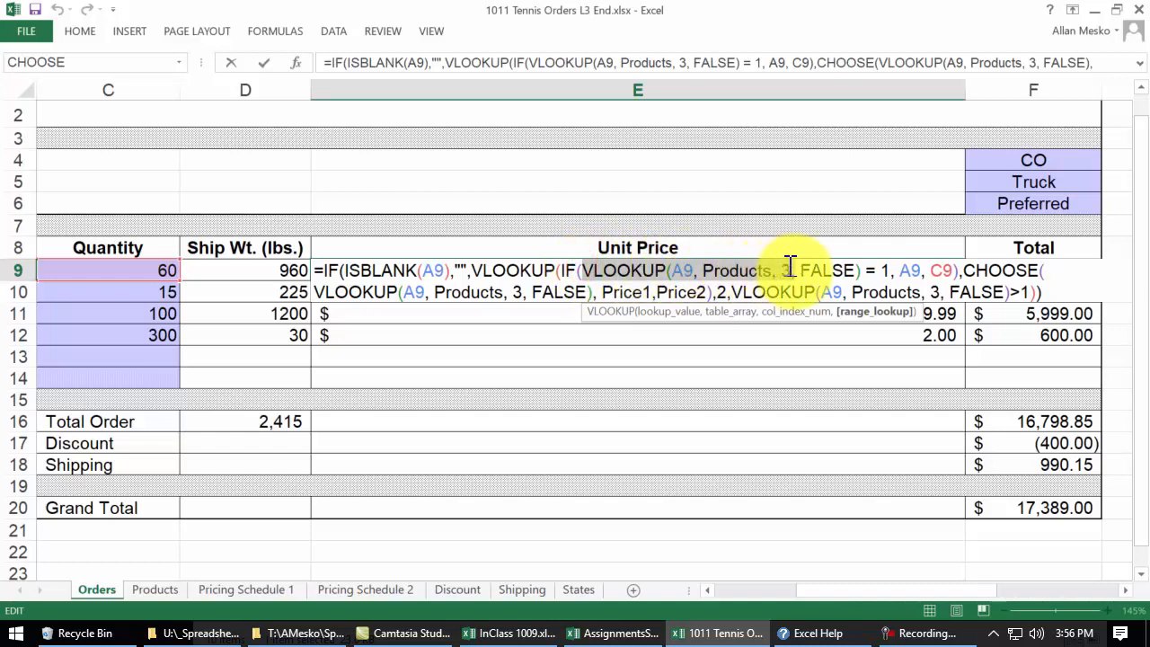
{"action": "left_click_drag", "start_coordinate": [789, 263], "coordinate": [762, 273]}
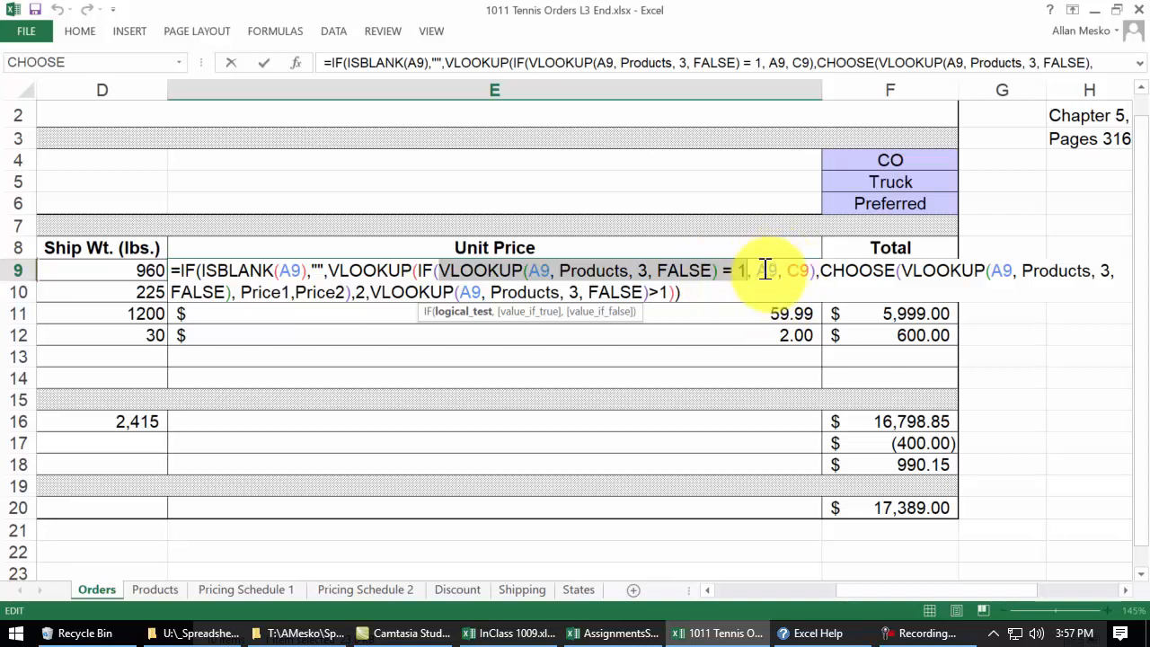
{"action": "left_click_drag", "start_coordinate": [766, 267], "coordinate": [744, 267]}
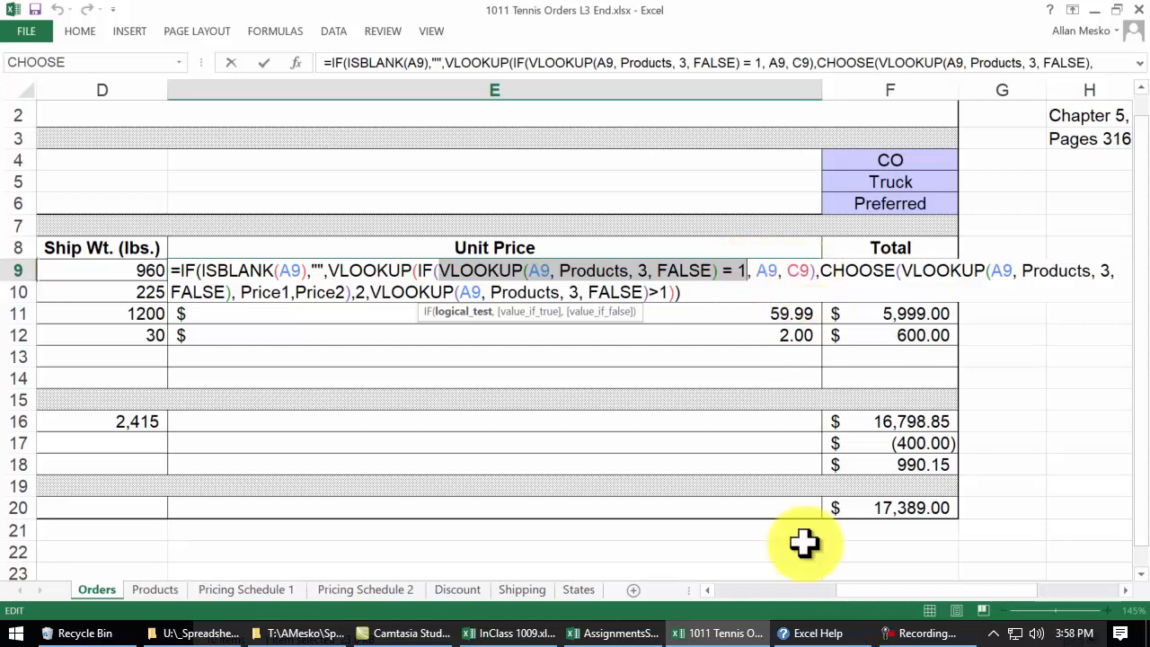
- Compare the inner IF's A9 and C9 references with the row 9 order line and review the outer VLOOKUP's lookup value
{"action": "left_click_drag", "start_coordinate": [848, 593], "coordinate": [765, 570]}
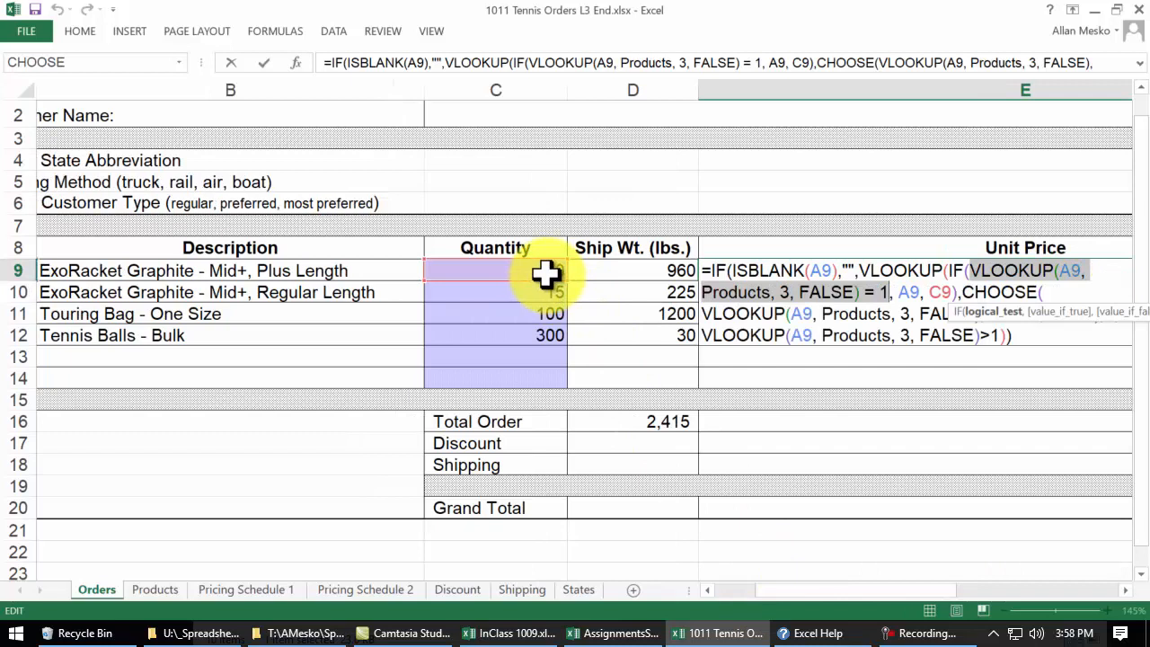
{"action": "left_click_drag", "start_coordinate": [834, 595], "coordinate": [915, 596]}
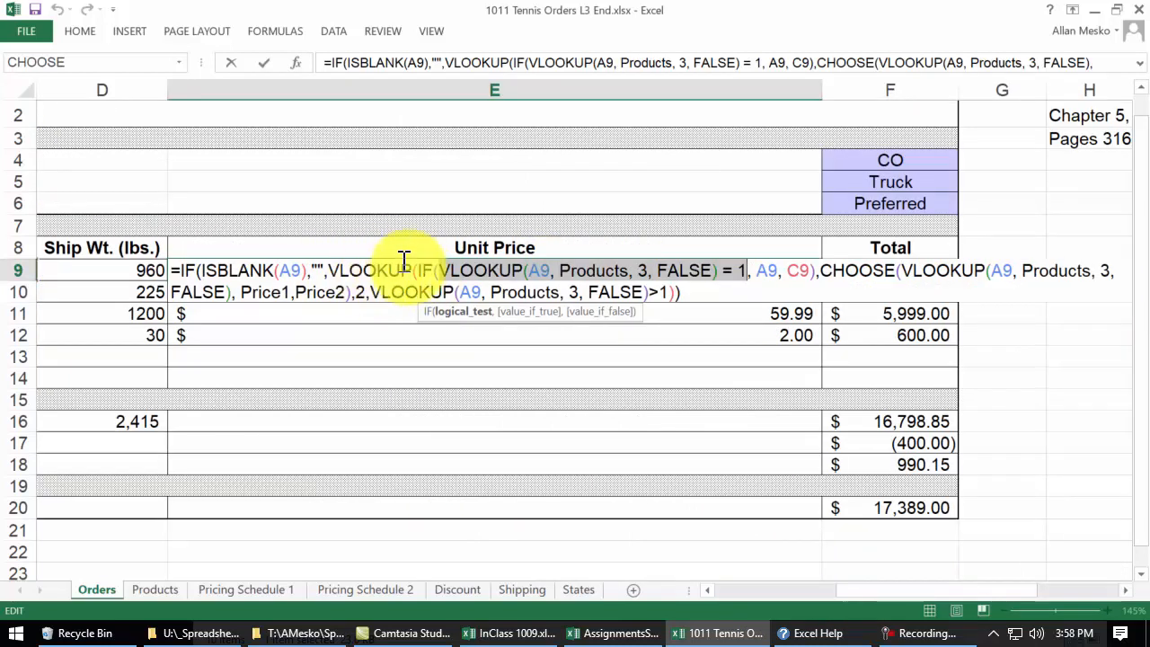
{"action": "left_click", "coordinate": [439, 269], "text": "shift"}
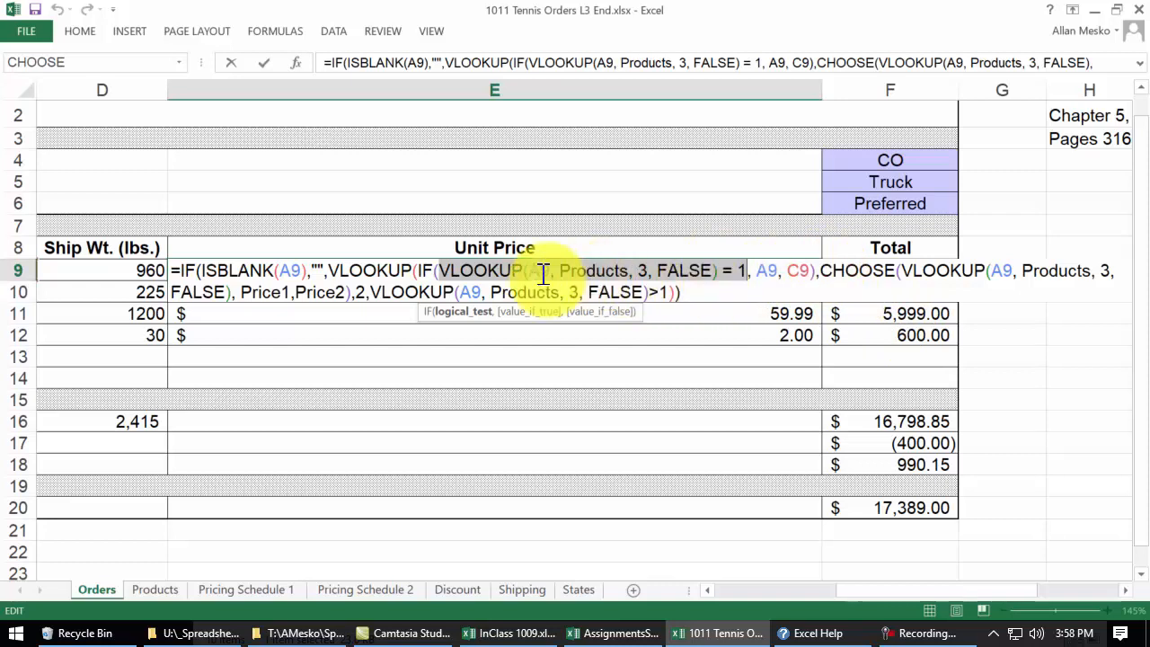
{"action": "left_click", "coordinate": [398, 269]}
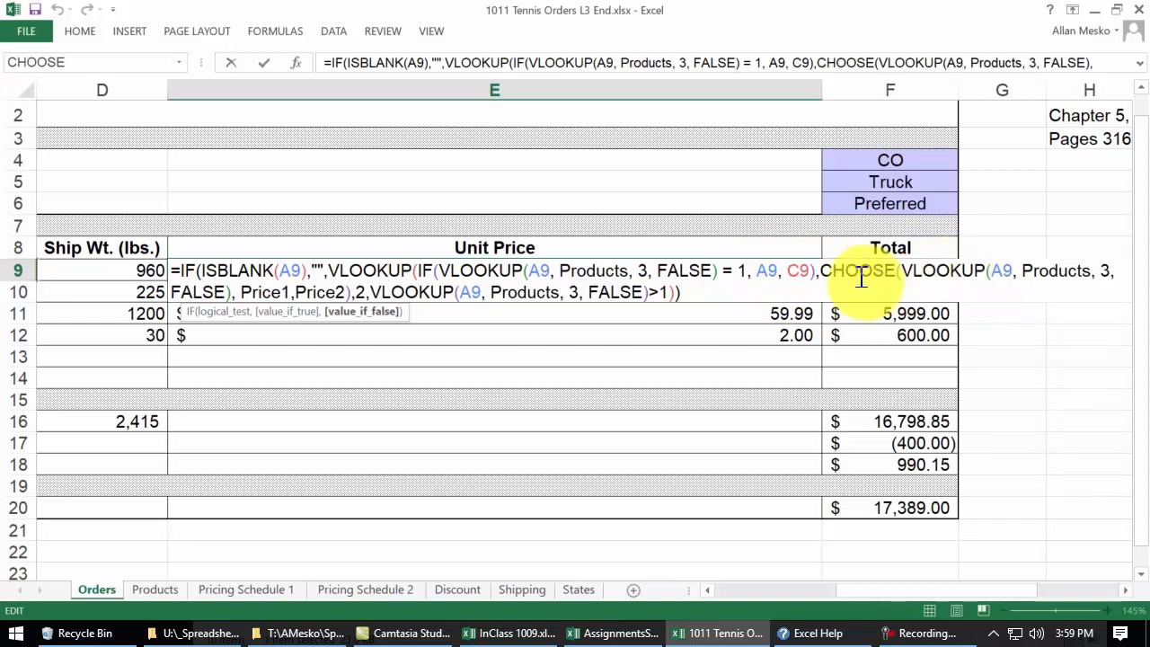
- Highlight the CHOOSE part of the E9 formula and examine how it picks between the Price1 and Price2 tables
{"action": "left_click", "coordinate": [823, 269]}
{"action": "left_click_drag", "start_coordinate": [825, 265], "coordinate": [1130, 260]}
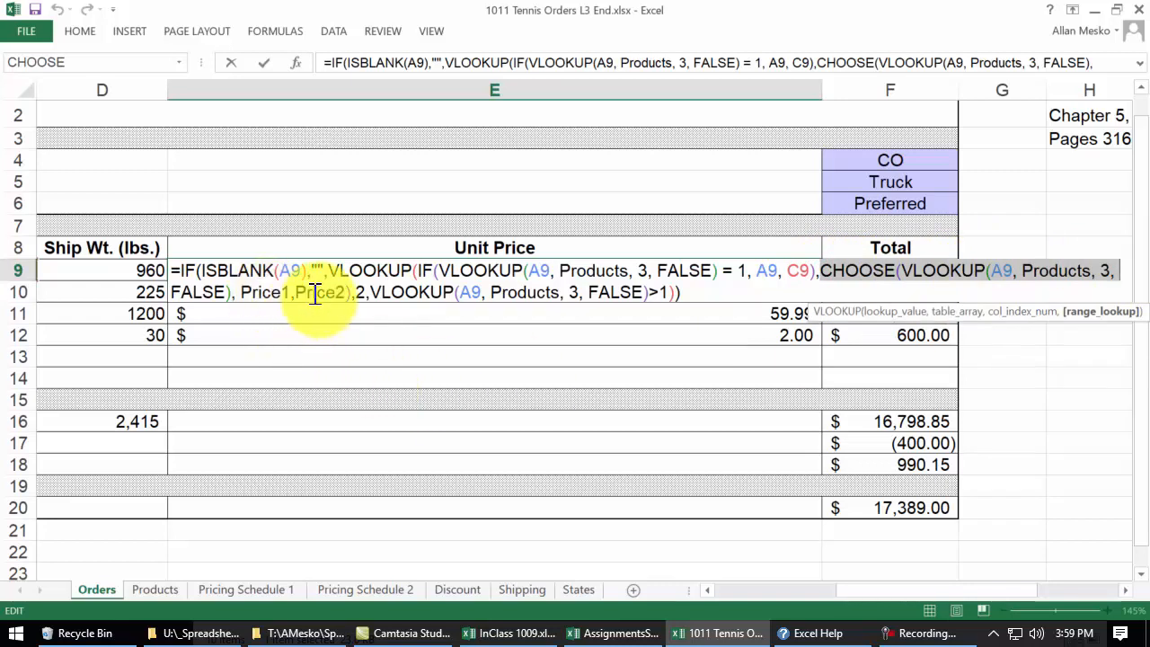
{"action": "scroll", "coordinate": [1062, 352], "scroll_direction": "right", "scroll_amount": 1}
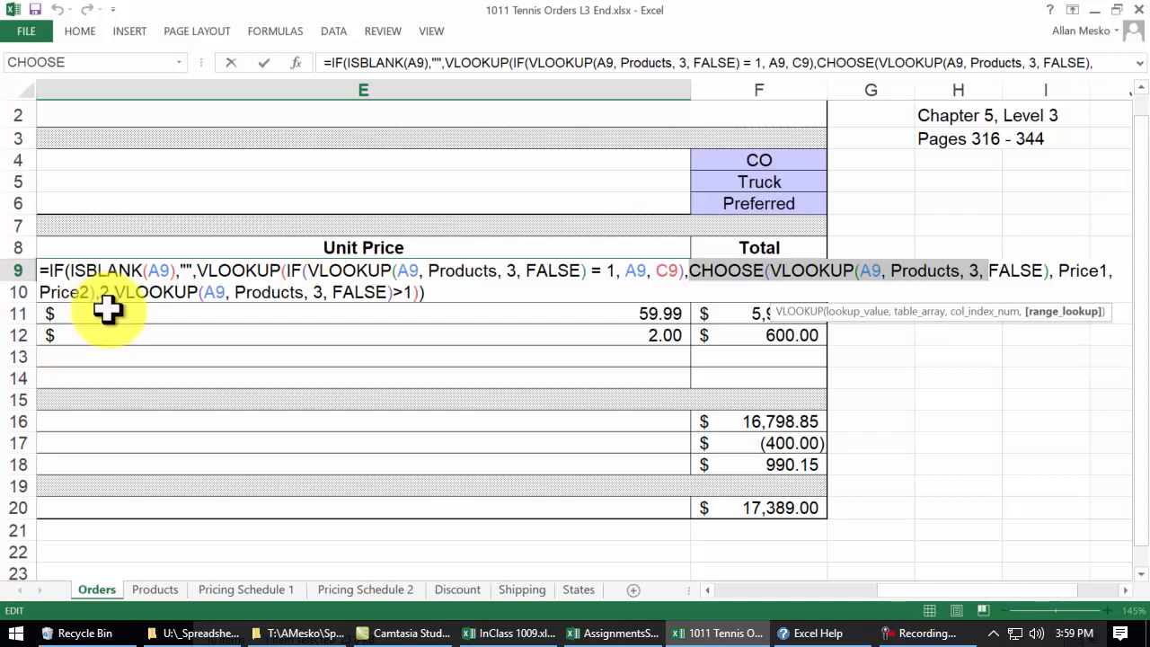
- Highlight the range-lookup argument VLOOKUP(A9, Products, 3, FALSE)>1 in the E9 formula and close the cell without changing it
{"action": "left_click_drag", "start_coordinate": [102, 292], "coordinate": [414, 292]}
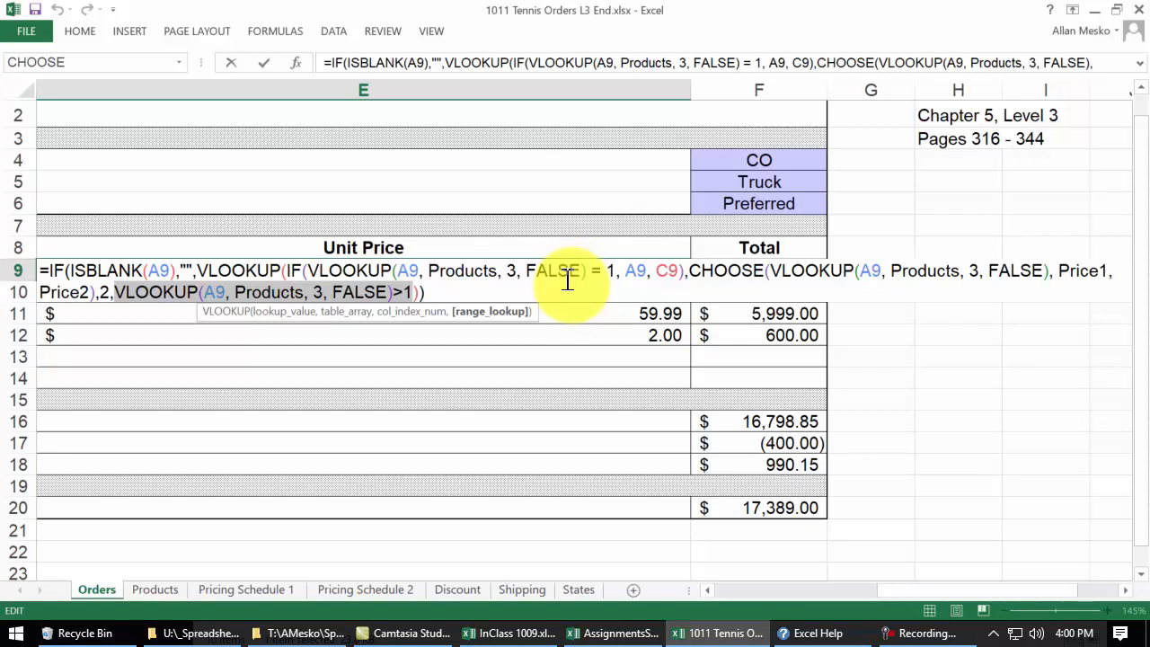
{"action": "left_click_drag", "start_coordinate": [932, 595], "coordinate": [842, 614]}
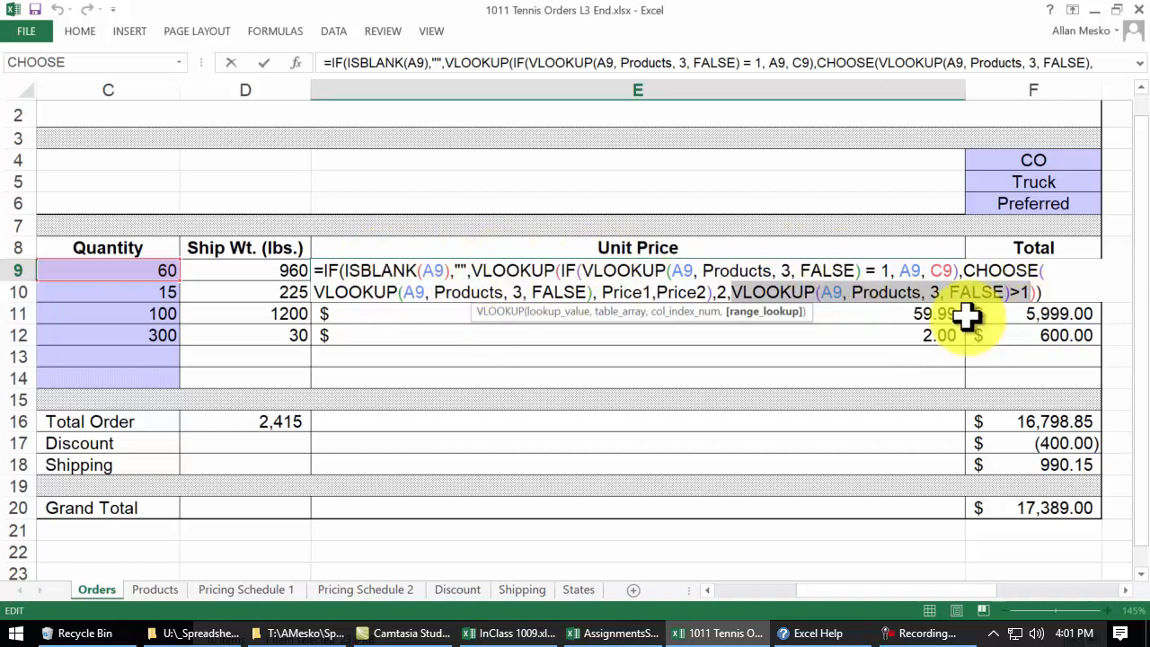
{"action": "key", "text": "Return"}
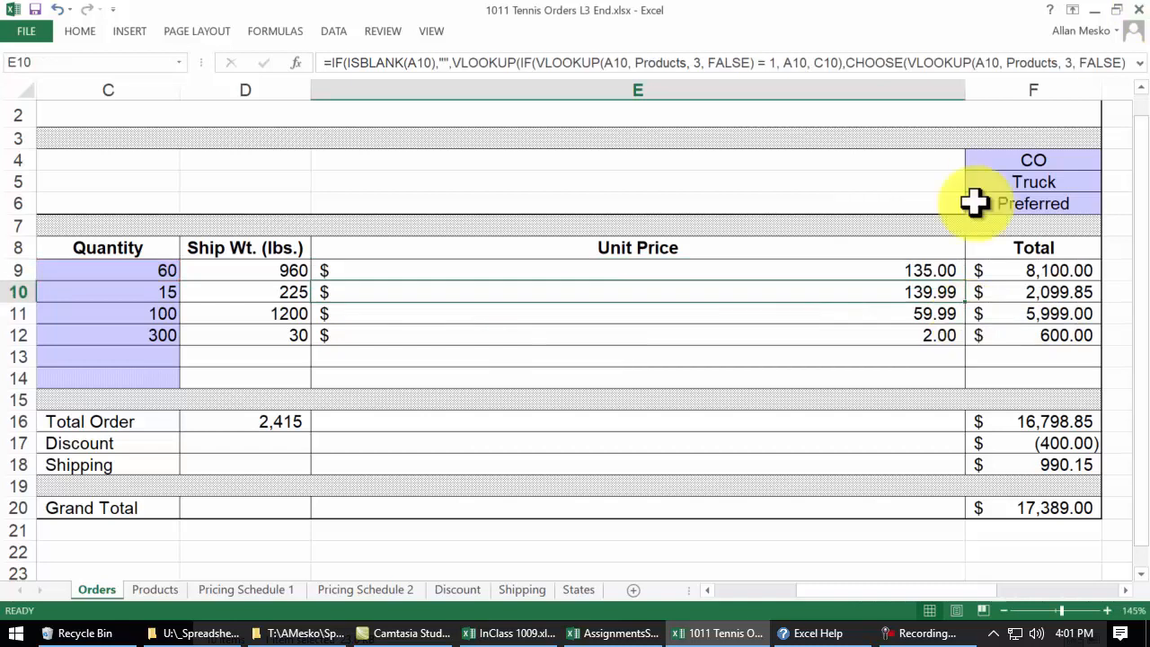
- AutoFit the Unit Price column E to its contents
{"action": "mouse_move", "coordinate": [821, 590]}
{"action": "left_mouse_down"}
{"action": "mouse_move", "coordinate": [796, 596]}
{"action": "mouse_move", "coordinate": [831, 600]}
{"action": "left_mouse_up"}
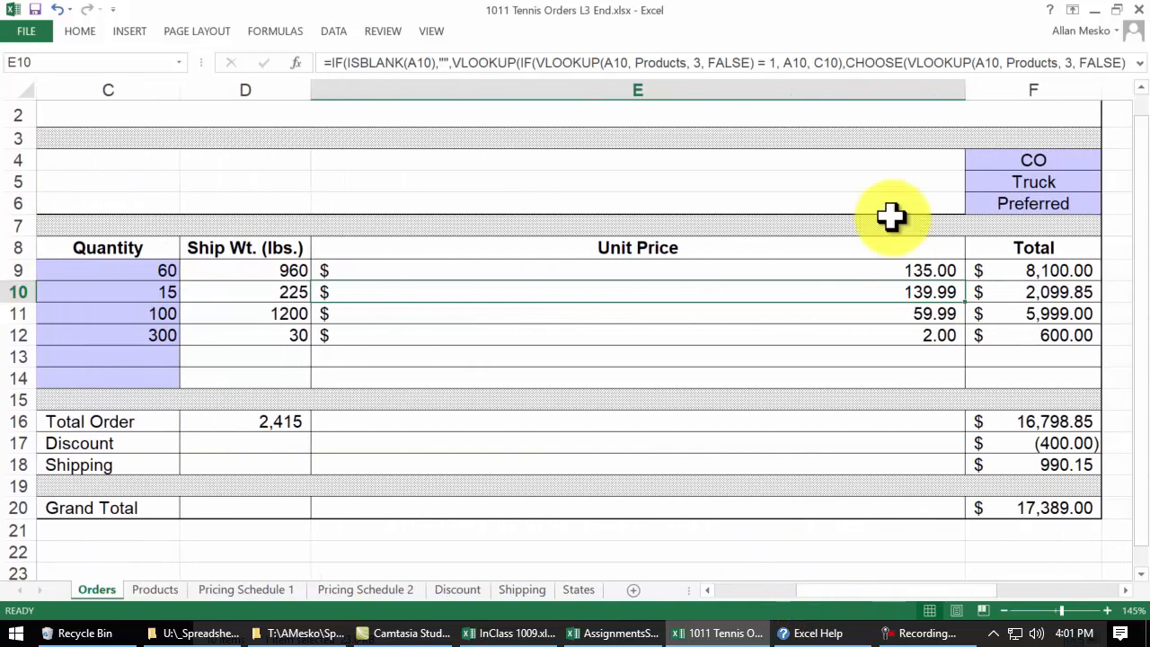
{"action": "double_click", "coordinate": [965, 90]}
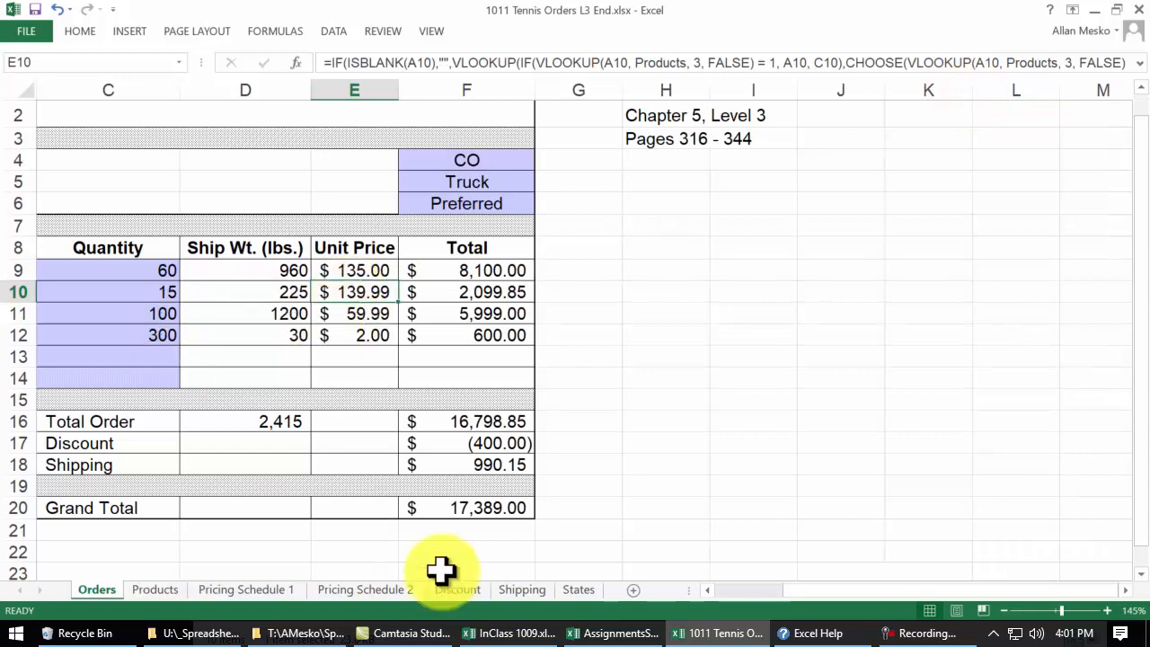
- Check the quantities in C9:C11 against their unit prices in E9:E11
{"action": "left_click_drag", "start_coordinate": [805, 600], "coordinate": [759, 618]}
{"action": "left_click", "coordinate": [483, 261]}
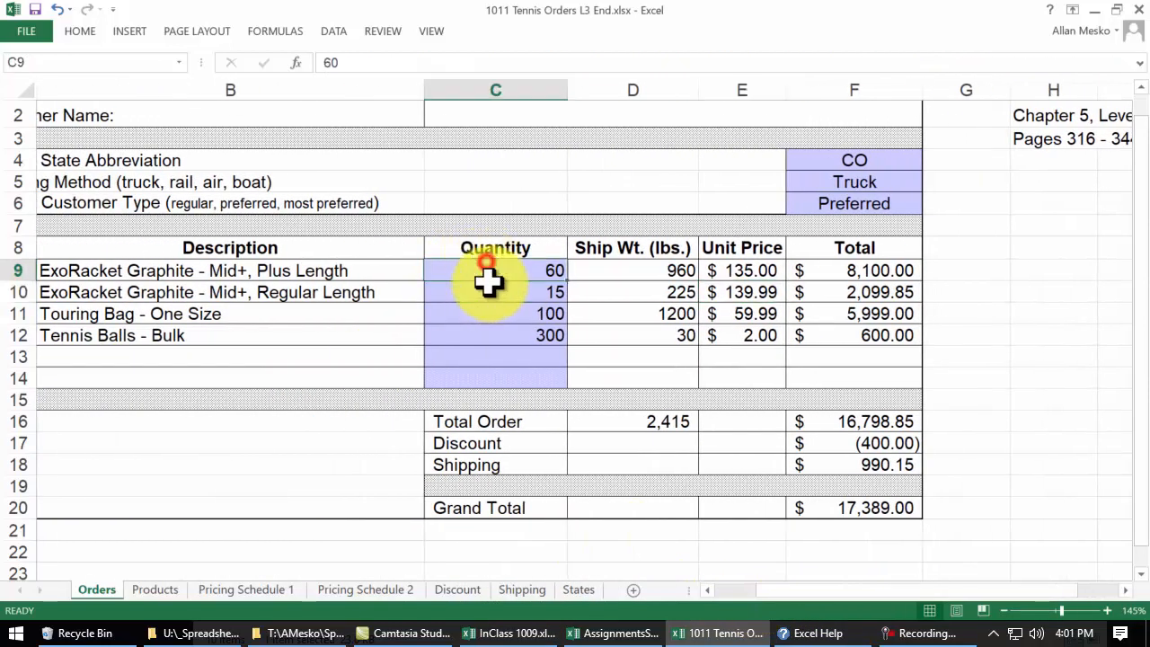
{"action": "left_click", "coordinate": [495, 294]}
{"action": "left_click", "coordinate": [496, 314]}
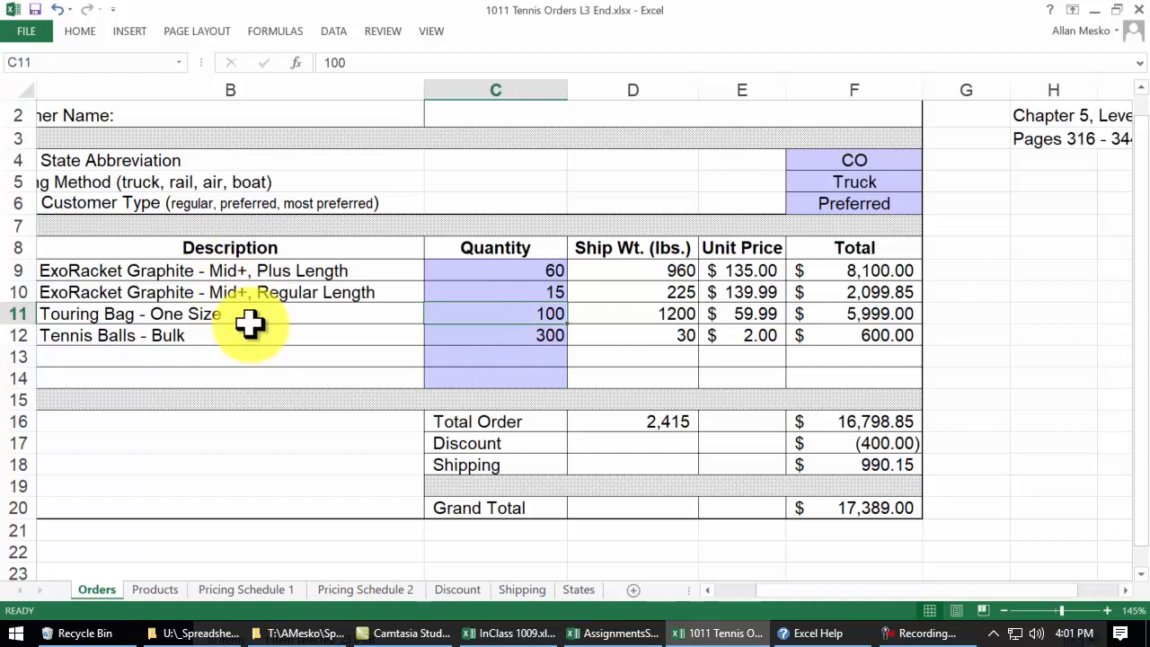
{"action": "left_click", "coordinate": [753, 265]}
{"action": "left_click", "coordinate": [752, 292]}
{"action": "left_click", "coordinate": [748, 314]}
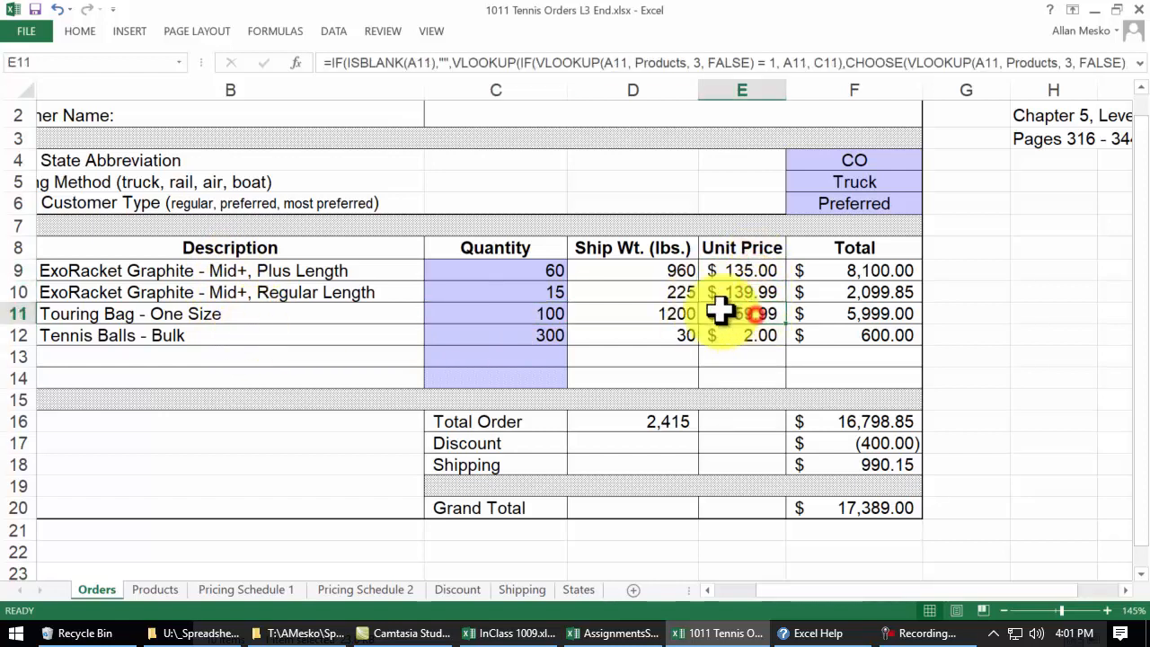
- Test a quantity of 600 for ExoRacket Graphite - Mid+, Plus Length in C9, and undo the change
{"action": "left_click", "coordinate": [532, 269]}
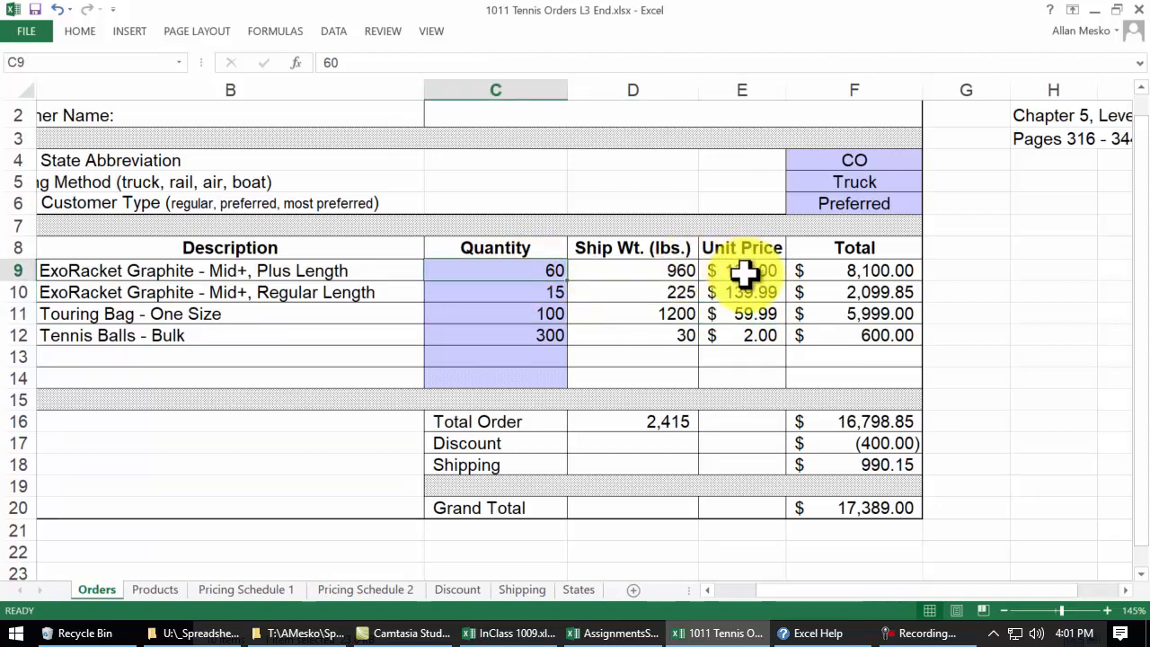
{"action": "type", "text": "6"}
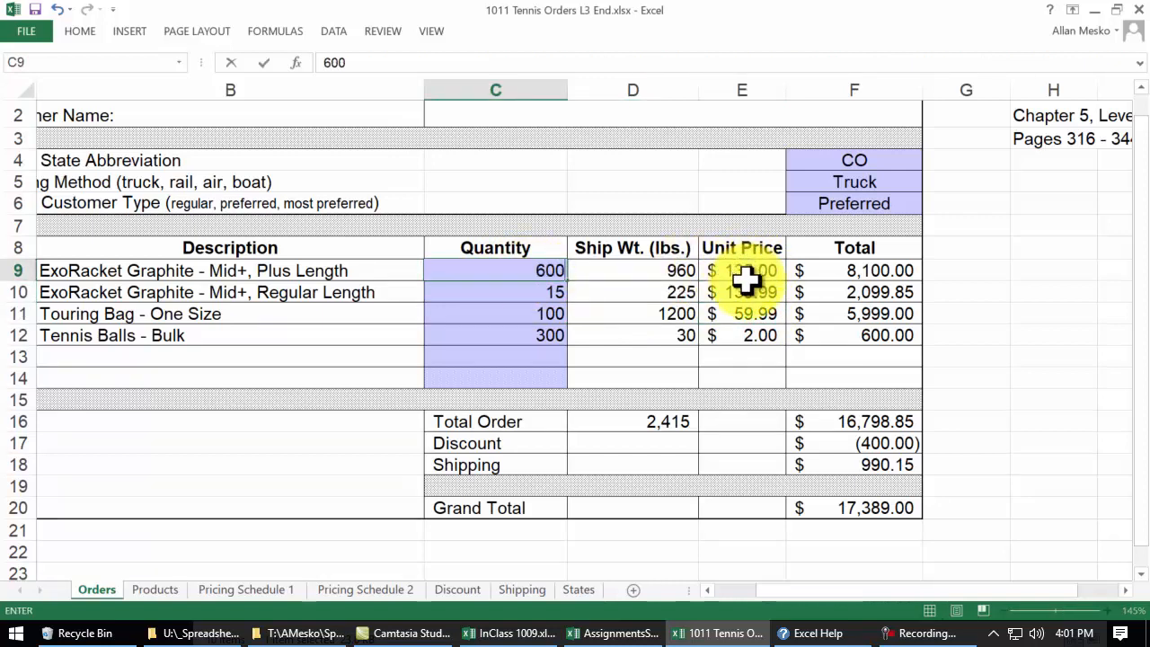
{"action": "key", "text": "Return"}
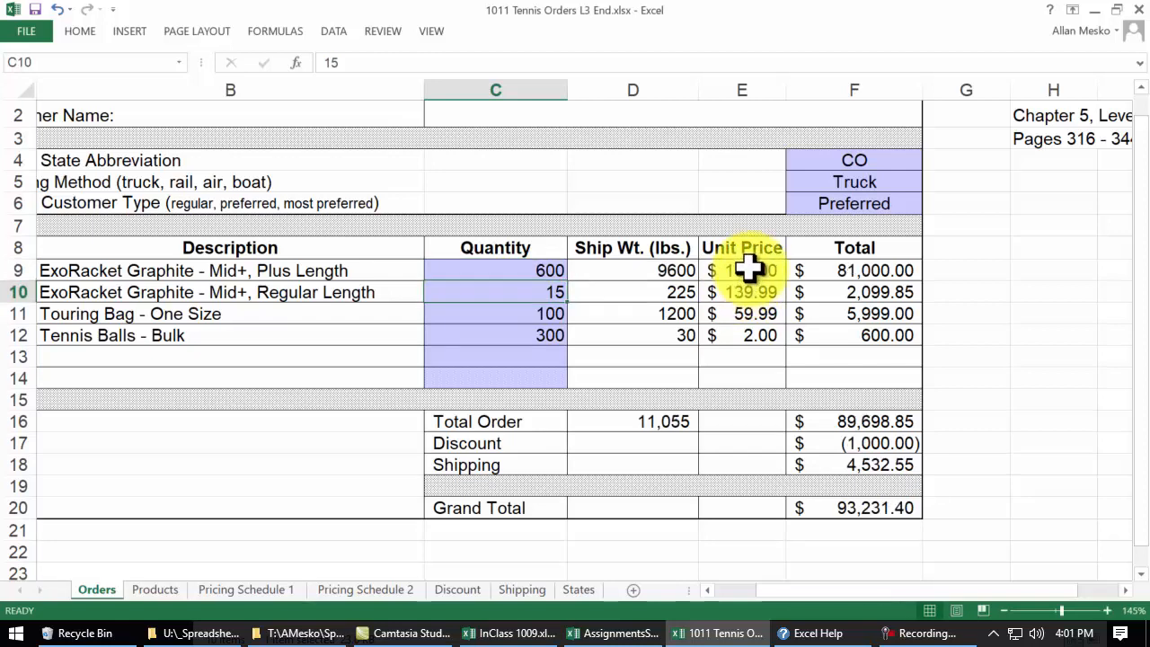
{"action": "key", "text": "ctrl+z"}
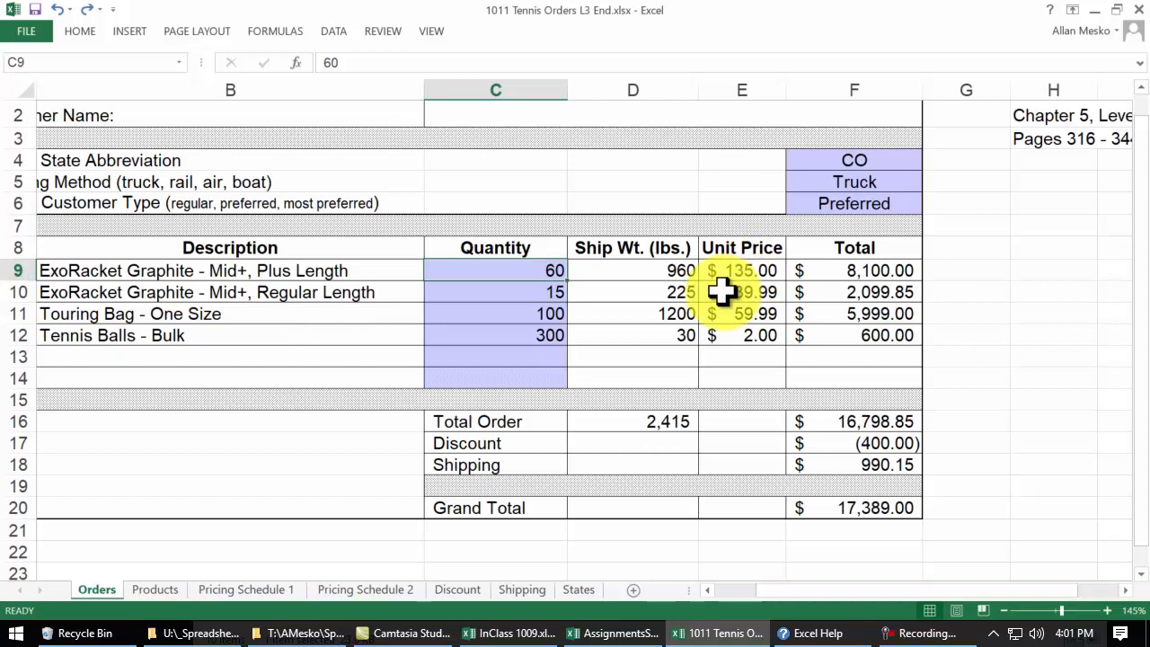
- Test a quantity of 150 for ExoRacket Graphite - Mid+, Regular Length in C10, and undo the change
{"action": "left_click", "coordinate": [536, 291]}
{"action": "type", "text": "150"}
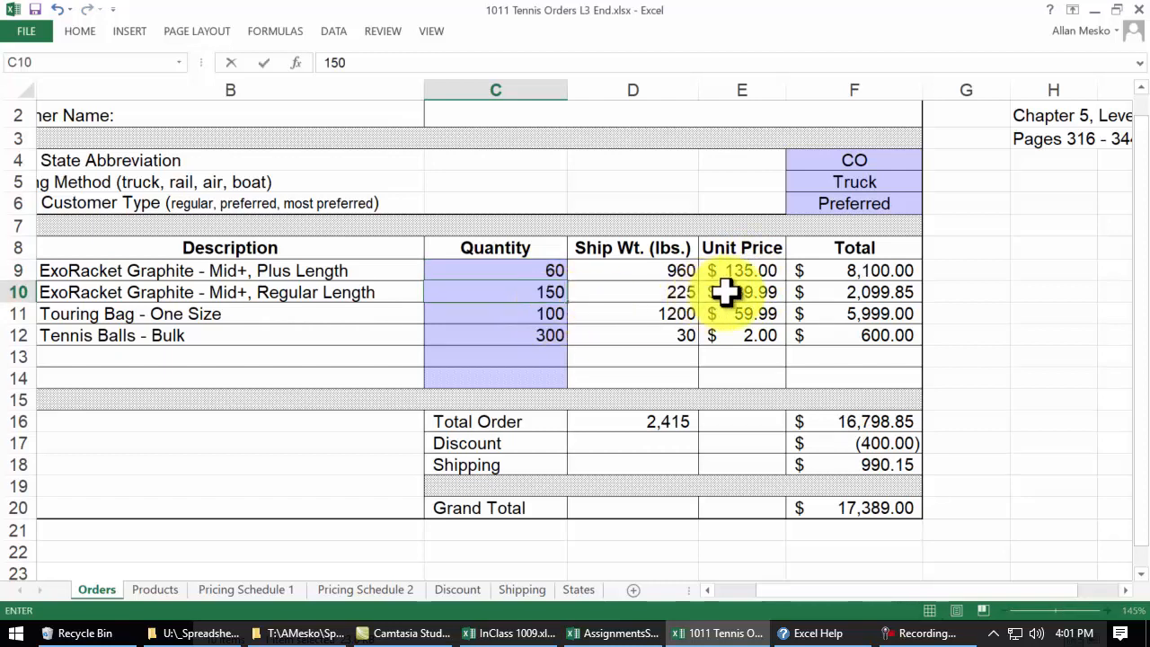
{"action": "key", "text": "Return"}
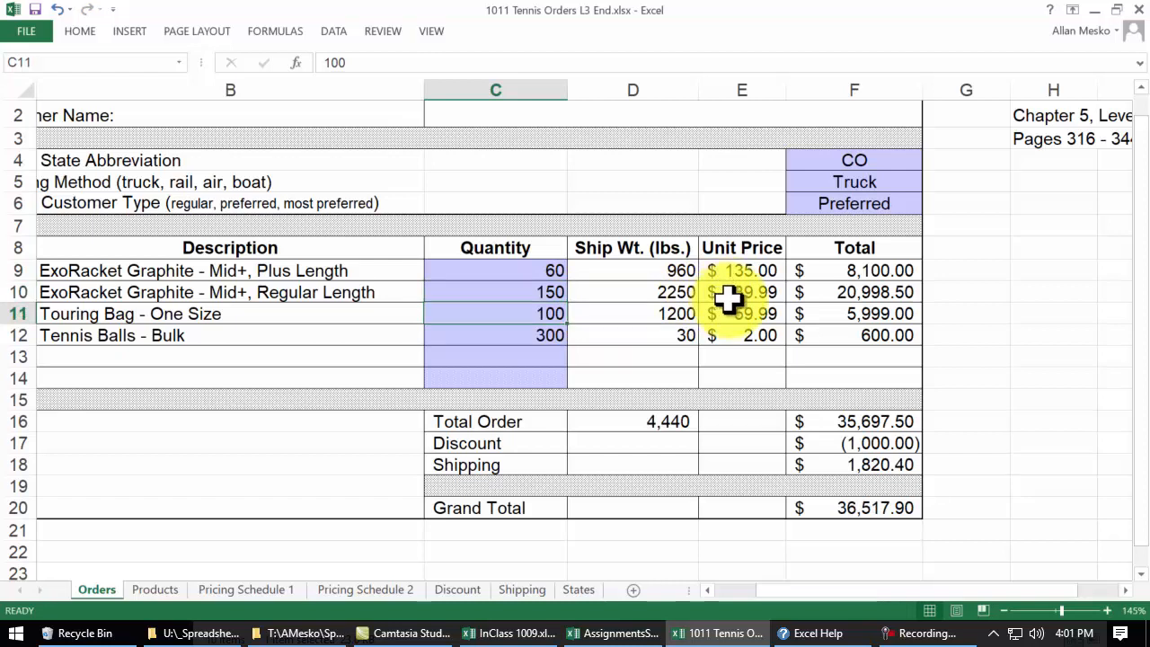
{"action": "key", "text": "ctrl+z"}
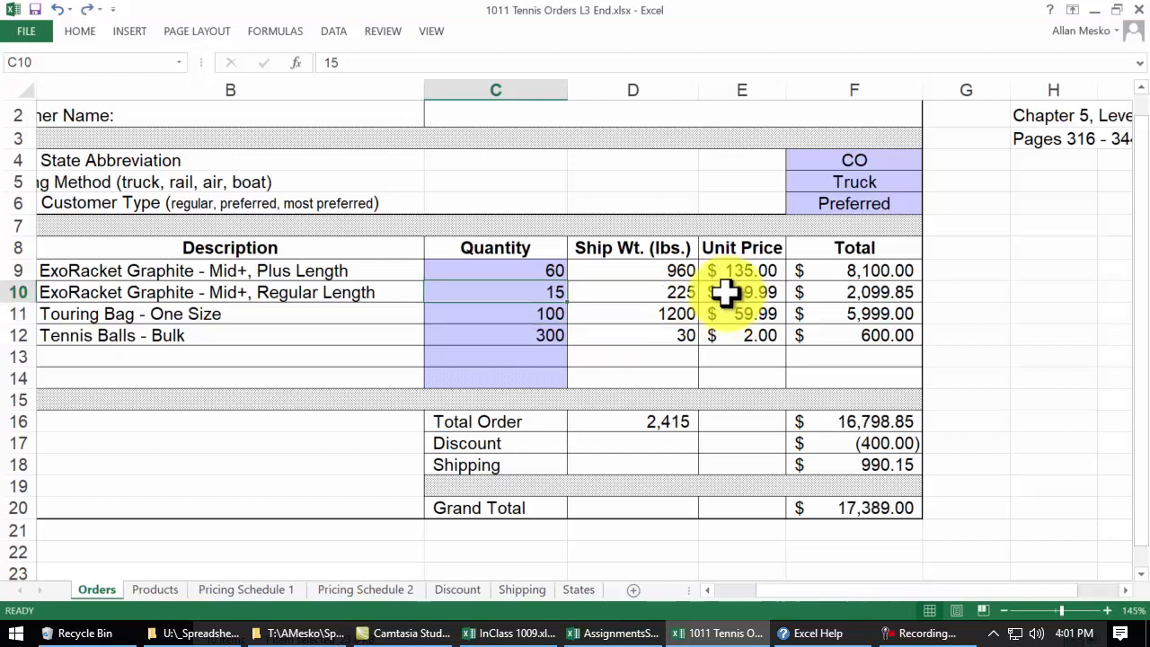
- Test quantities of 239 and 115 for Tennis Balls - Bulk in C12 to compare the tiered unit prices
{"action": "left_click", "coordinate": [517, 335]}
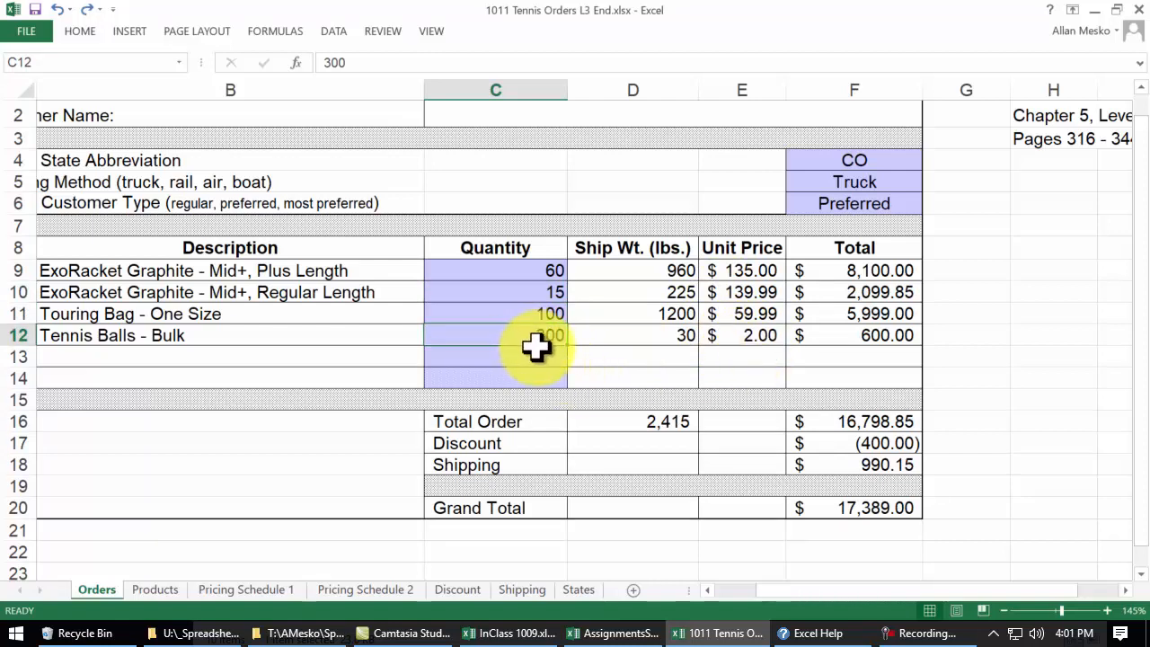
{"action": "type", "text": "239"}
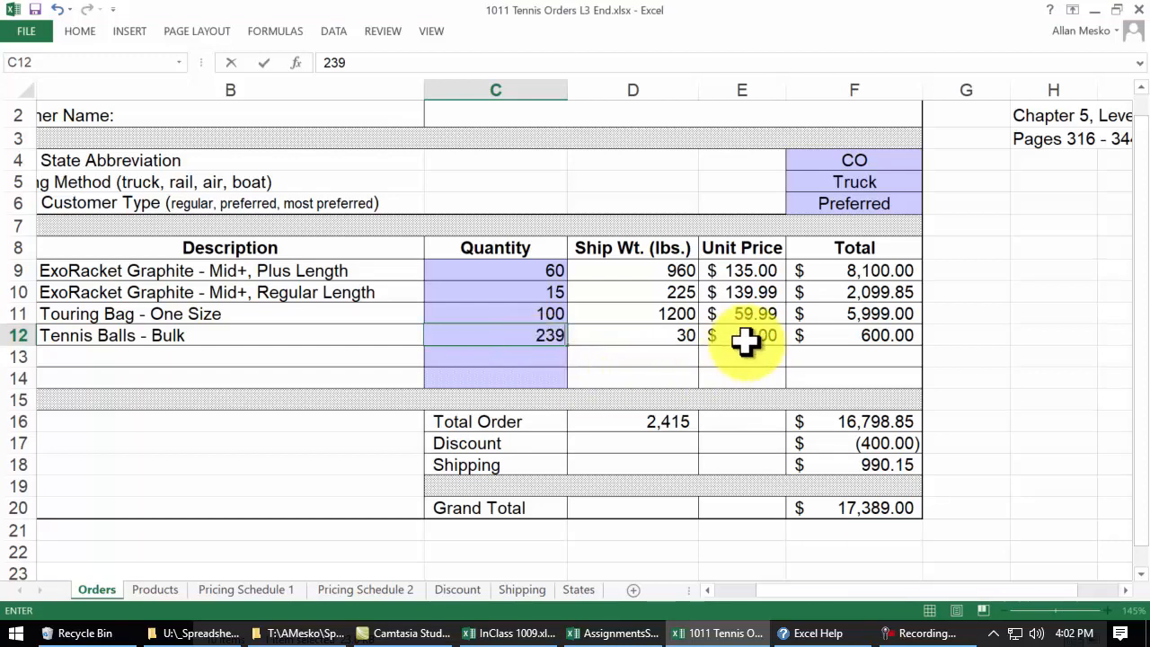
{"action": "key", "text": "Return"}
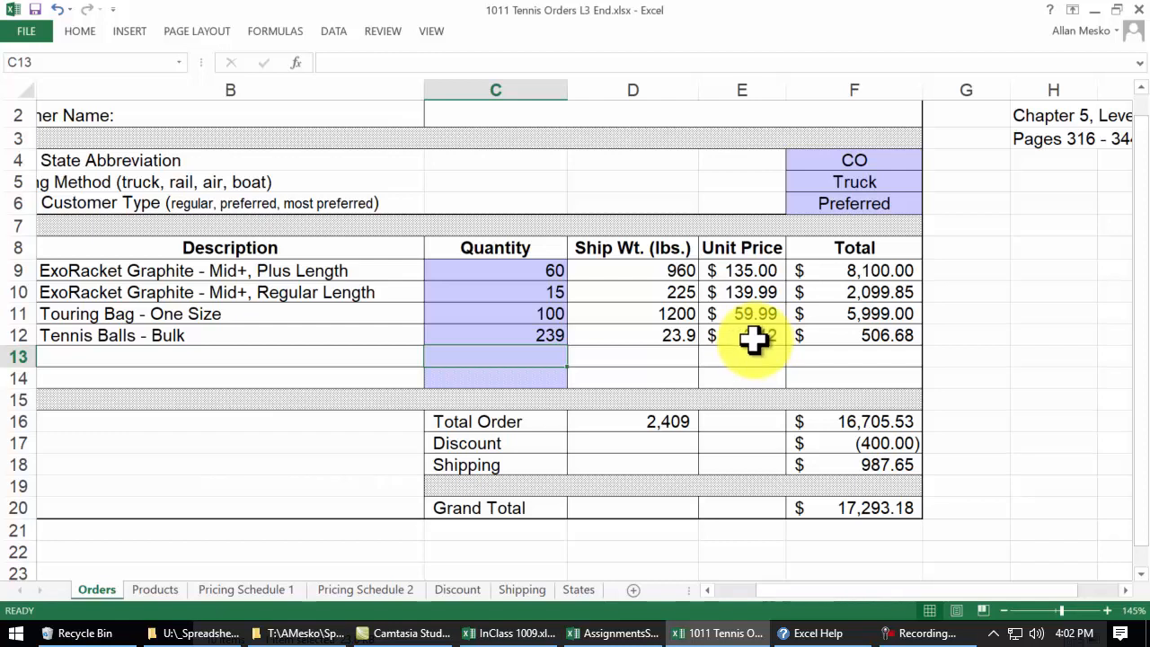
{"action": "left_click", "coordinate": [542, 335]}
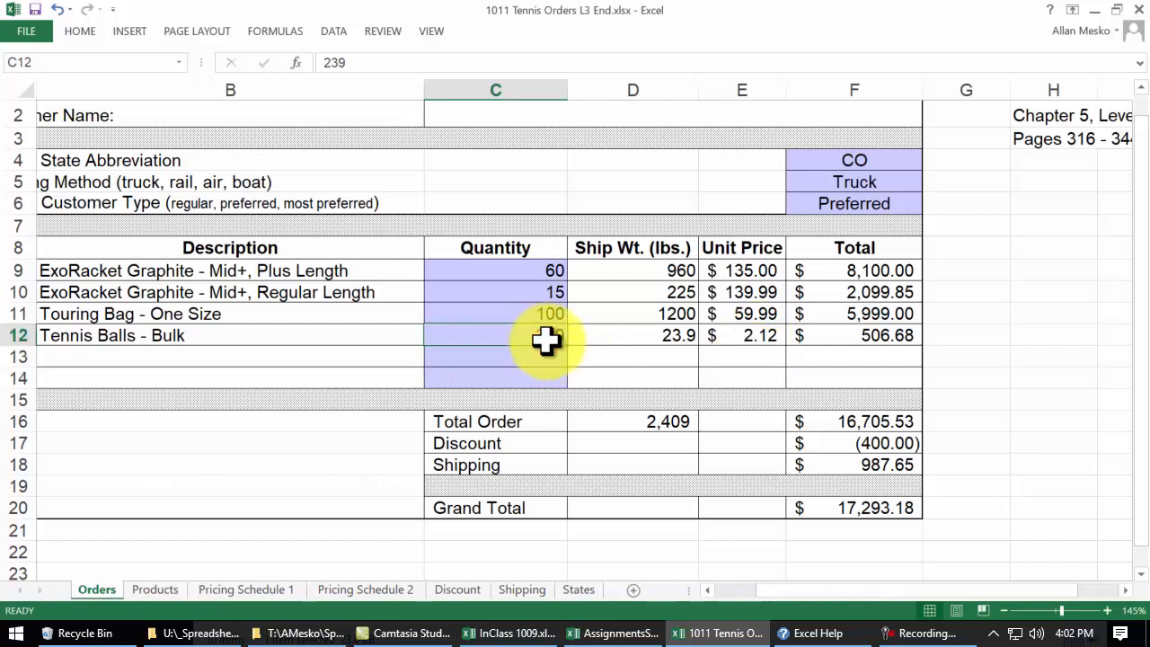
{"action": "type", "text": "115"}
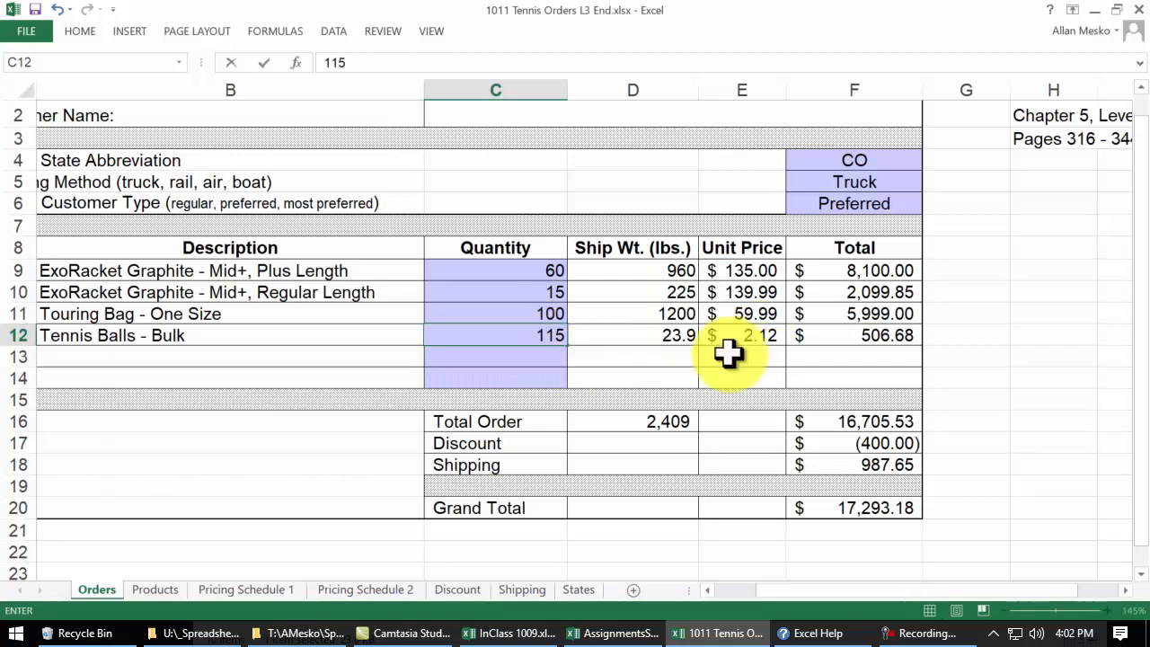
{"action": "key", "text": "Return"}
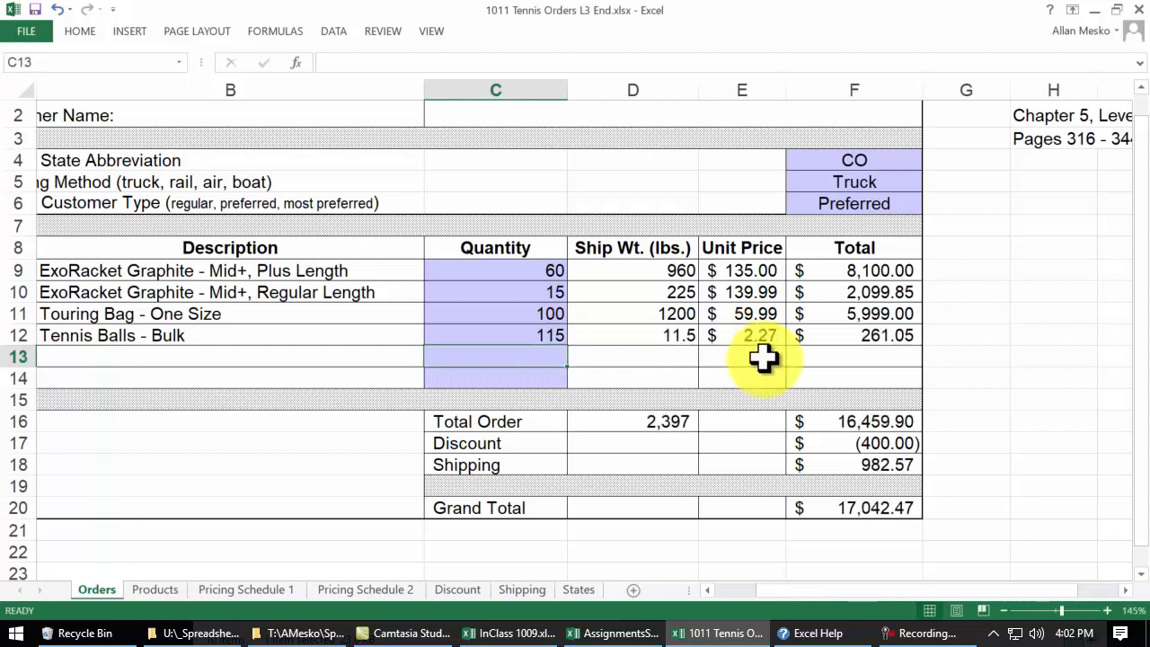
- Set the Tennis Balls - Bulk quantity in C12 to 55
{"action": "left_click", "coordinate": [546, 337]}
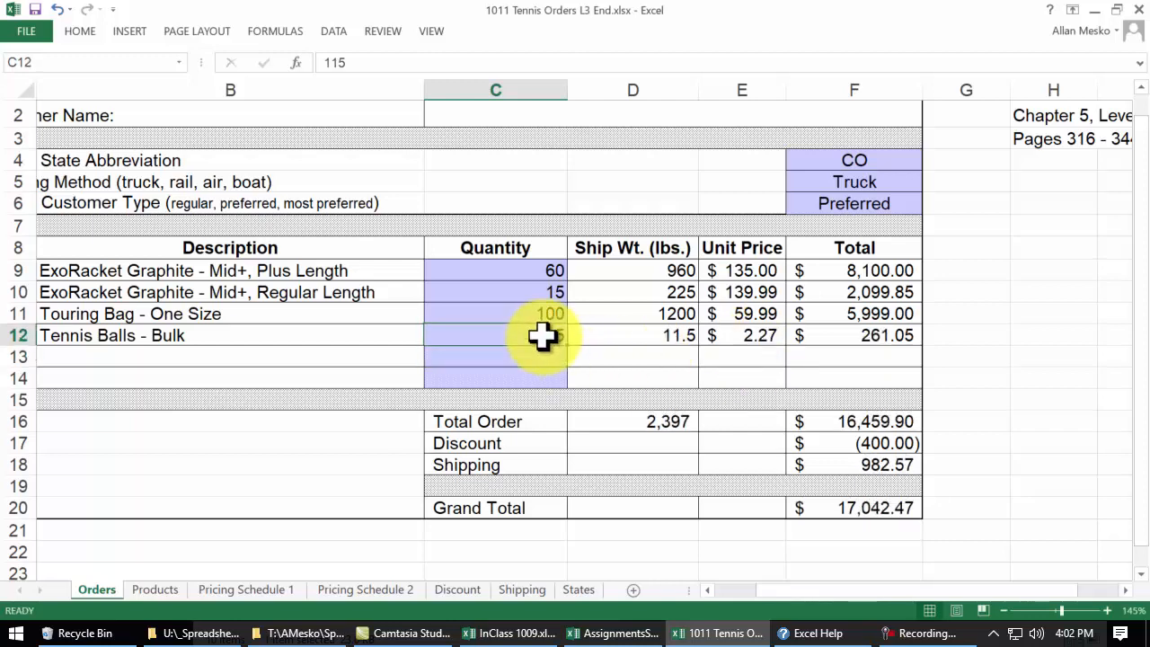
{"action": "type", "text": "55"}
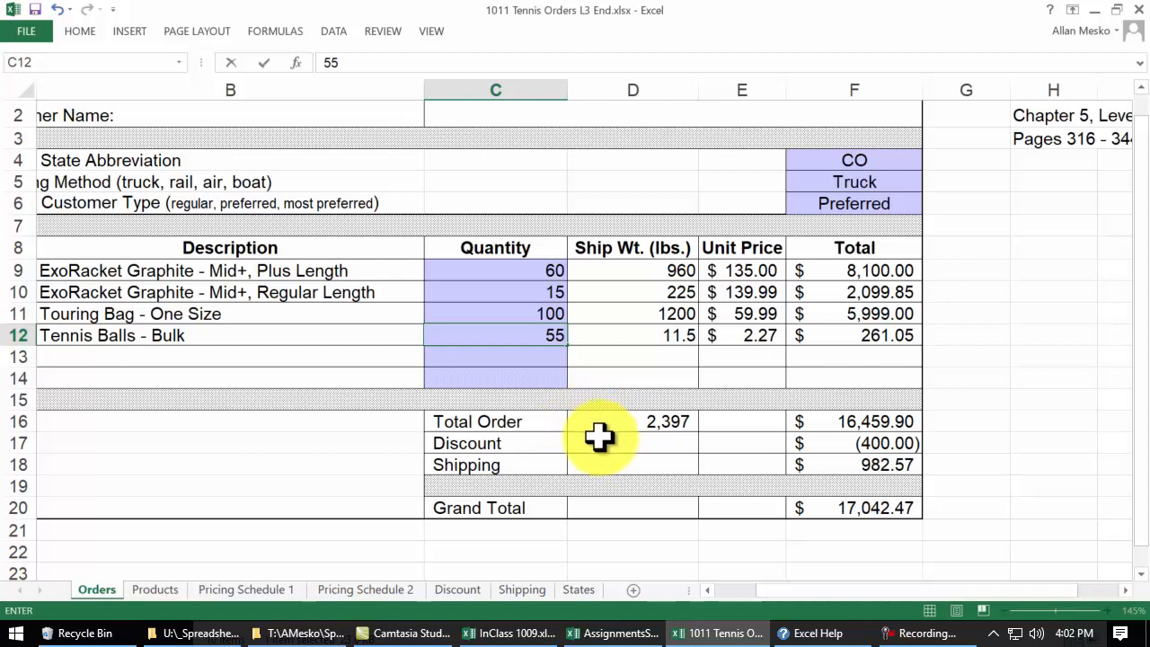
{"action": "key", "text": "Return"}
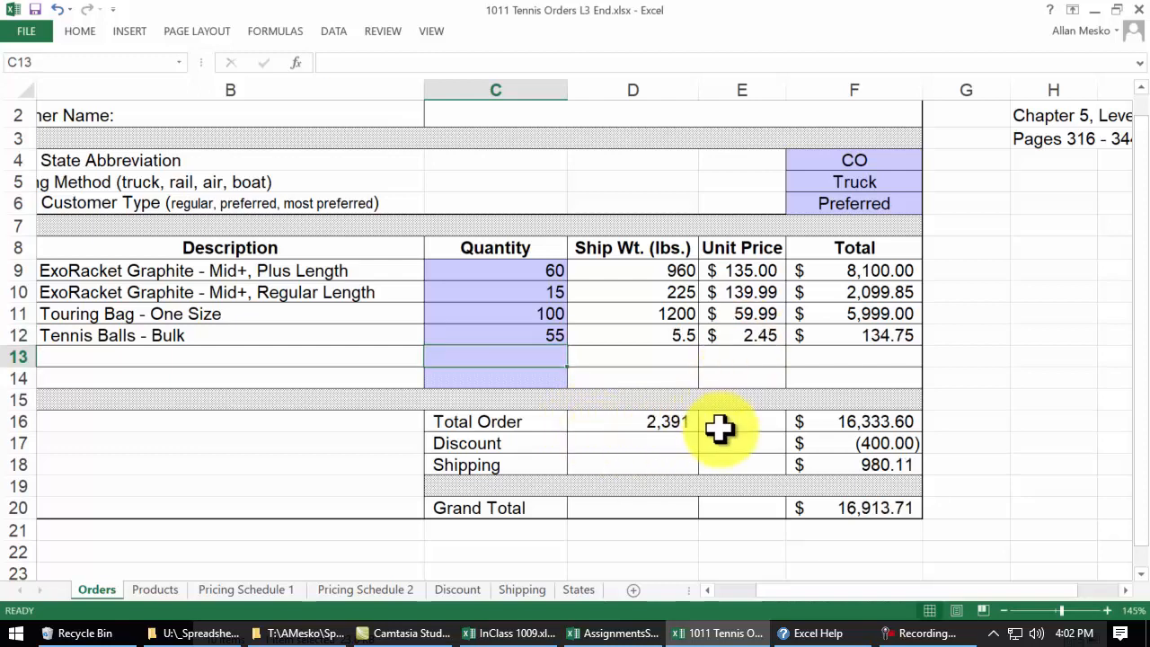
- Set the Tennis Balls - Bulk quantity in C12 to 300
{"action": "left_click", "coordinate": [539, 335]}
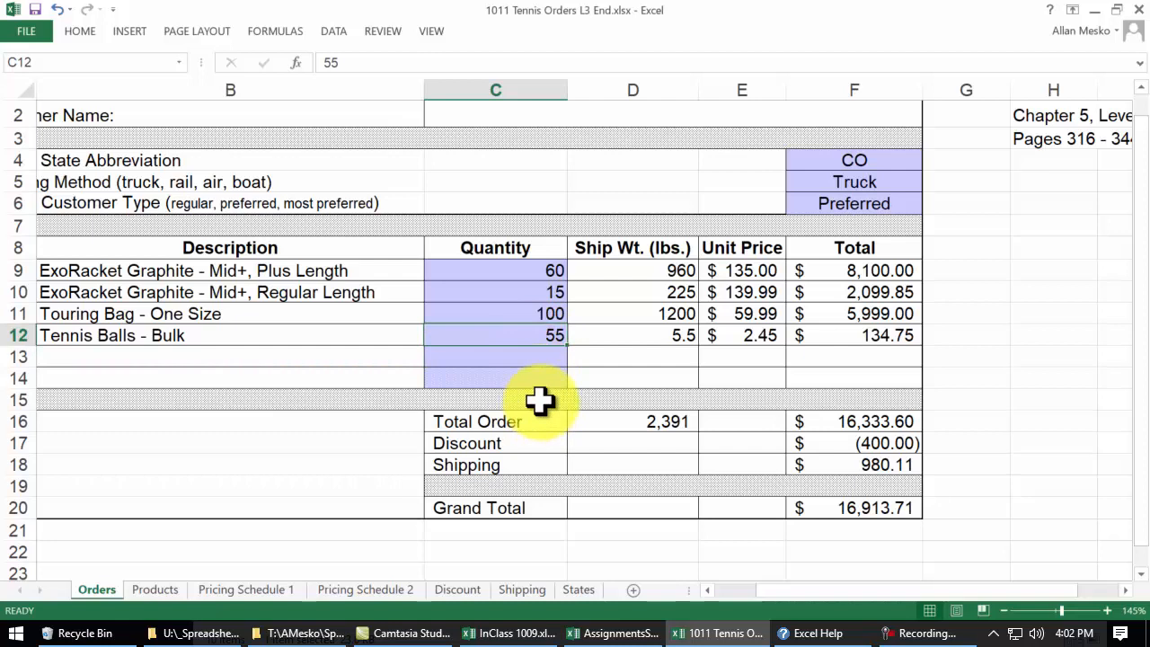
{"action": "type", "text": "300"}
{"action": "key", "text": "Return"}
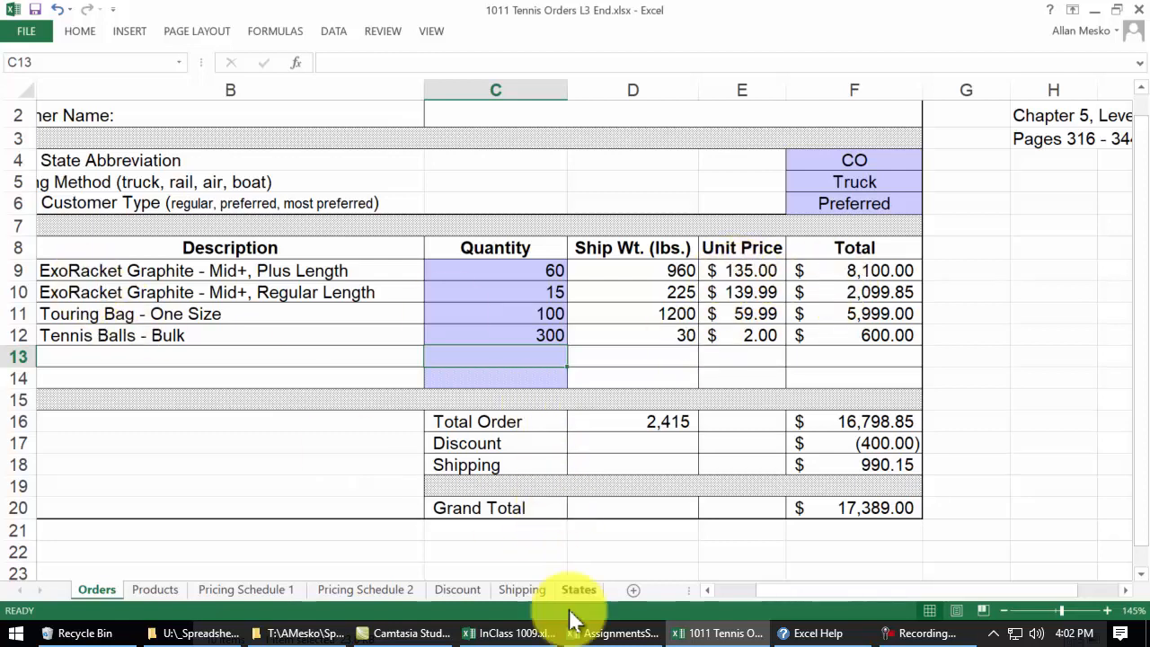
- Inspect the line total formula in F9, leave it unedited, and highlight the four item totals in F9:F12
{"action": "left_click_drag", "start_coordinate": [770, 593], "coordinate": [745, 595]}
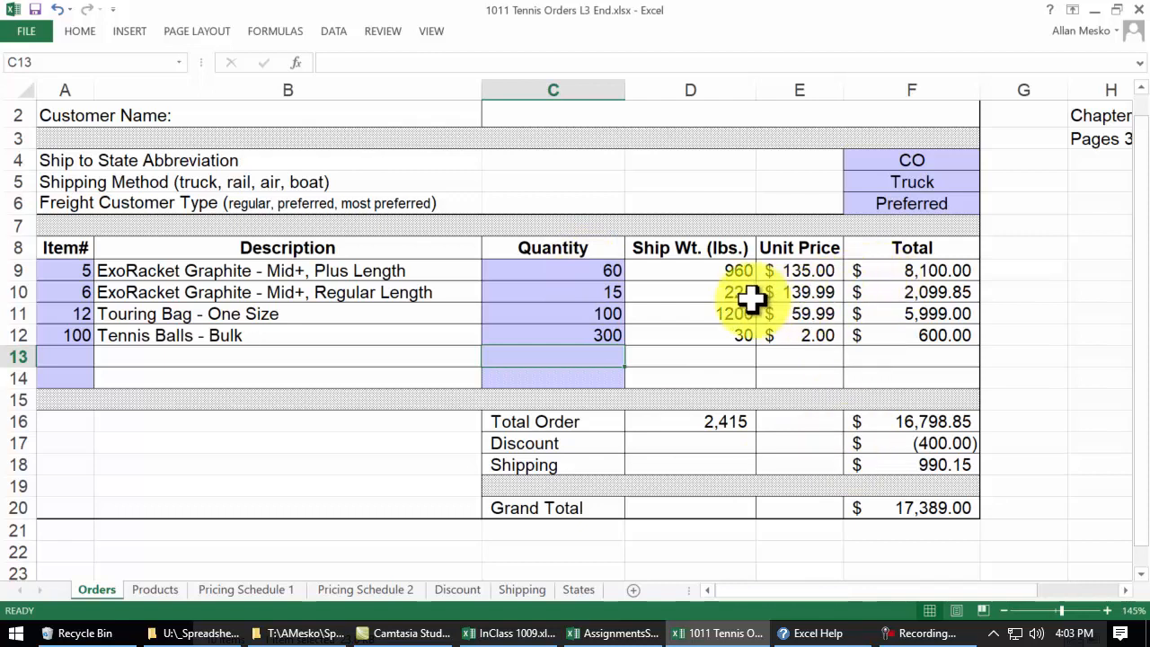
{"action": "double_click", "coordinate": [935, 269]}
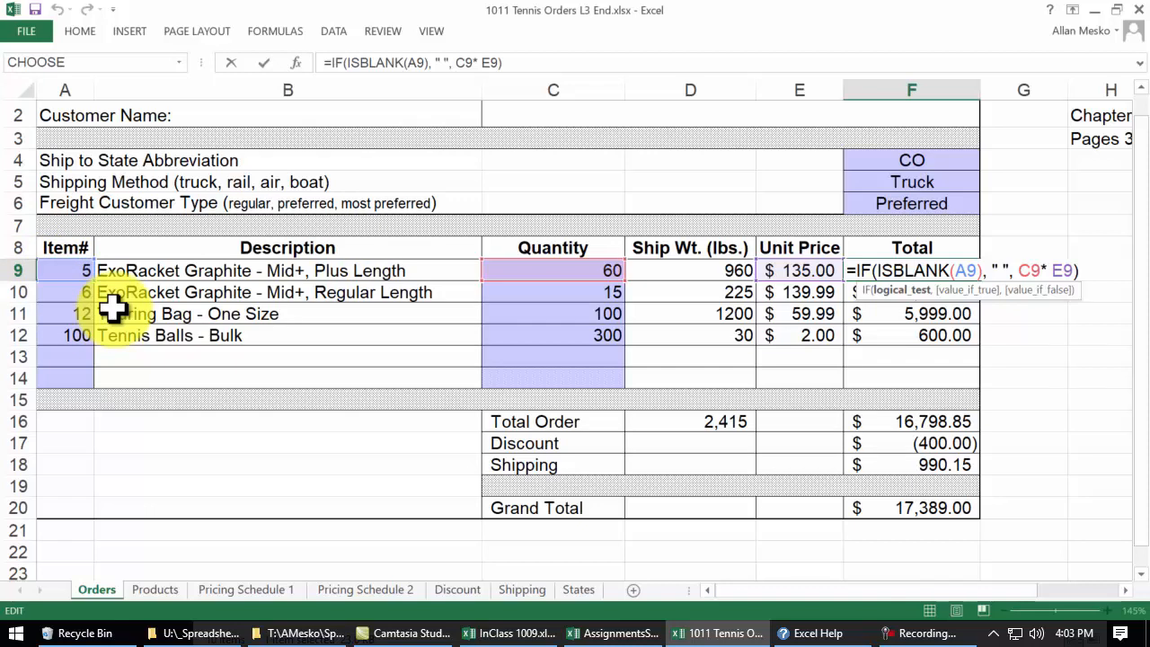
{"action": "key", "text": "Return"}
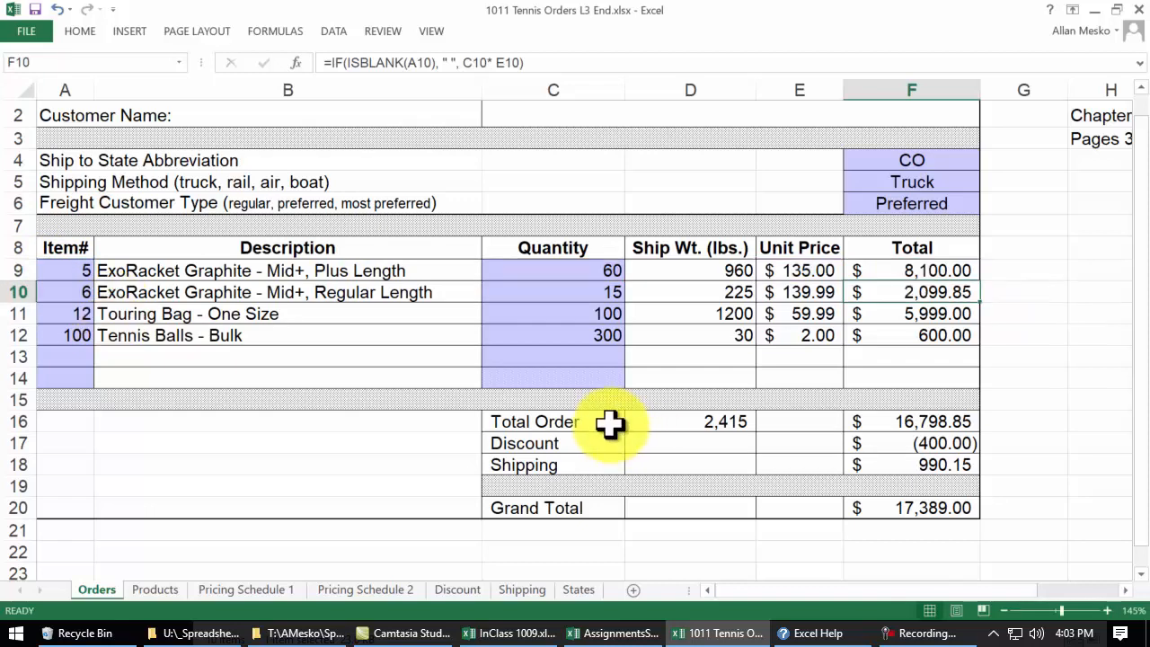
{"action": "left_click_drag", "start_coordinate": [950, 270], "coordinate": [956, 331]}
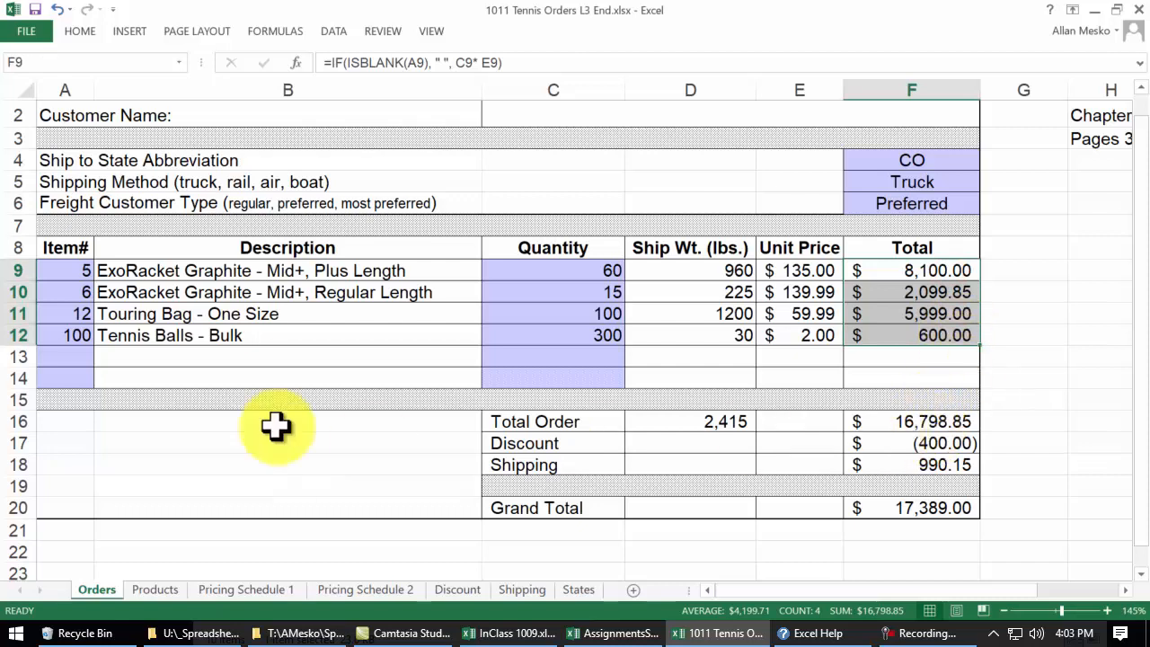
- Inspect the Total Order SUM formulas for the order value in F16 and the shipping weight in D16
{"action": "left_click", "coordinate": [890, 423]}
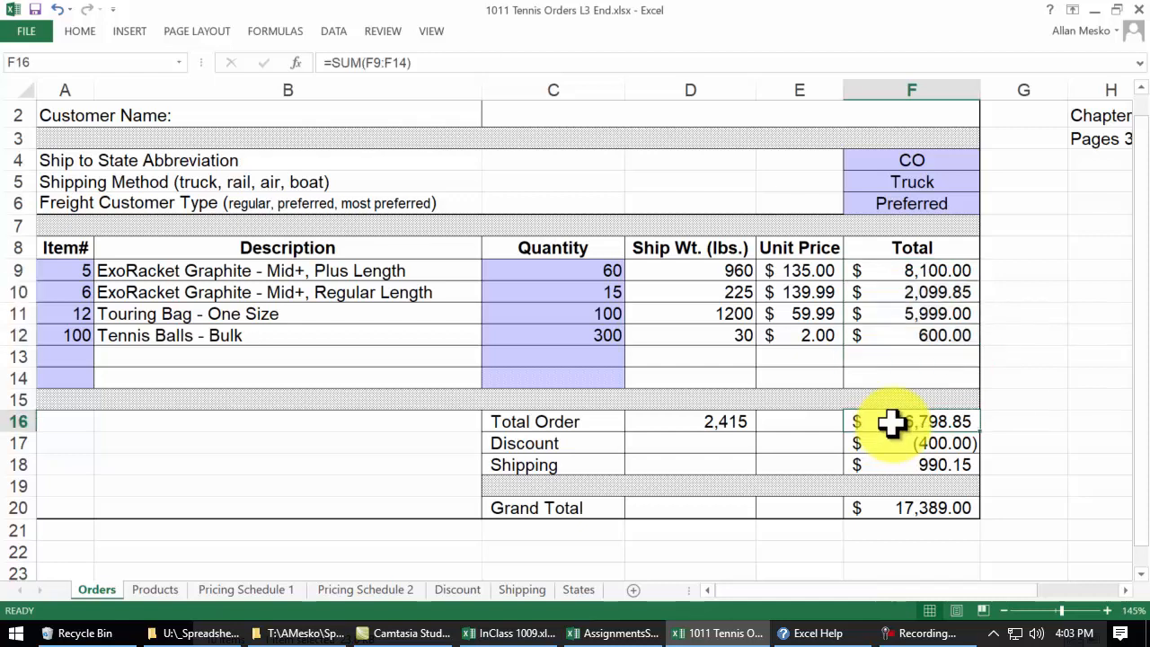
{"action": "double_click", "coordinate": [887, 423]}
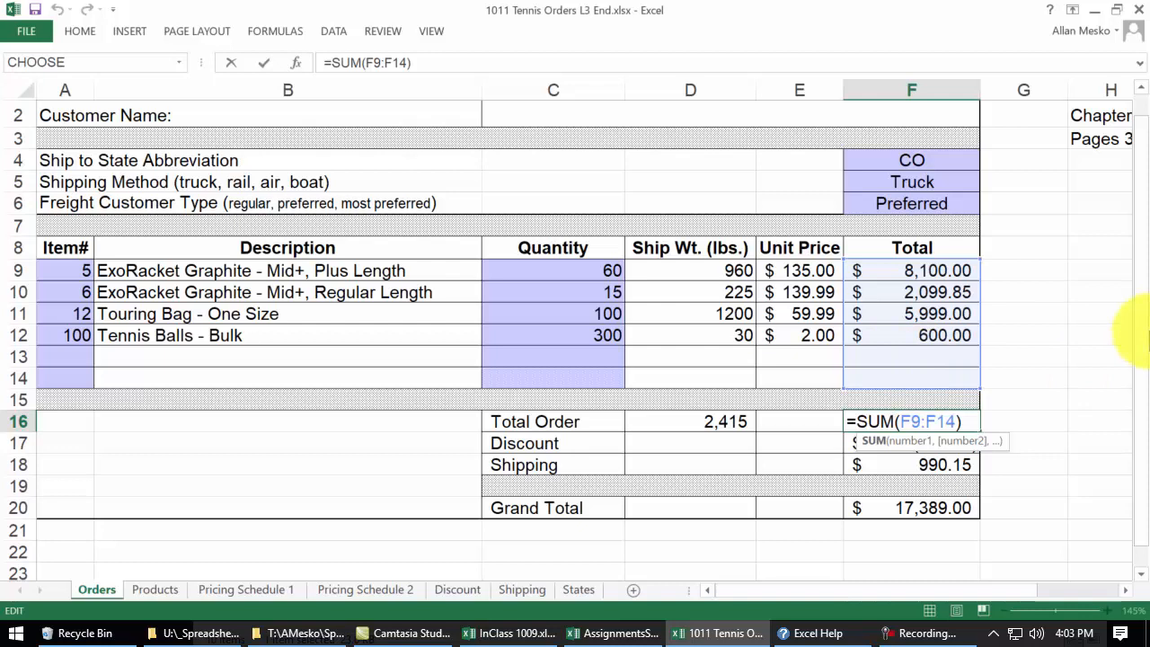
{"action": "key", "text": "Return"}
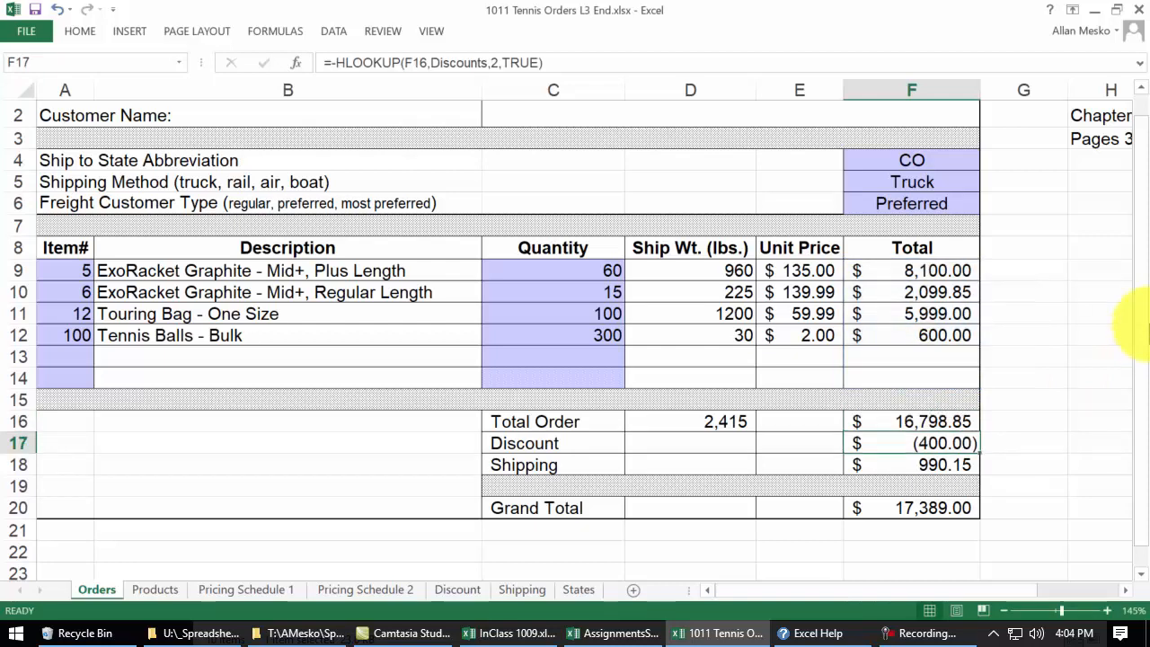
{"action": "left_click", "coordinate": [700, 425]}
{"action": "double_click", "coordinate": [698, 423]}
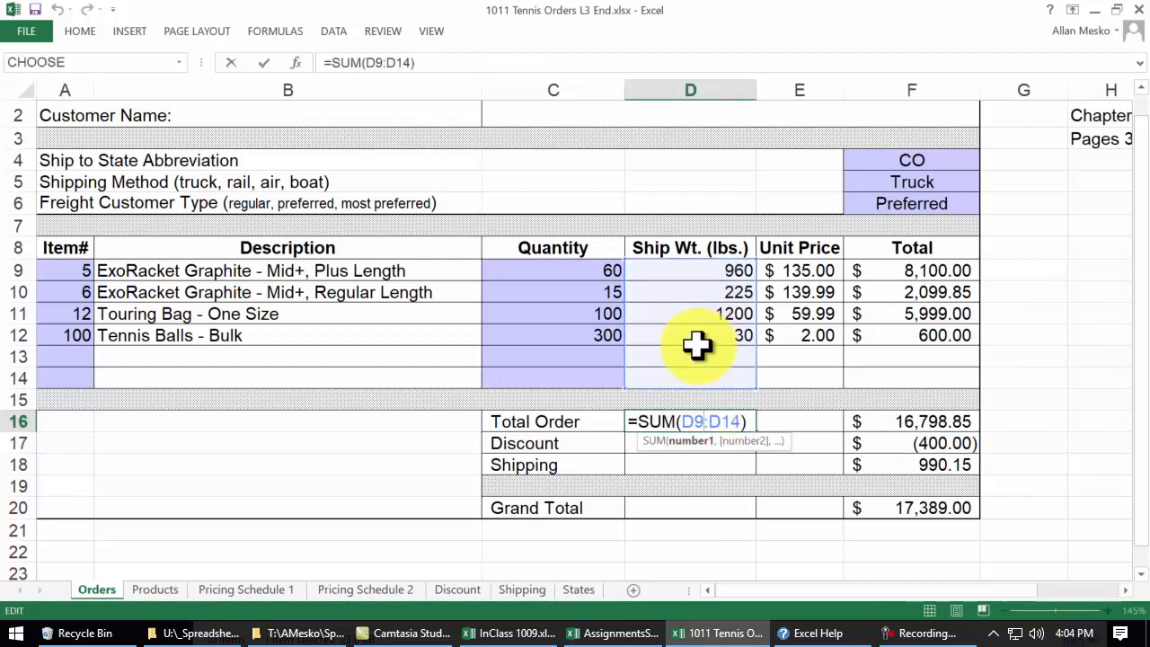
{"action": "key", "text": "Return"}
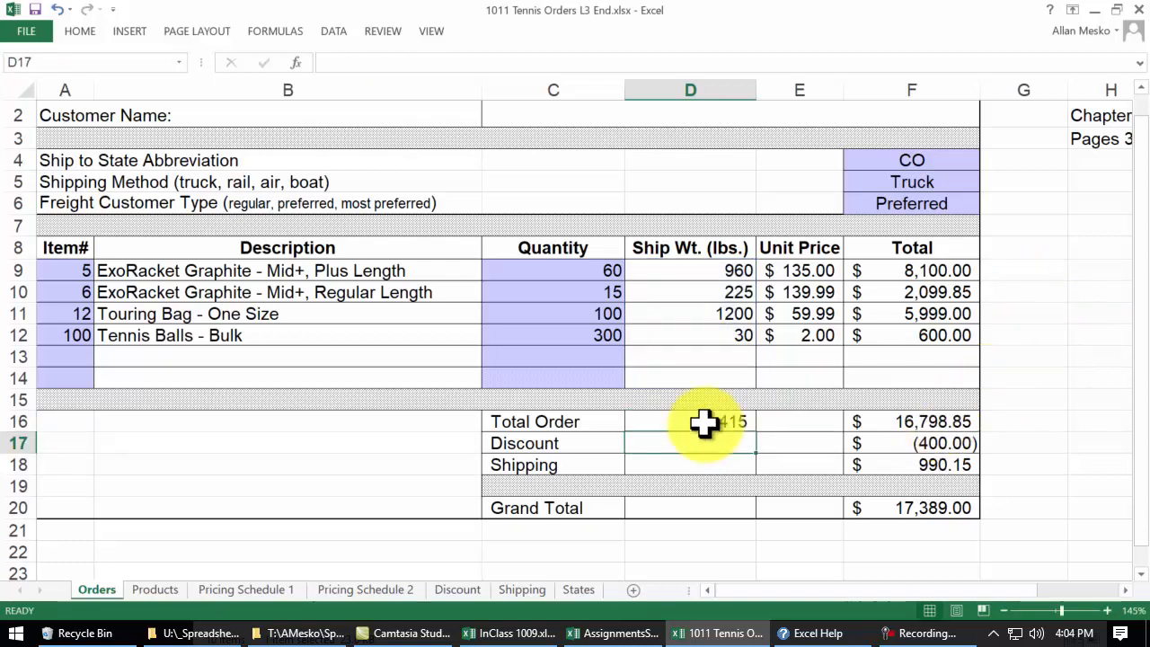
- Select the Discount formula in F17, and examine the order value thresholds and their discounts on the Discount sheet
{"action": "scroll", "coordinate": [799, 431], "scroll_direction": "down", "scroll_amount": 1}
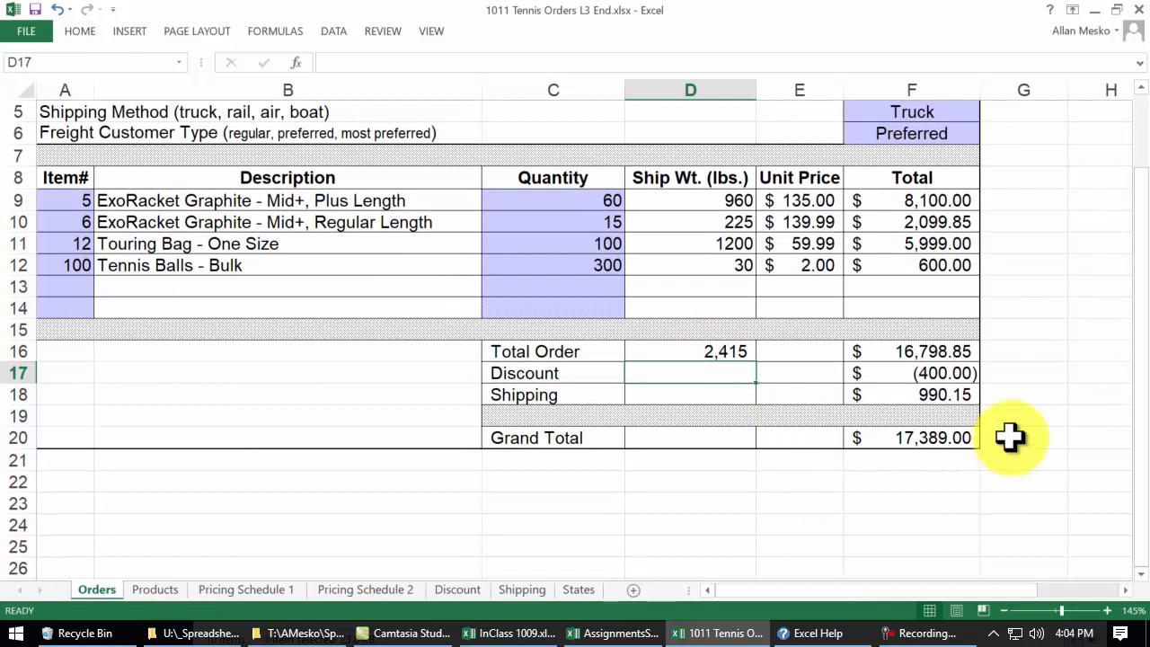
{"action": "left_click", "coordinate": [933, 372]}
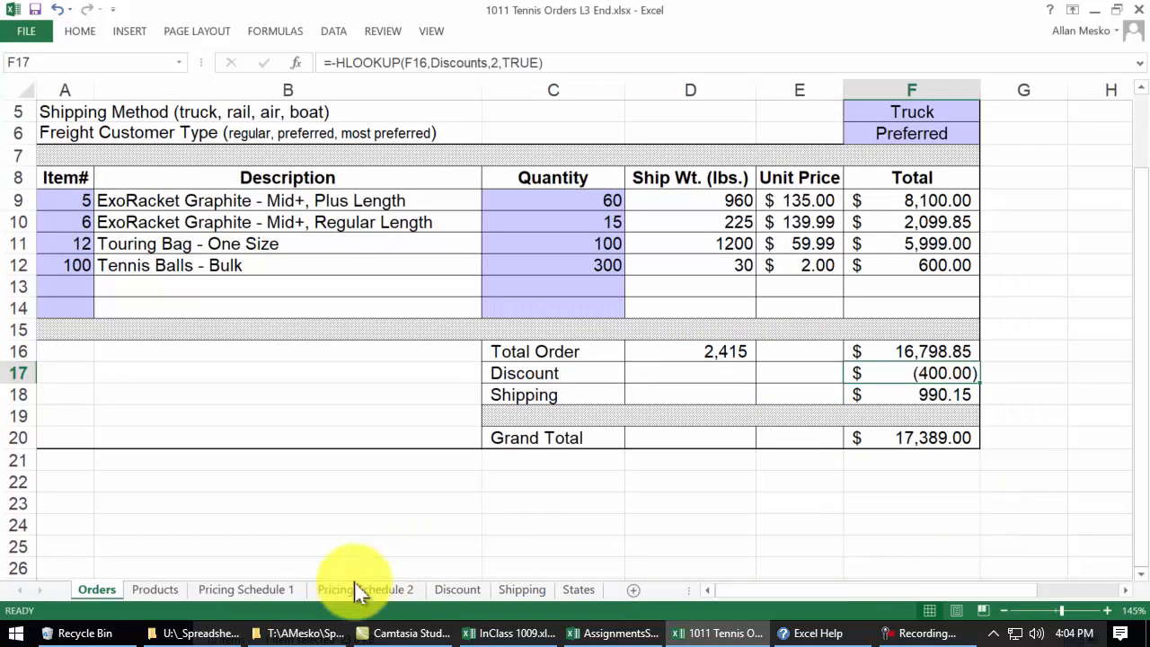
{"action": "left_click", "coordinate": [456, 593]}
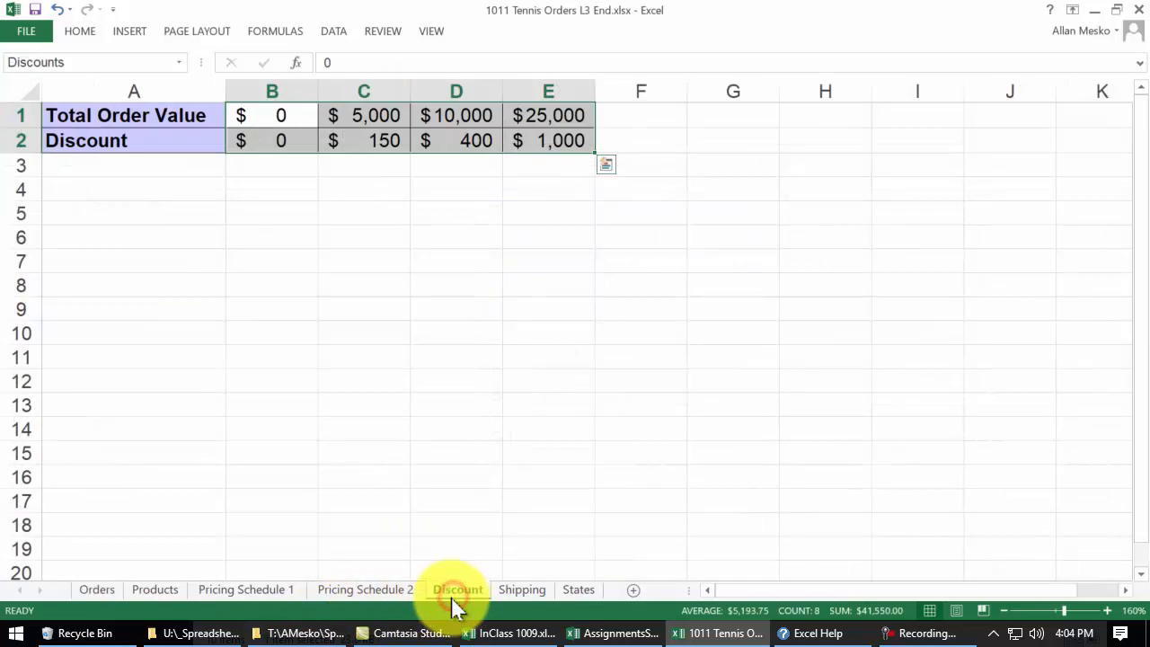
{"action": "left_click", "coordinate": [375, 116]}
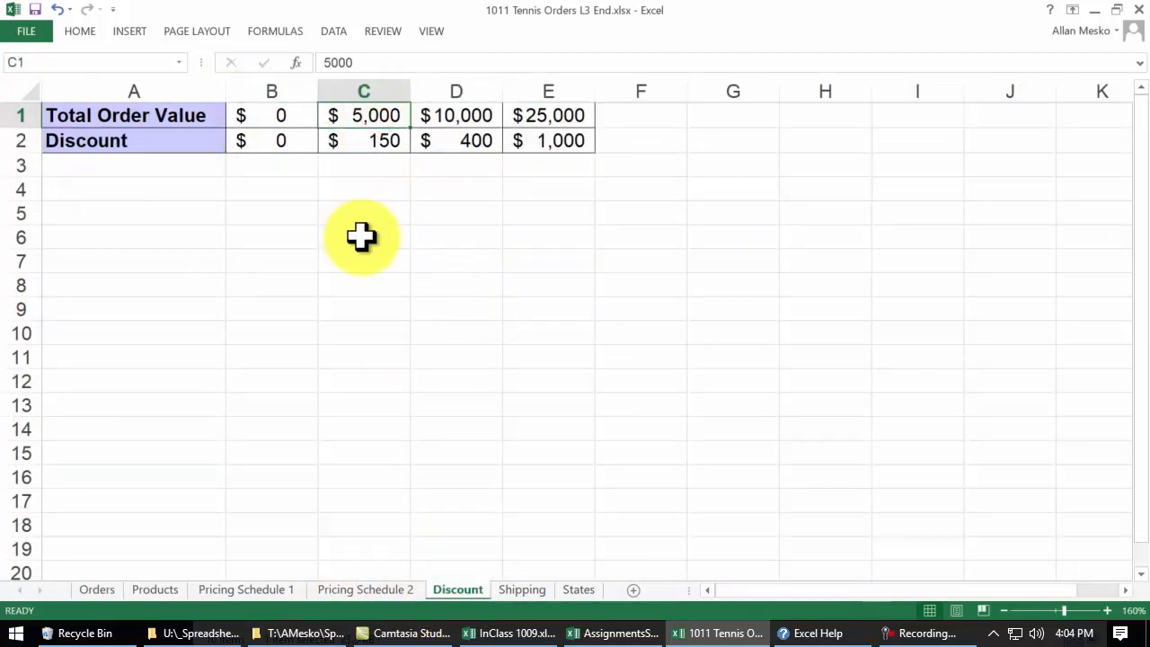
{"action": "left_click", "coordinate": [391, 142]}
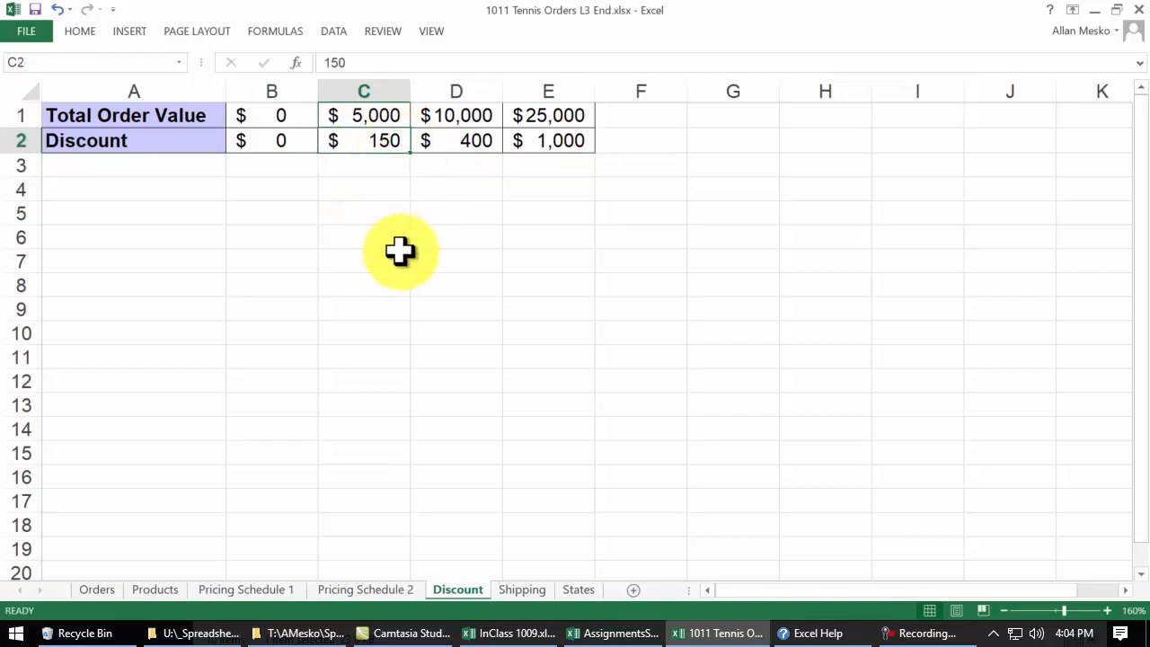
{"action": "left_click", "coordinate": [462, 117]}
{"action": "left_click", "coordinate": [471, 147]}
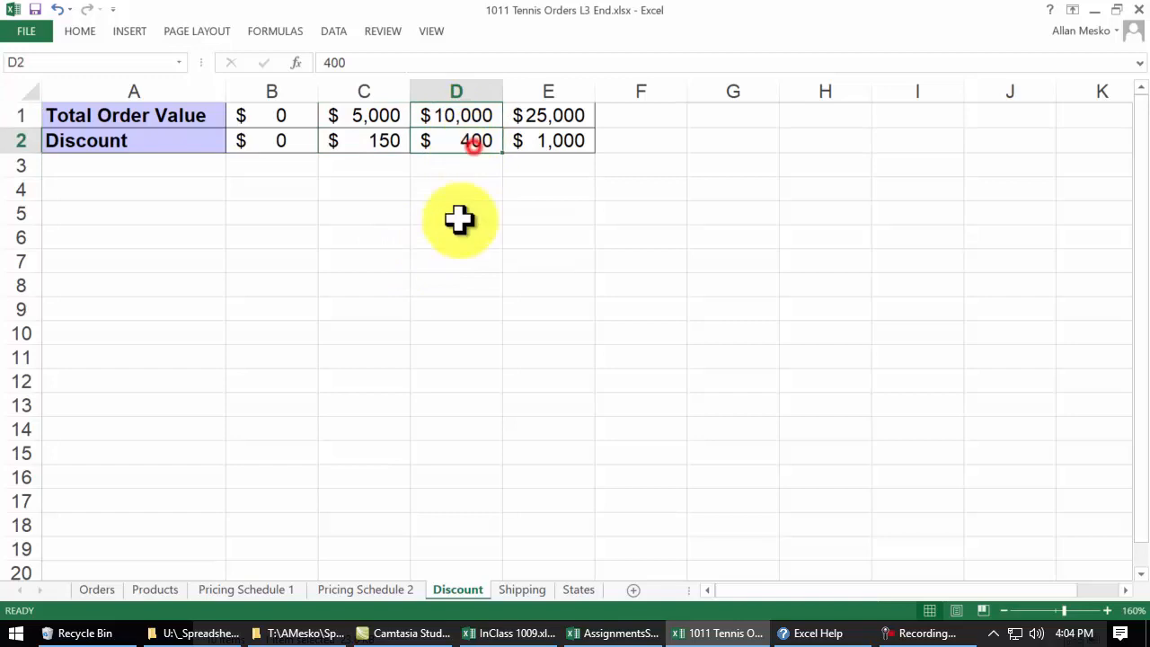
{"action": "left_click", "coordinate": [554, 117]}
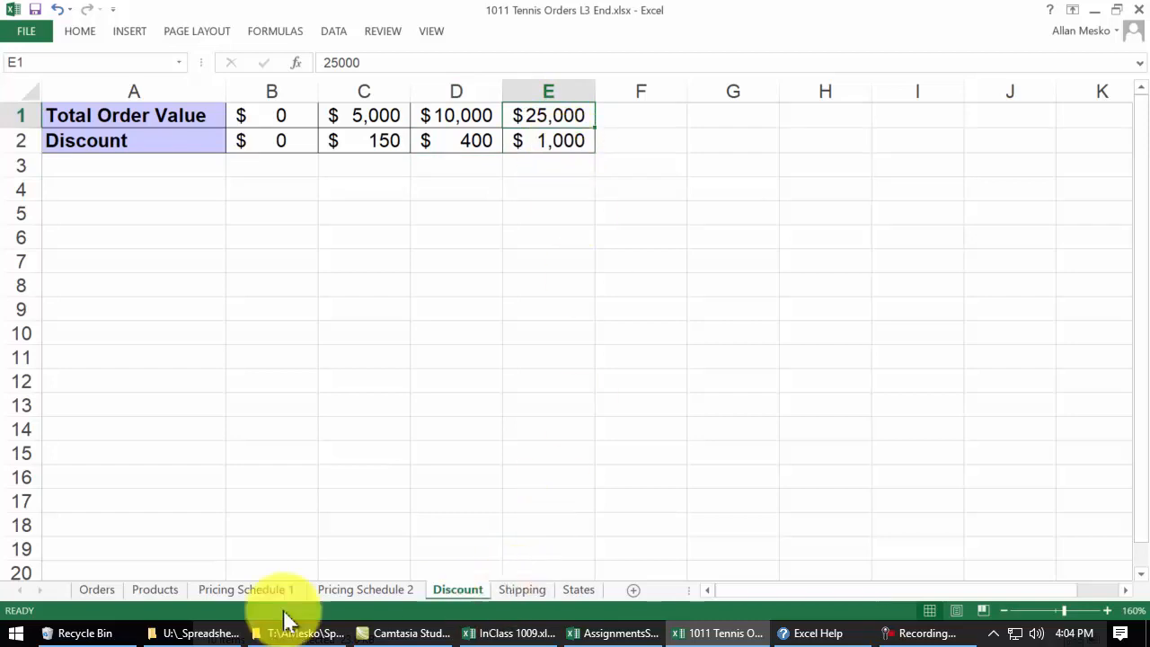
- Compare the Orders sheet's discount with the Discount sheet's table, and inspect the HLOOKUP arguments in F17
{"action": "left_click", "coordinate": [97, 591]}
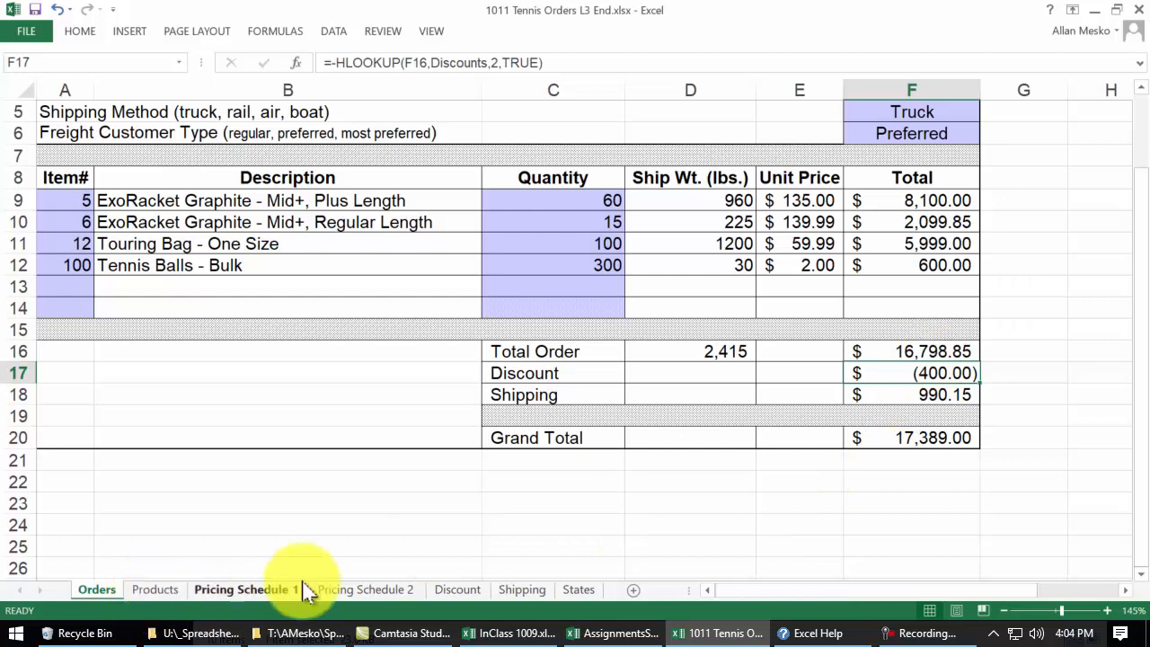
{"action": "left_click", "coordinate": [457, 590]}
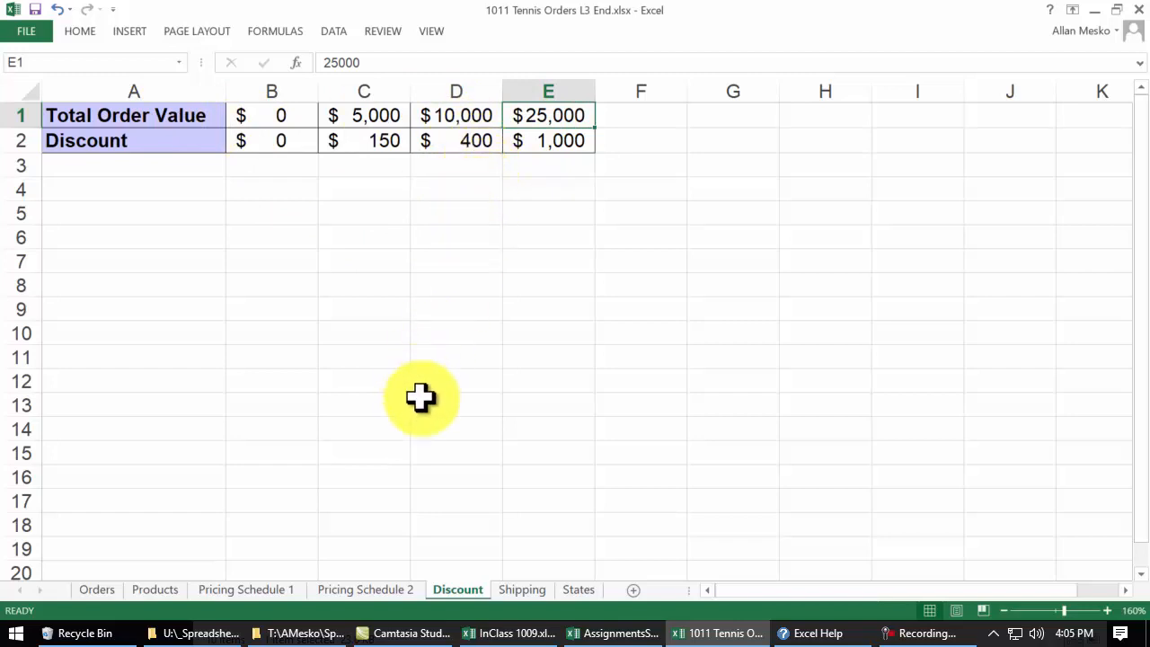
{"action": "left_click", "coordinate": [97, 593]}
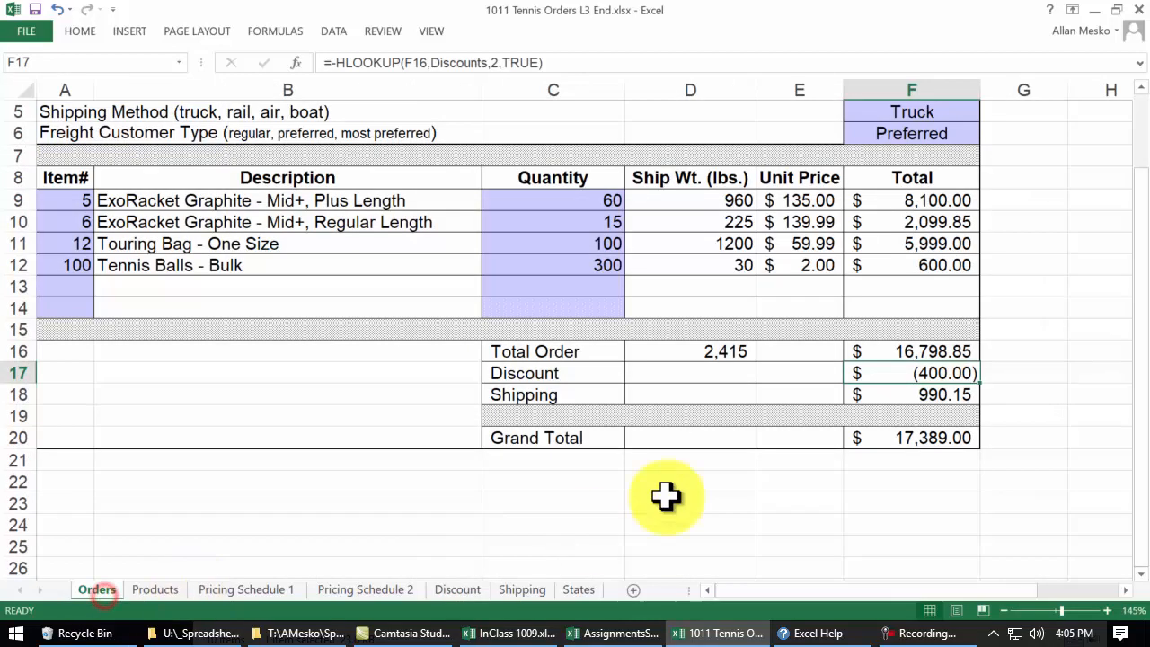
{"action": "double_click", "coordinate": [918, 373]}
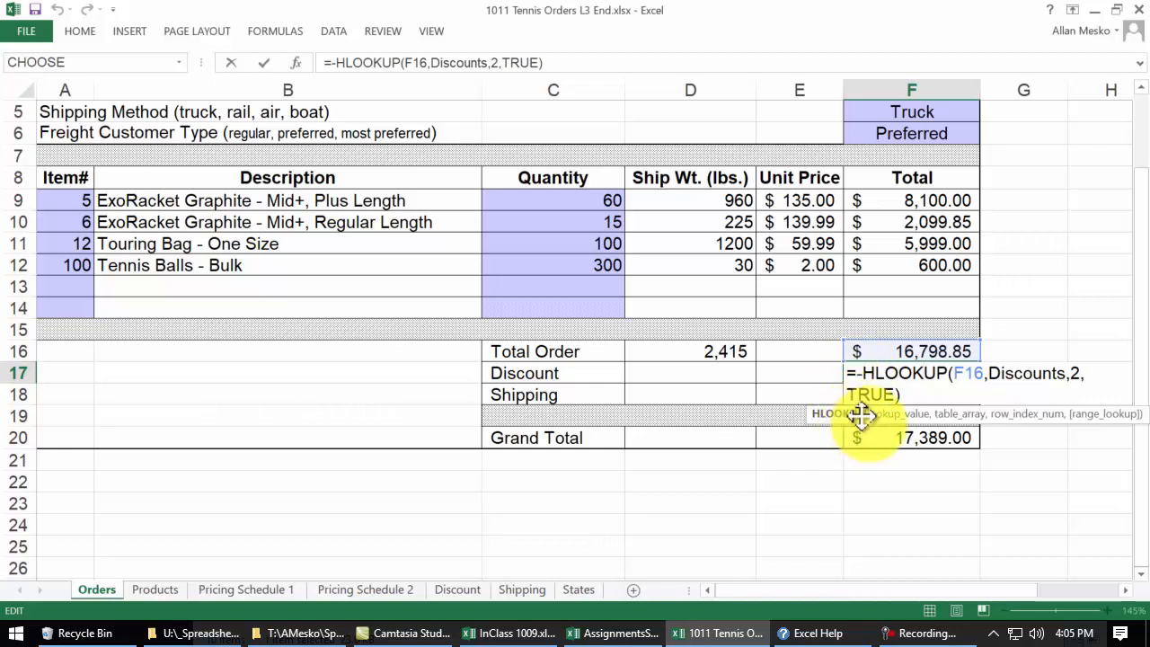
{"action": "key", "text": "Return"}
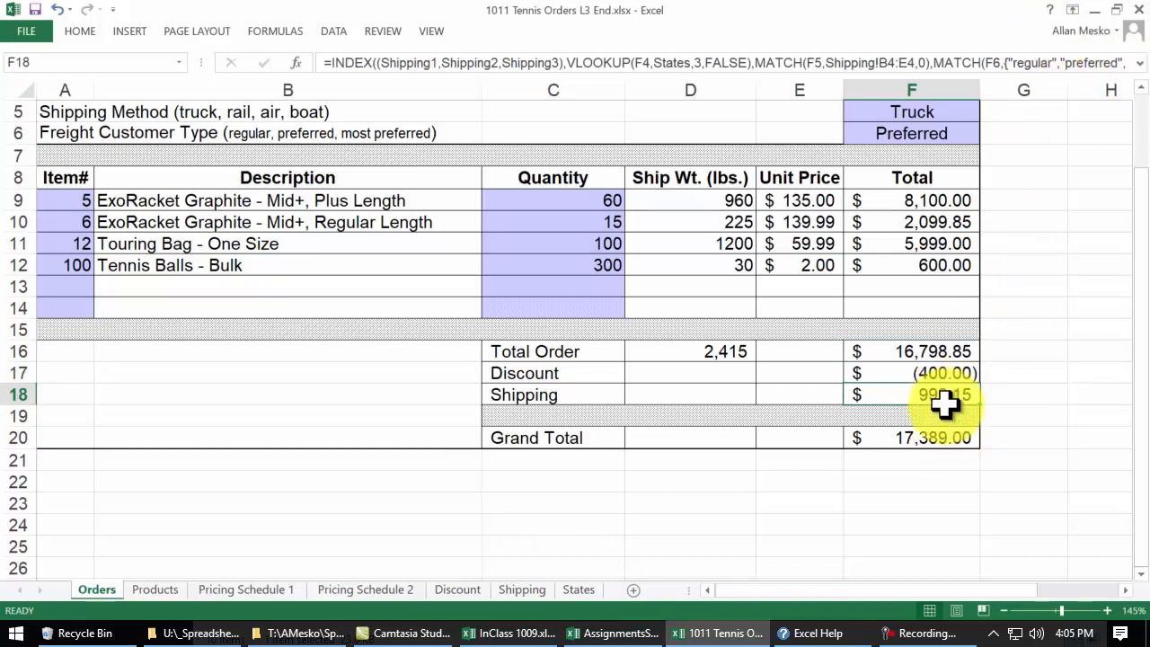
- Review the shipping method in F5, the freight customer type options in row 6, and the chosen type in F6
{"action": "scroll", "coordinate": [945, 404], "scroll_direction": "up", "scroll_amount": 1}
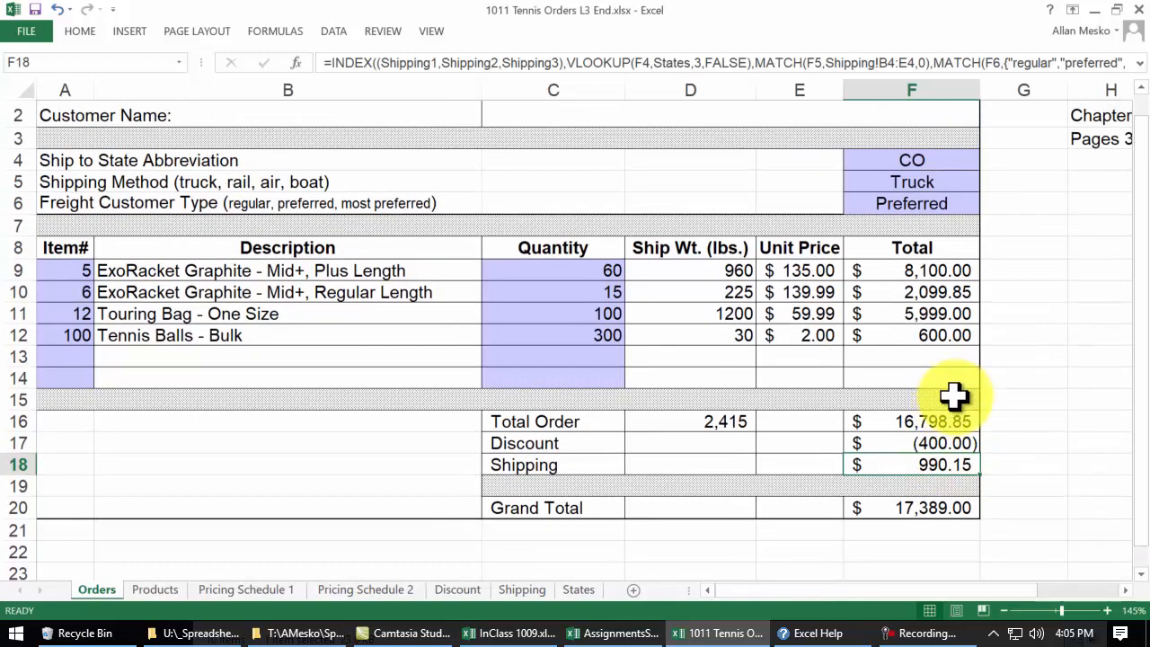
{"action": "left_click", "coordinate": [938, 181]}
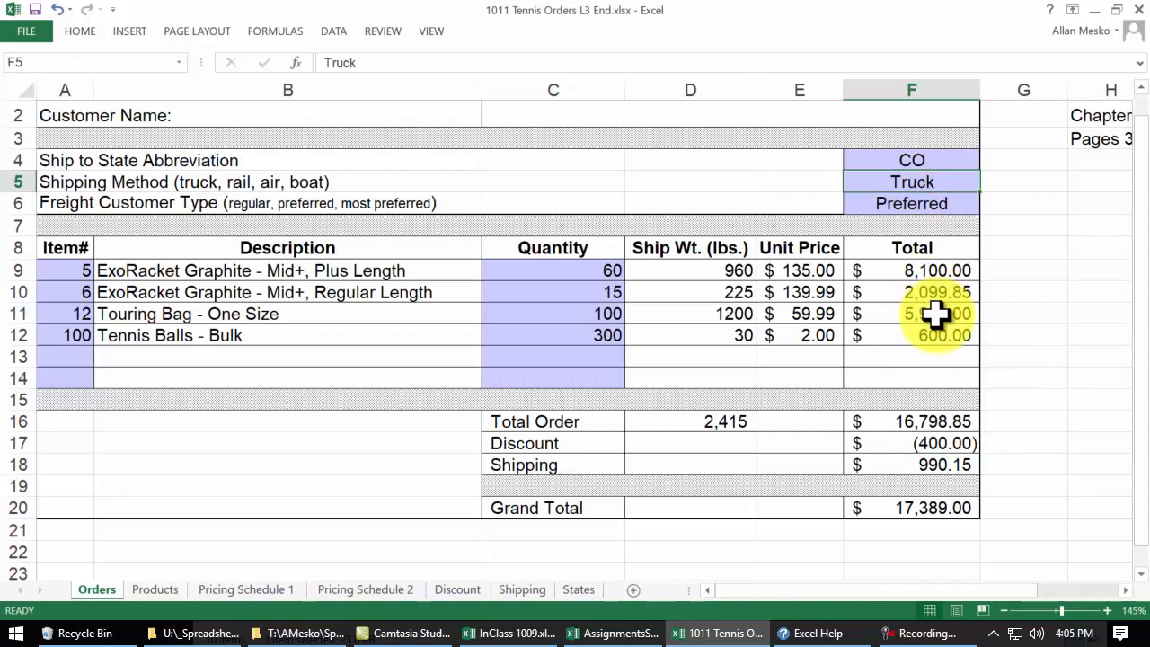
{"action": "left_click", "coordinate": [370, 203]}
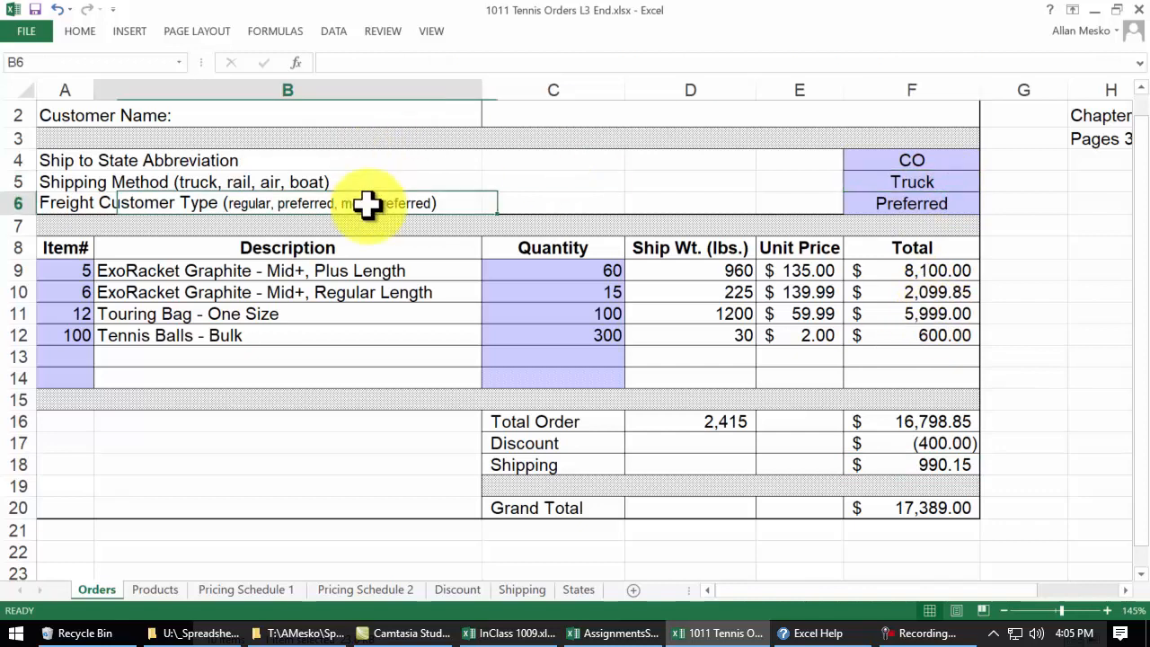
{"action": "left_click", "coordinate": [951, 203]}
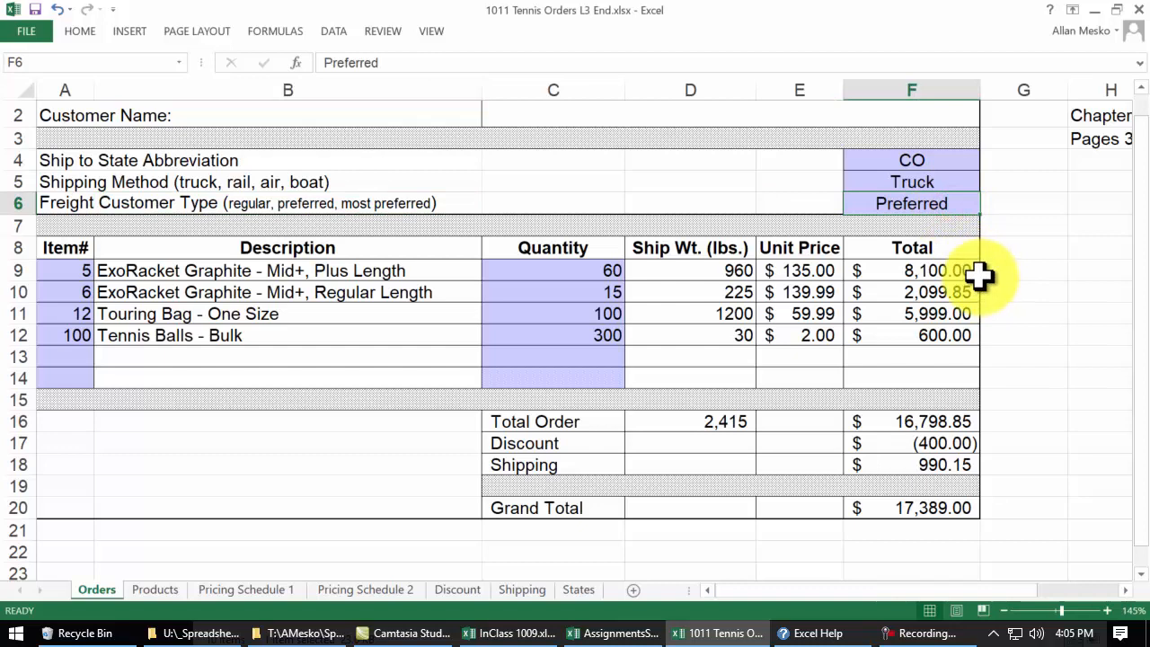
- On the Shipping sheet, examine regions 1 to 5 and the shipping method headings B4:E4 of the Standard table
{"action": "left_click", "coordinate": [525, 590]}
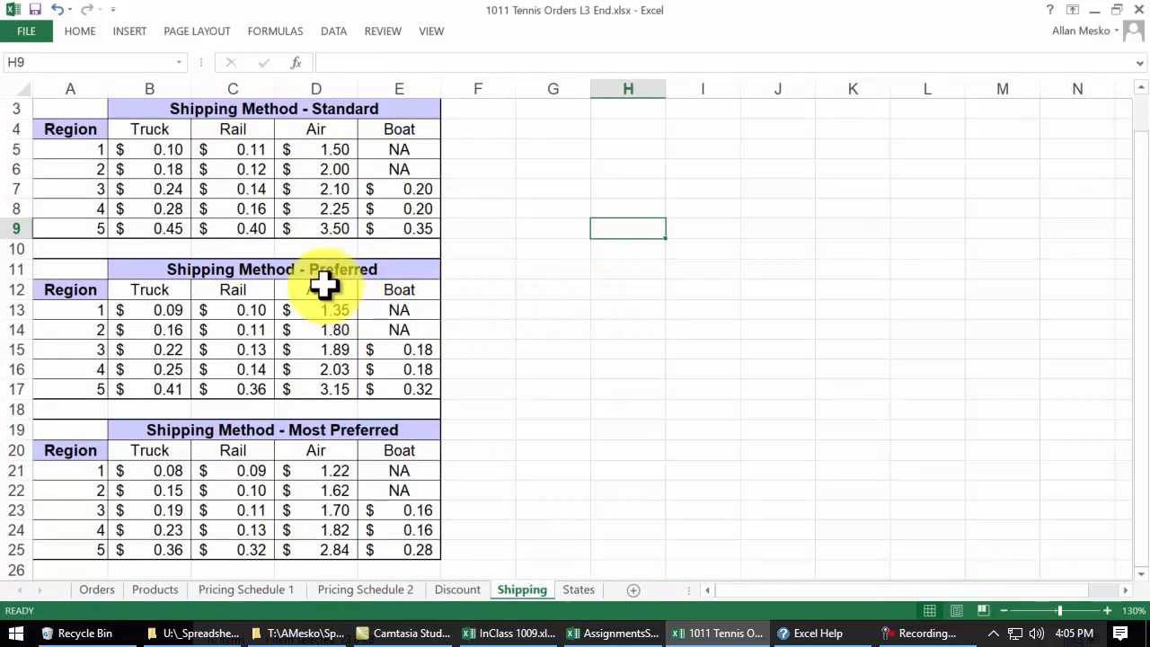
{"action": "left_click", "coordinate": [80, 152]}
{"action": "left_click", "coordinate": [82, 171]}
{"action": "left_click", "coordinate": [86, 190]}
{"action": "left_click", "coordinate": [89, 210]}
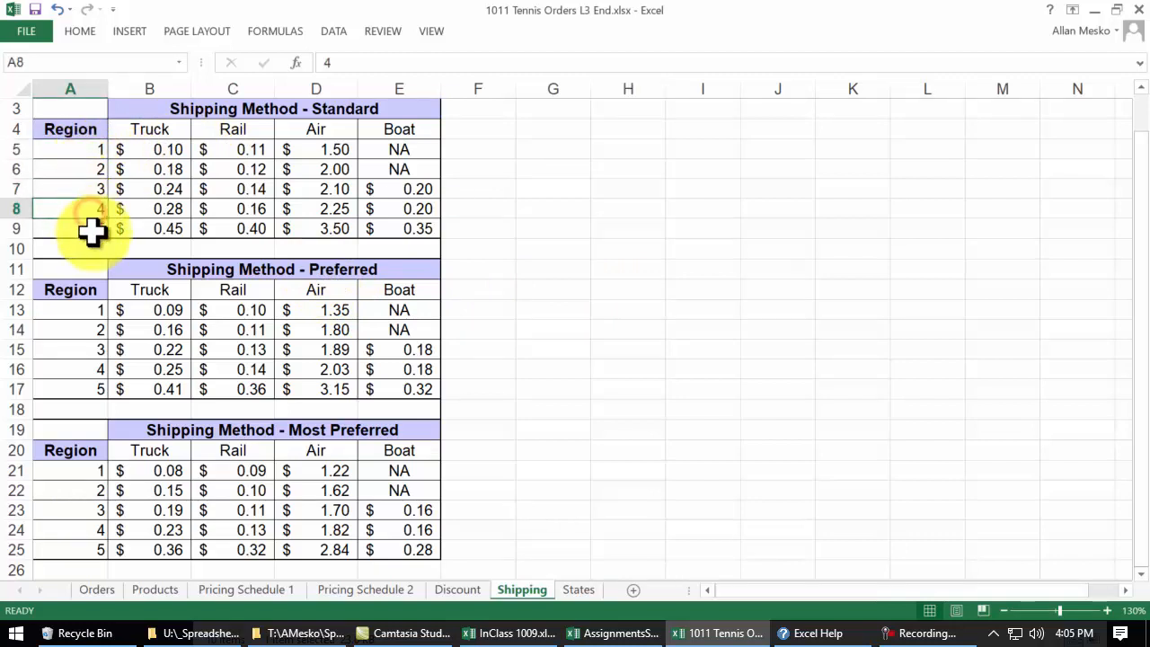
{"action": "left_click", "coordinate": [94, 231]}
{"action": "left_click_drag", "start_coordinate": [165, 131], "coordinate": [382, 127]}
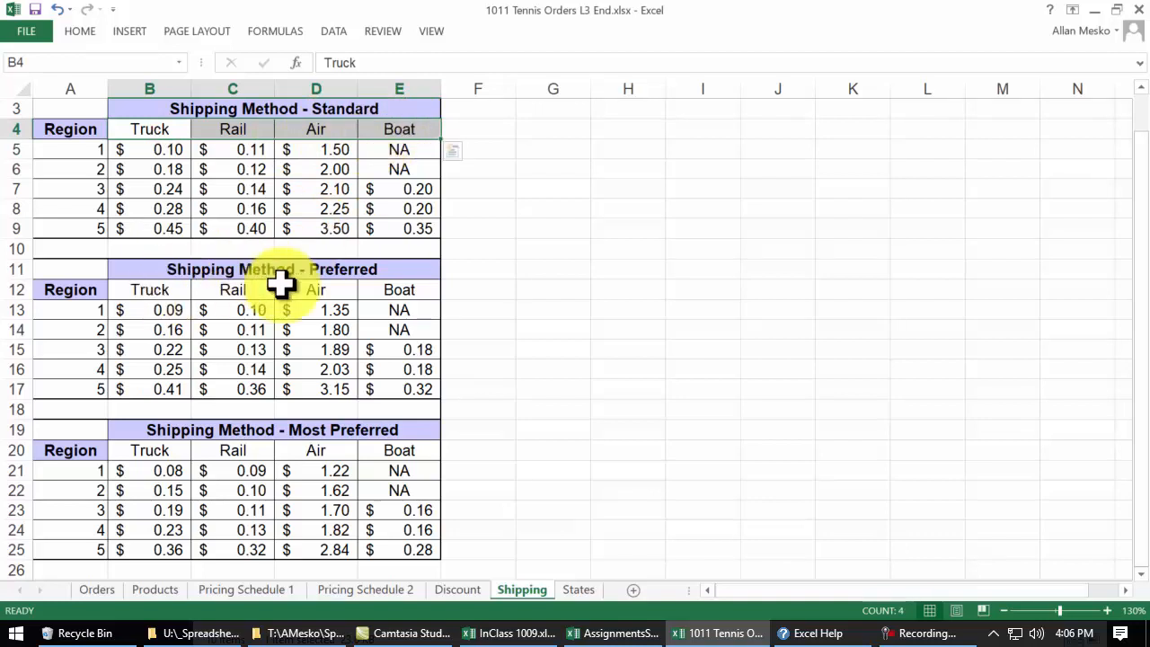
- Compare the region 5 truck rates in the Standard, Preferred and Most Preferred tables
{"action": "left_click", "coordinate": [167, 231]}
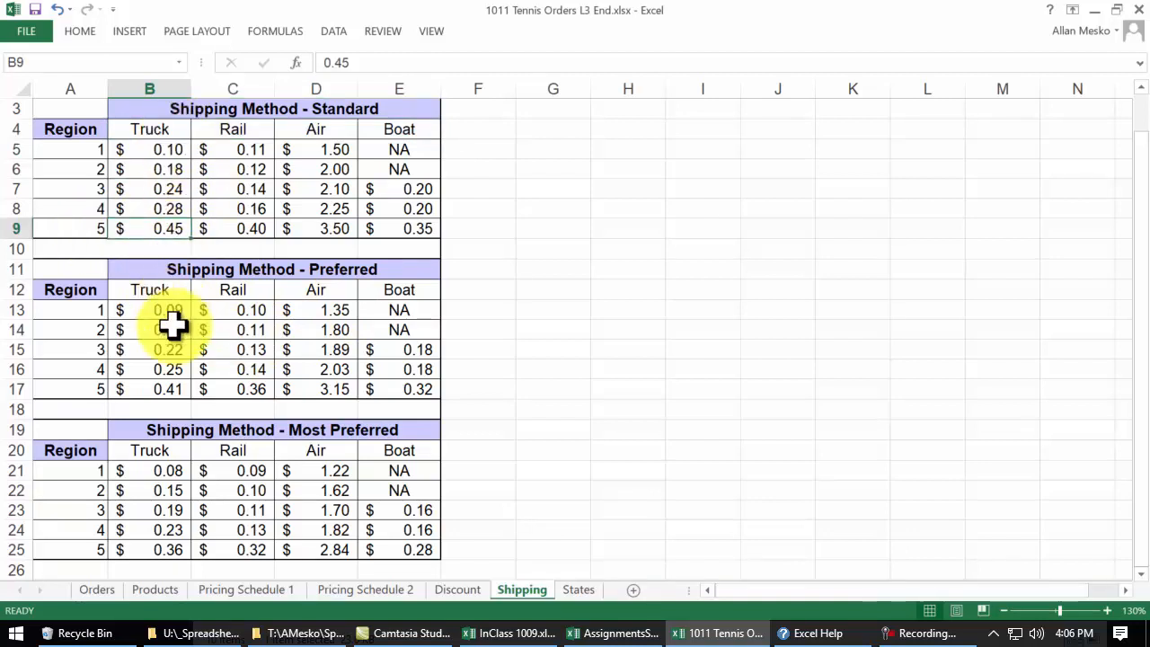
{"action": "left_click", "coordinate": [168, 391]}
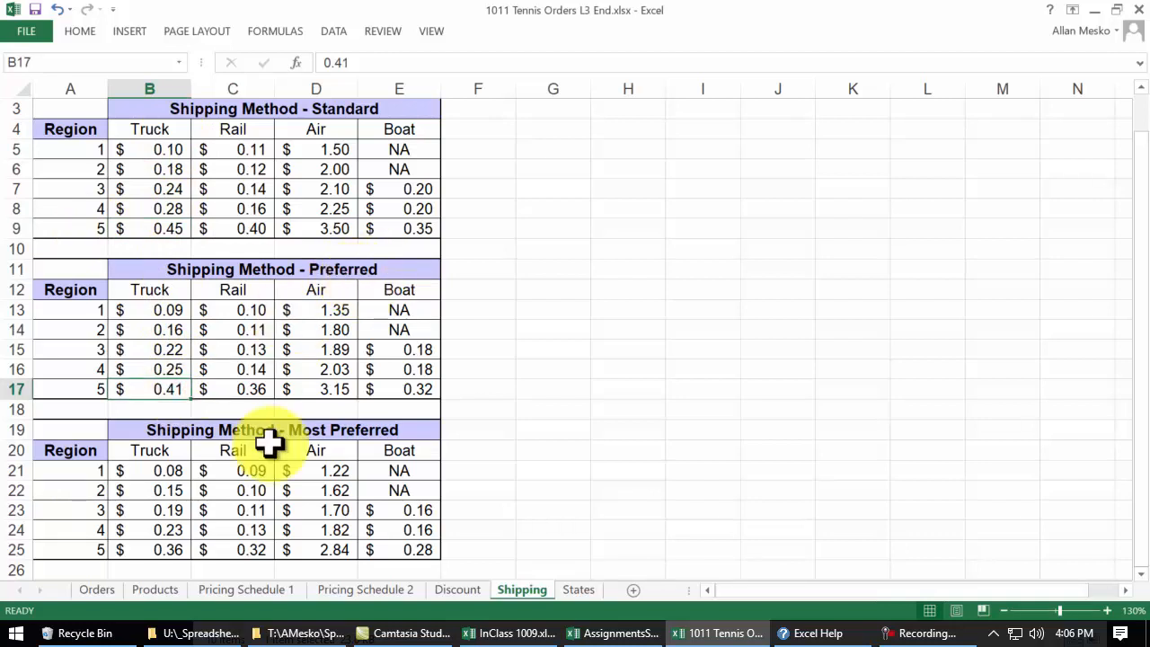
{"action": "left_click", "coordinate": [169, 549]}
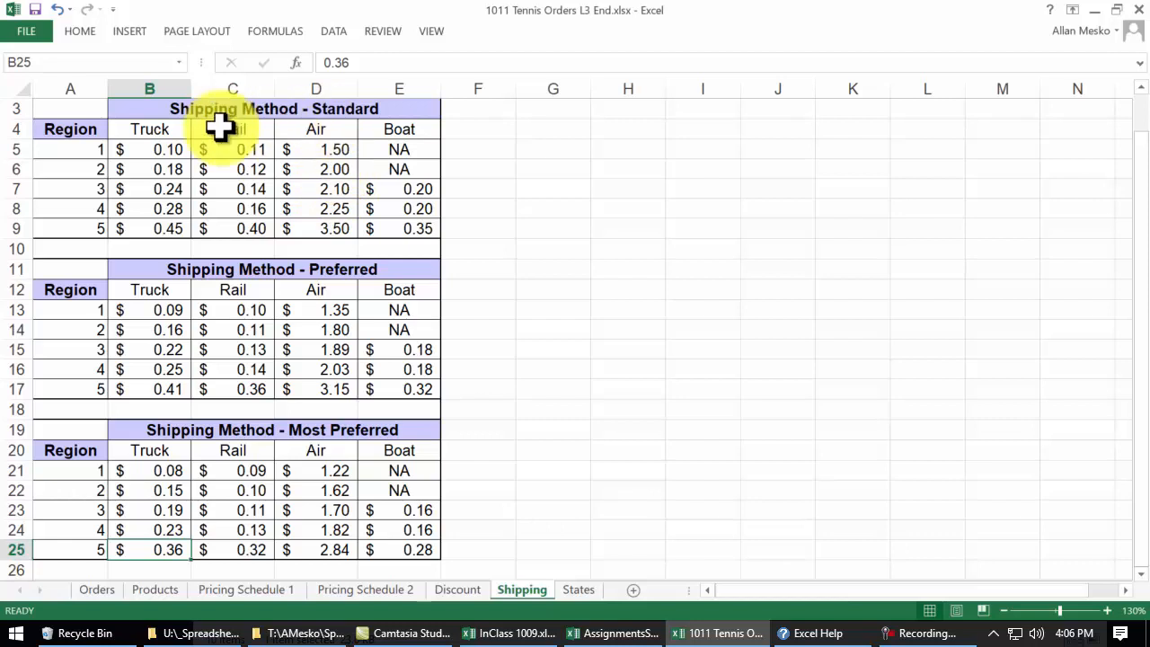
- Select the rate ranges B5:E9, B13:E17 and B21:E25 in turn to check their range names
{"action": "left_click_drag", "start_coordinate": [153, 149], "coordinate": [398, 231]}
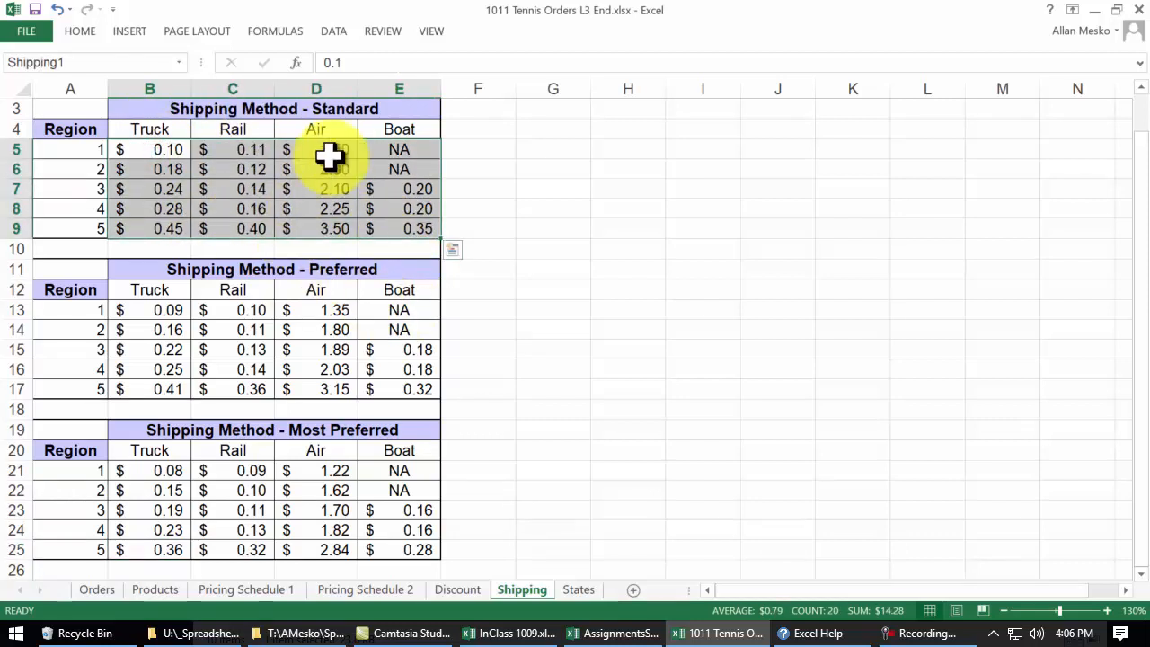
{"action": "left_click_drag", "start_coordinate": [400, 310], "coordinate": [153, 389]}
{"action": "left_click_drag", "start_coordinate": [149, 468], "coordinate": [374, 541]}
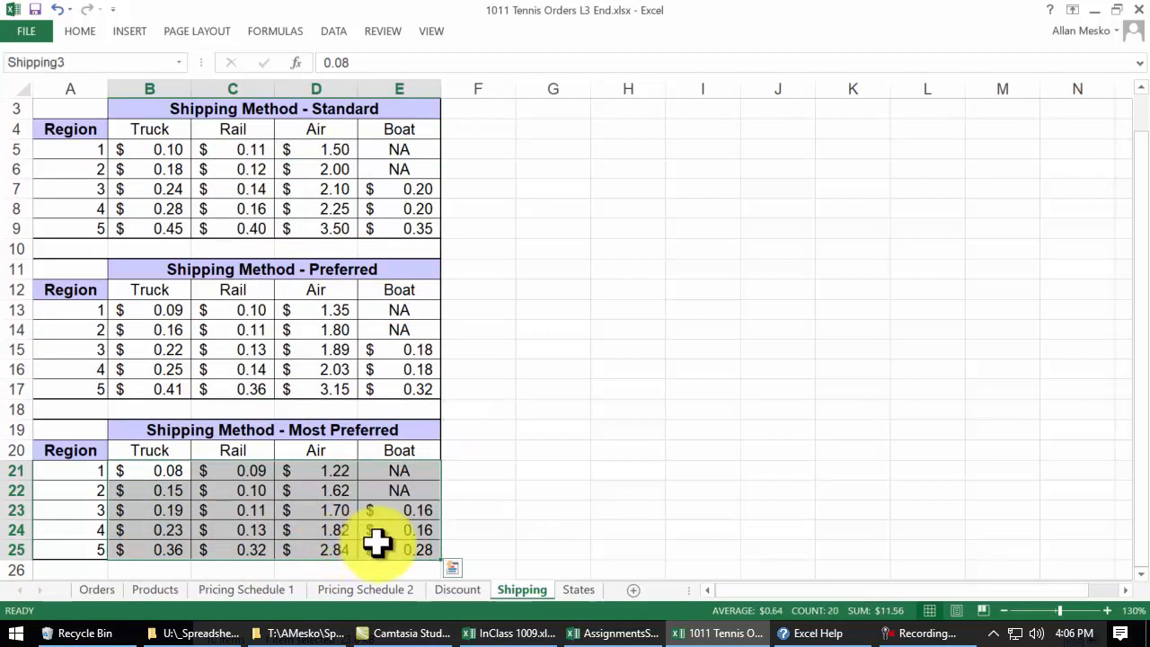
- On the Orders sheet, open the shipping formula in F18 and review its INDEX arguments, starting with the Shipping1, Shipping2 and Shipping3 references
{"action": "left_click", "coordinate": [96, 589]}
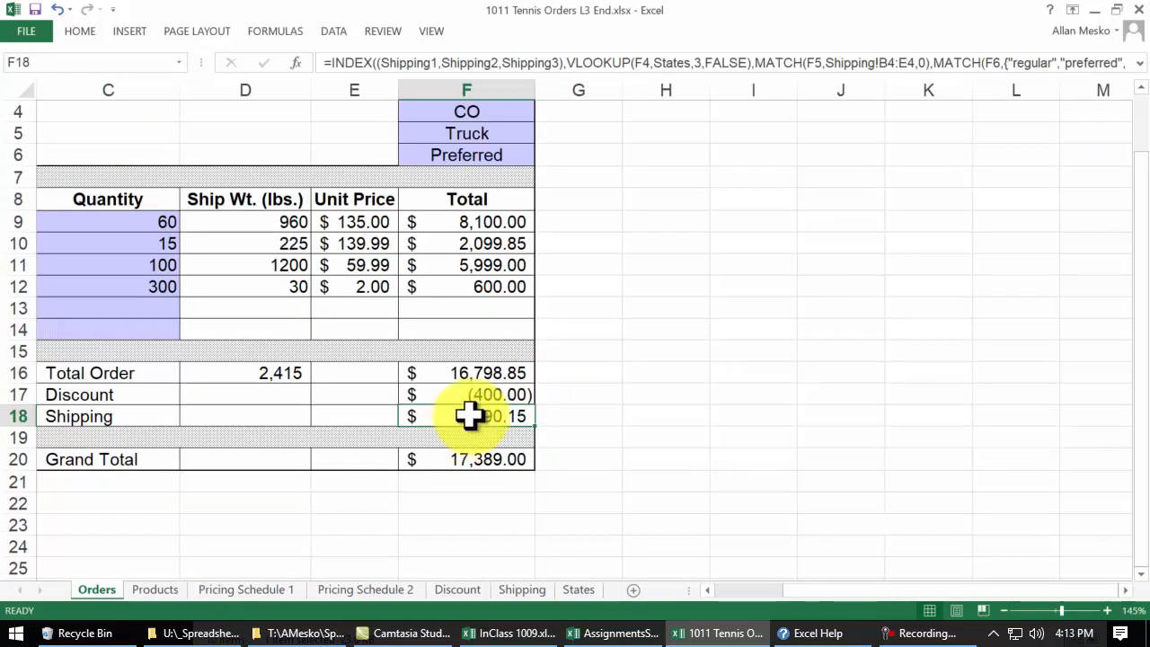
{"action": "double_click", "coordinate": [466, 416]}
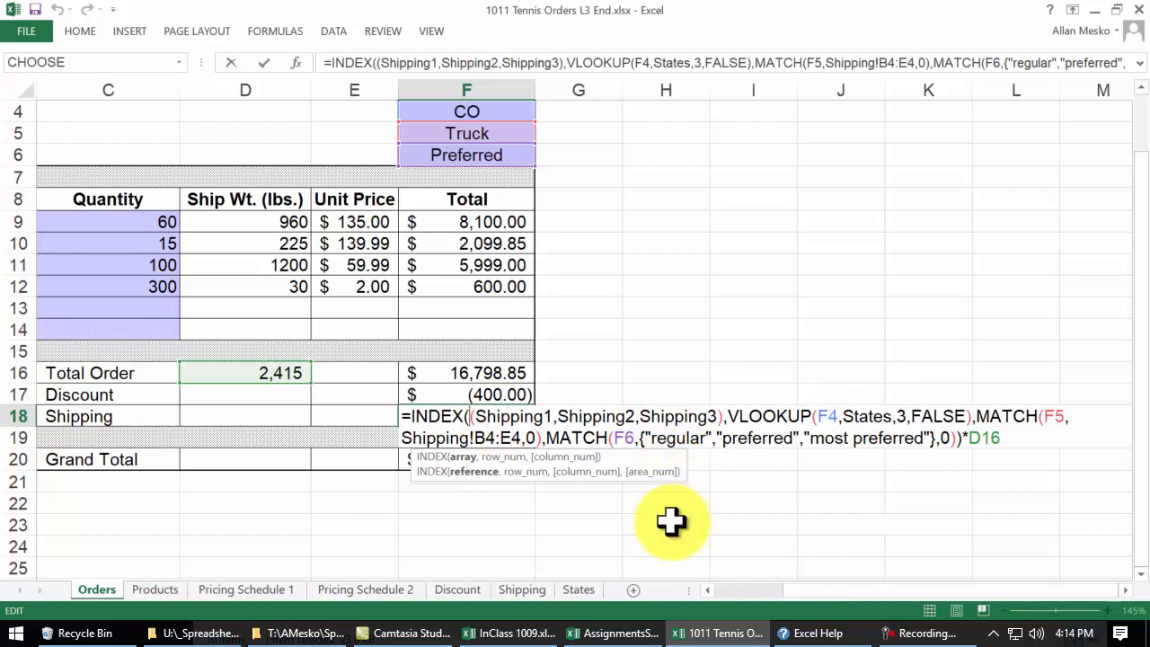
{"action": "key", "text": "ctrl+Return"}
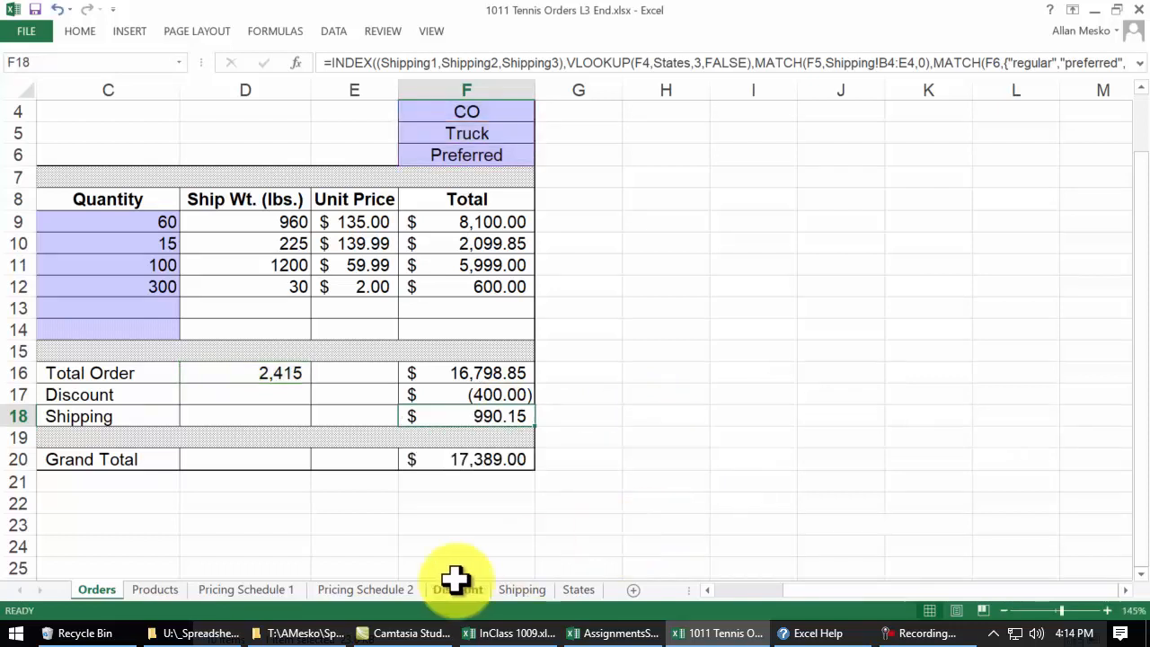
- On the Shipping sheet, select the named ranges Shipping1 and Shipping3, plus the region numbers A5:A9 and method headings B4:E4
{"action": "left_click", "coordinate": [500, 597]}
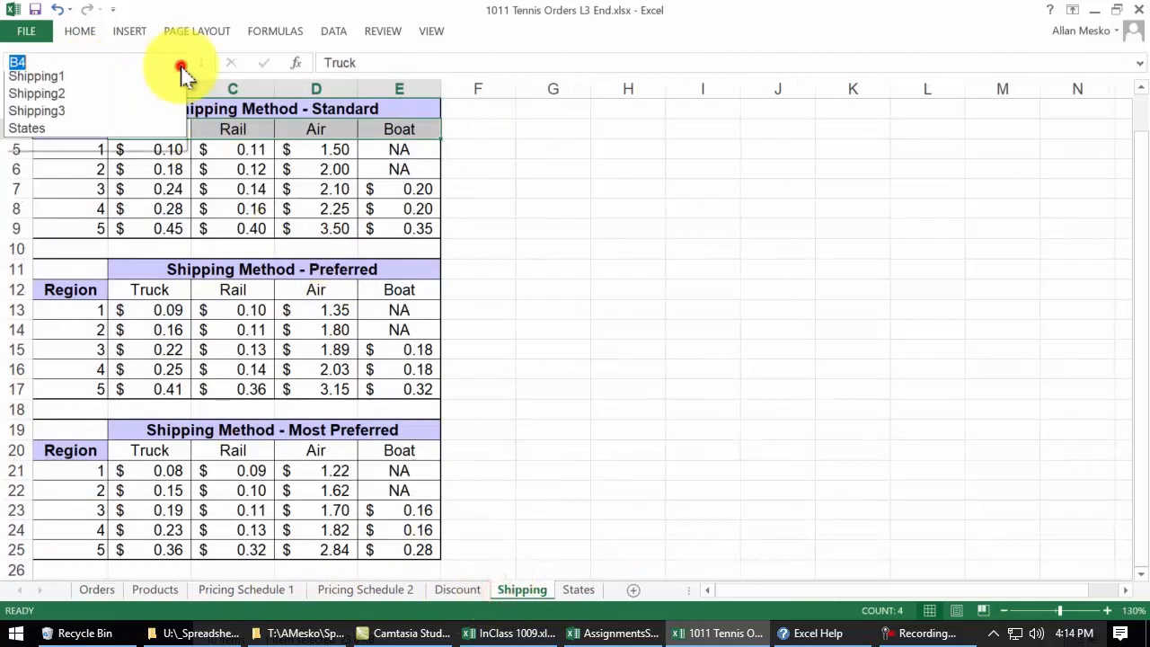
{"action": "left_click", "coordinate": [76, 151]}
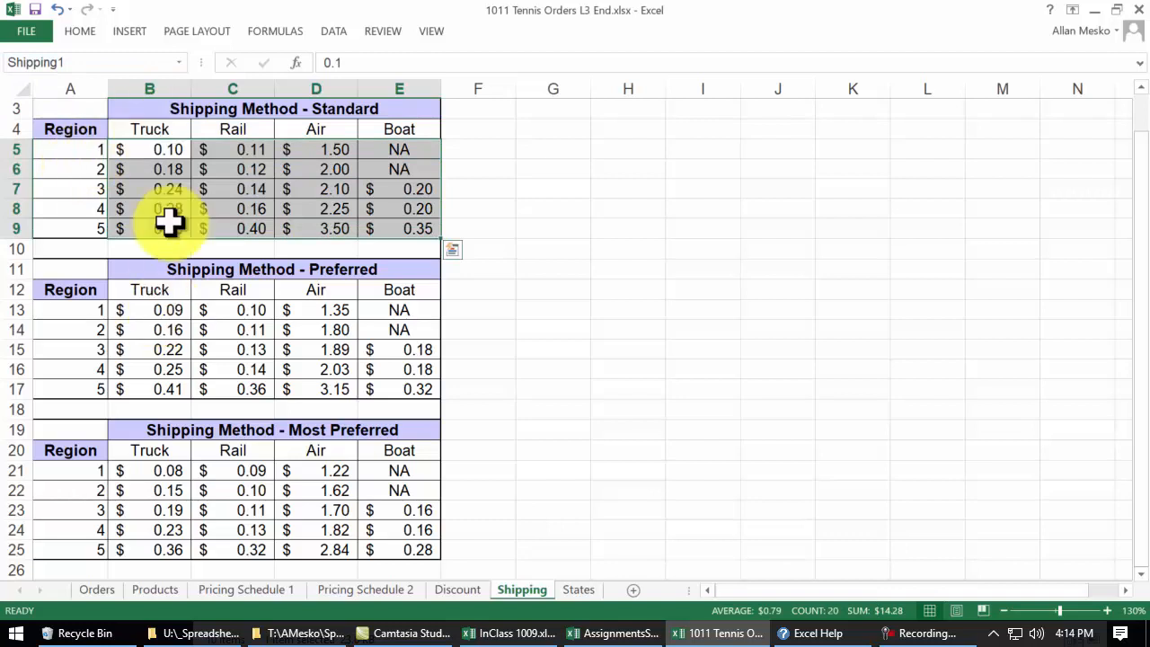
{"action": "left_click", "coordinate": [179, 64]}
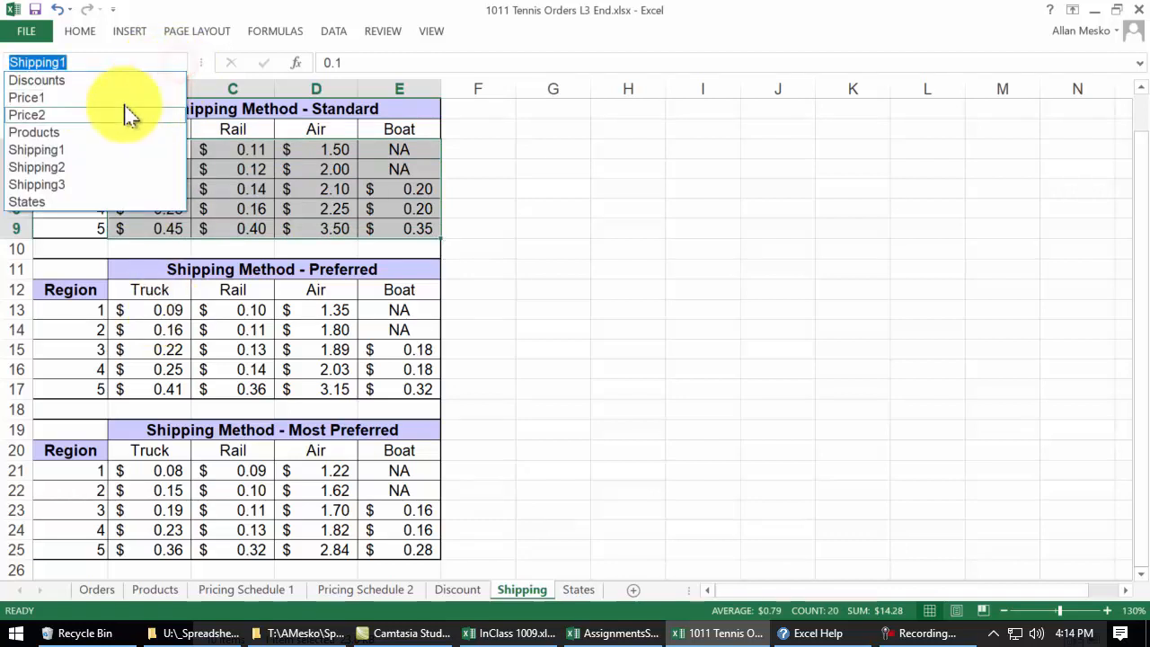
{"action": "left_click", "coordinate": [89, 186]}
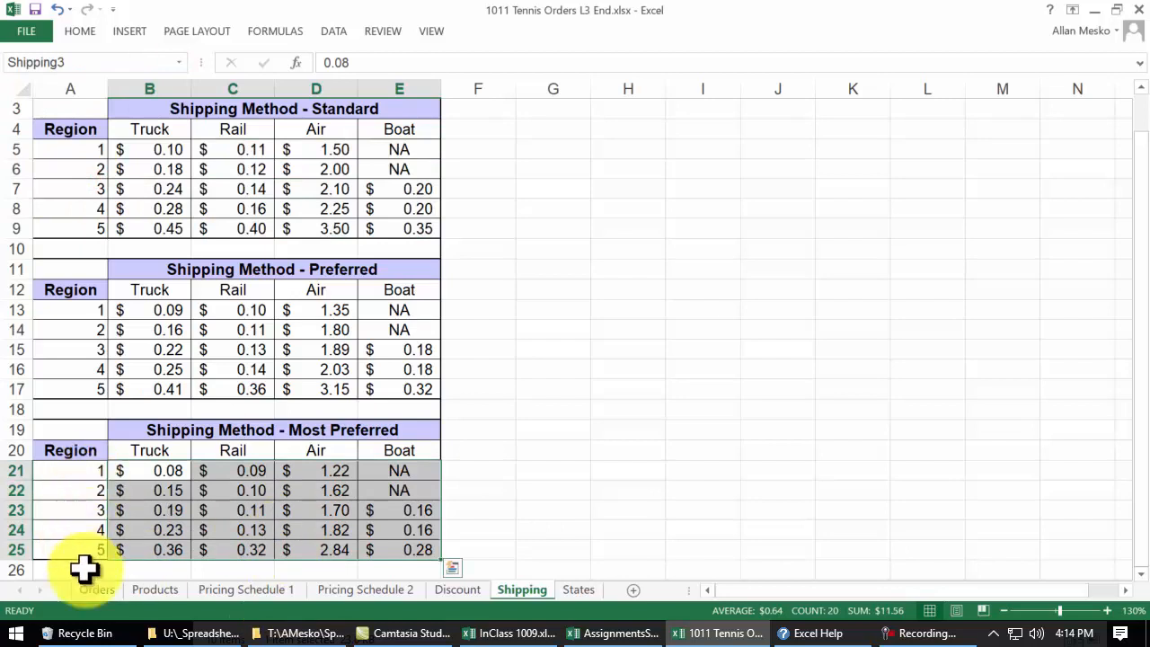
{"action": "left_click_drag", "start_coordinate": [80, 151], "coordinate": [82, 226]}
{"action": "left_click_drag", "start_coordinate": [154, 134], "coordinate": [426, 134]}
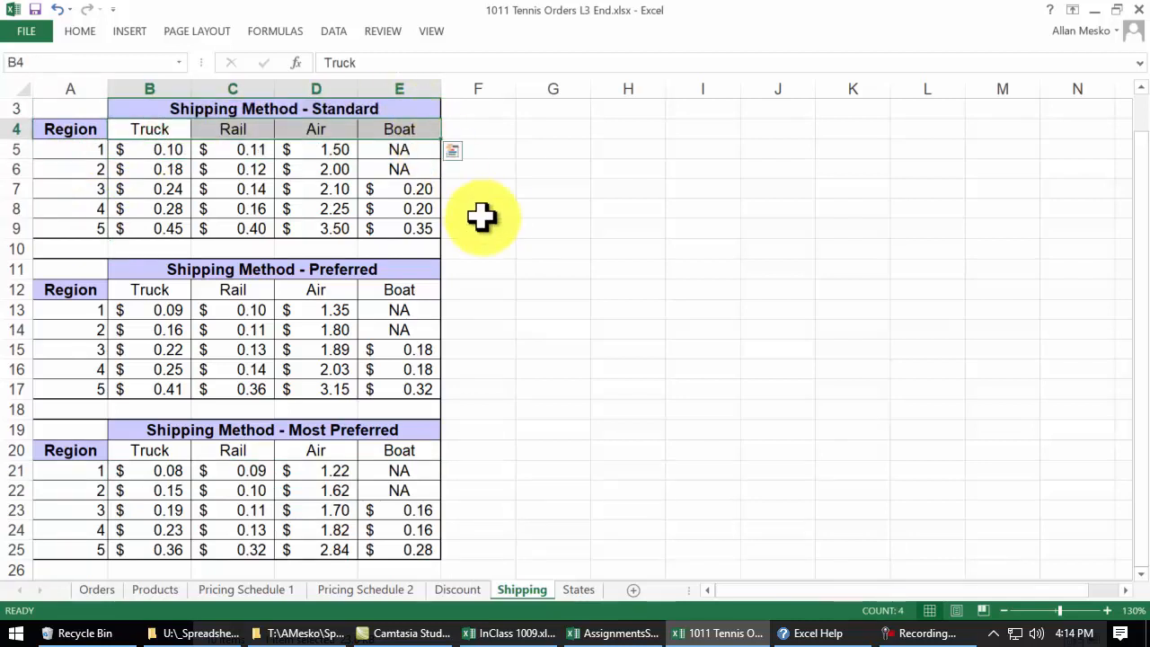
- Examine the row number argument of the Orders F18 formula, where VLOOKUP finds F4's state in the States range
{"action": "left_click", "coordinate": [103, 590]}
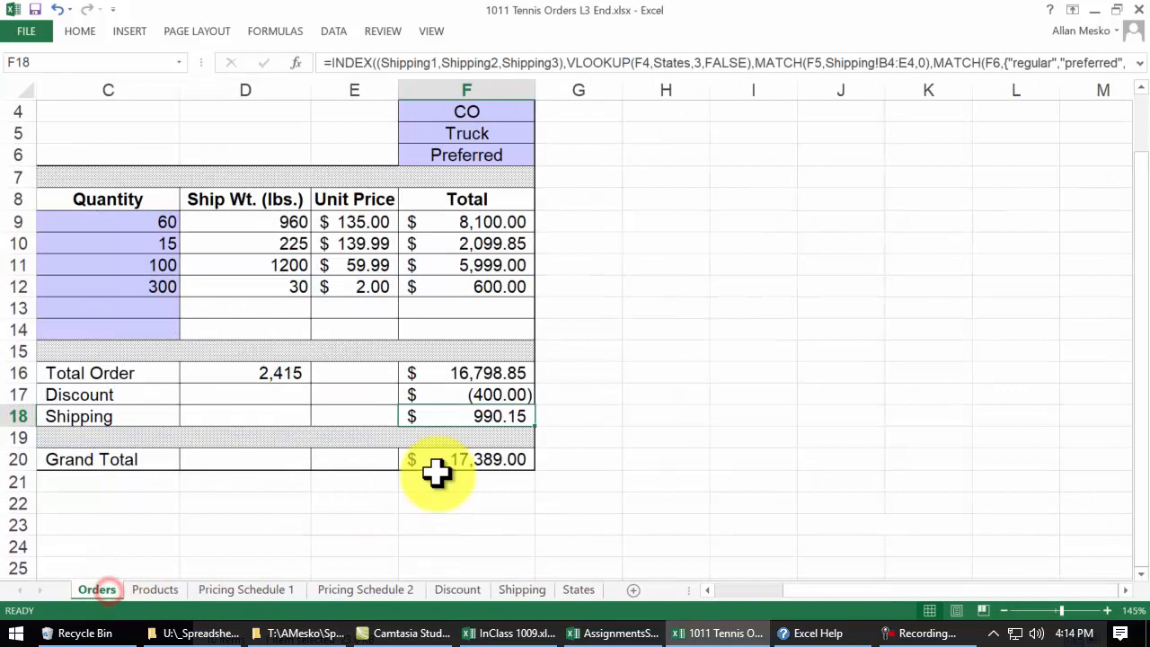
{"action": "double_click", "coordinate": [474, 416]}
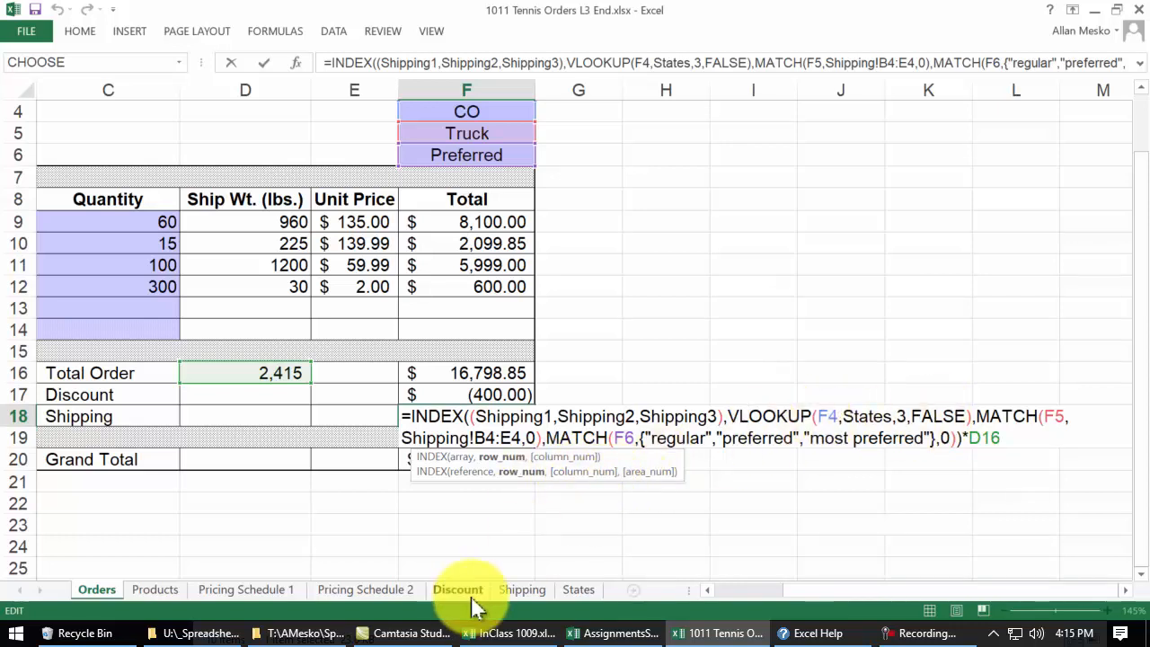
{"action": "key", "text": "ctrl+Return"}
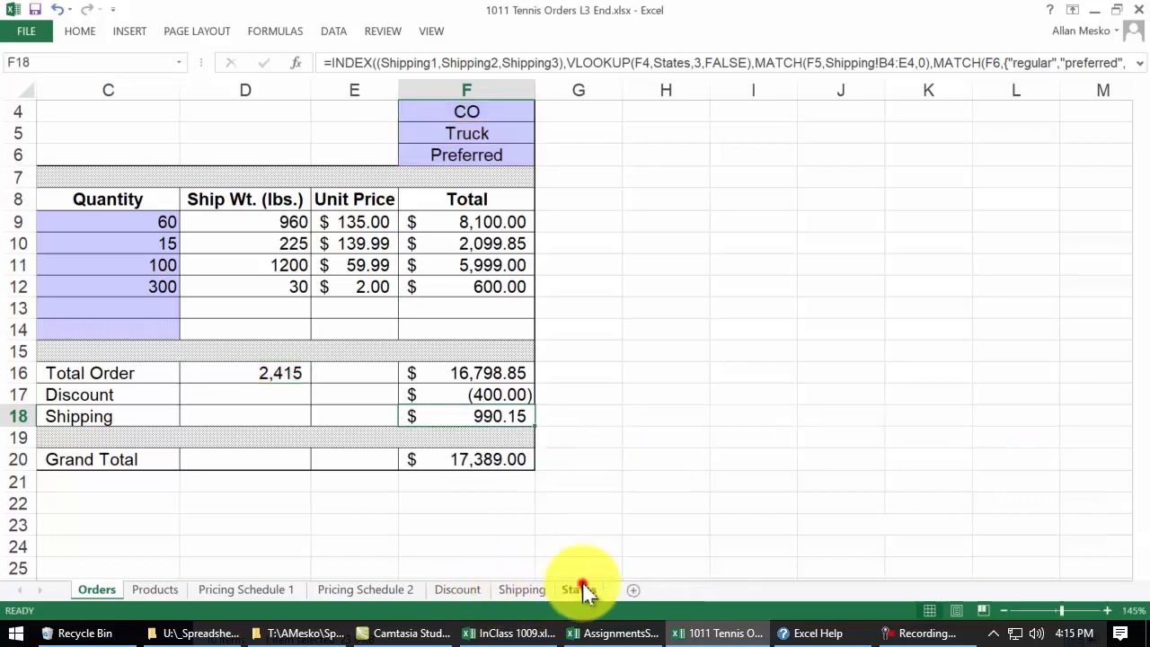
- On the States sheet, select the named range States and look through its abbreviation, region and region number columns
{"action": "left_click", "coordinate": [581, 589]}
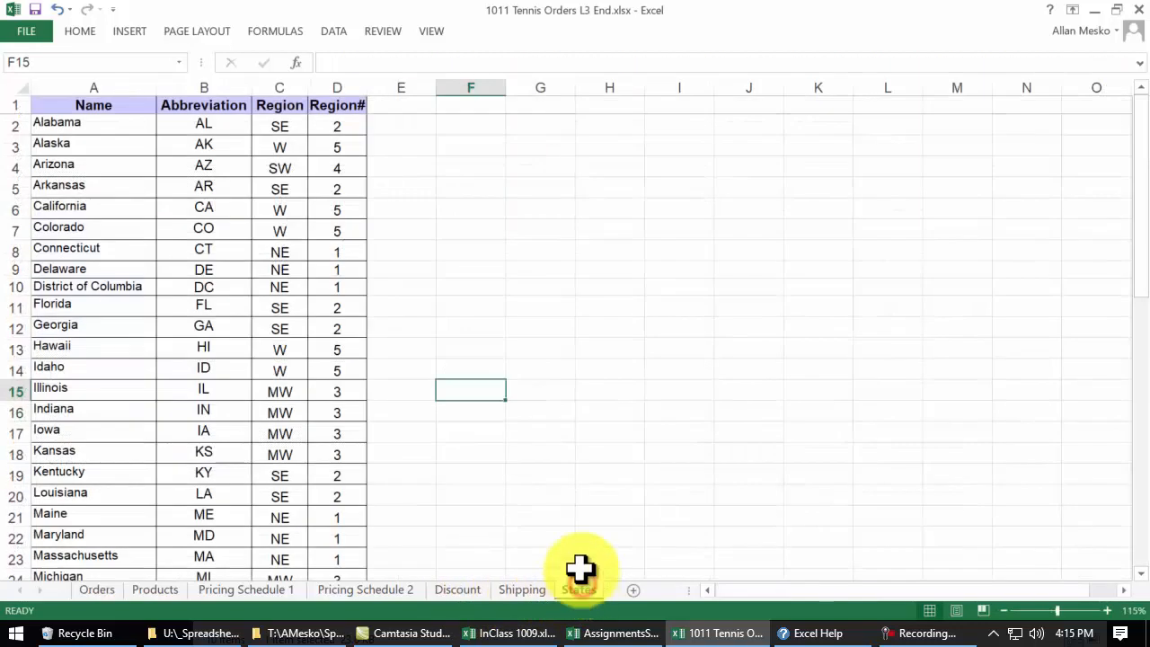
{"action": "left_click", "coordinate": [180, 62]}
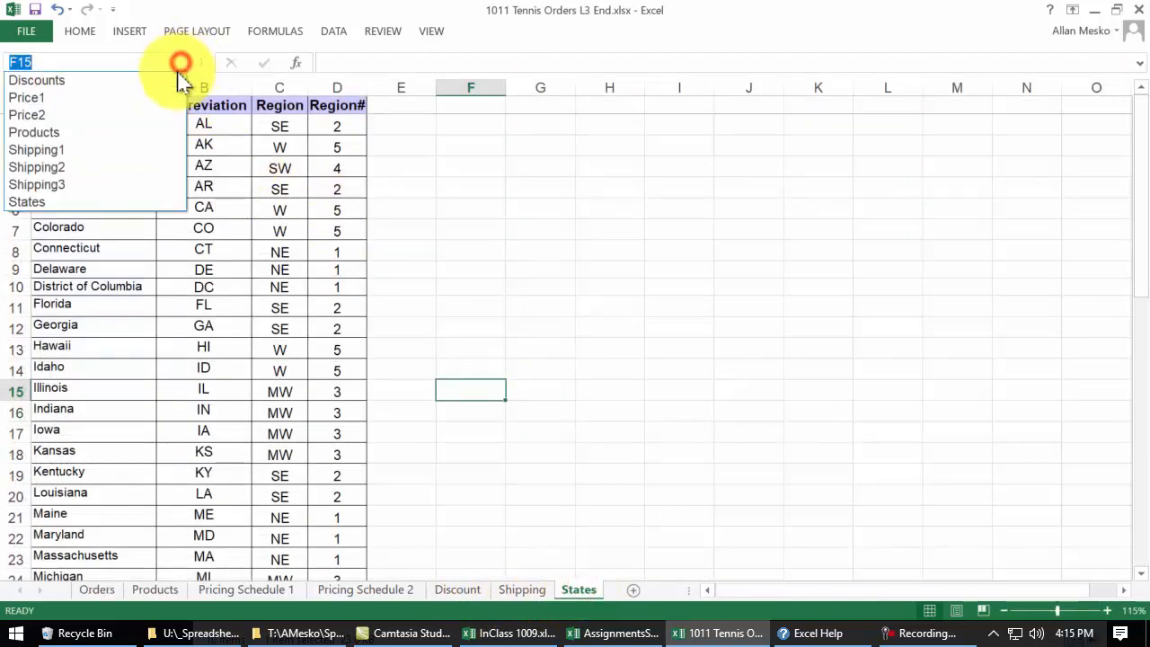
{"action": "left_click", "coordinate": [79, 202]}
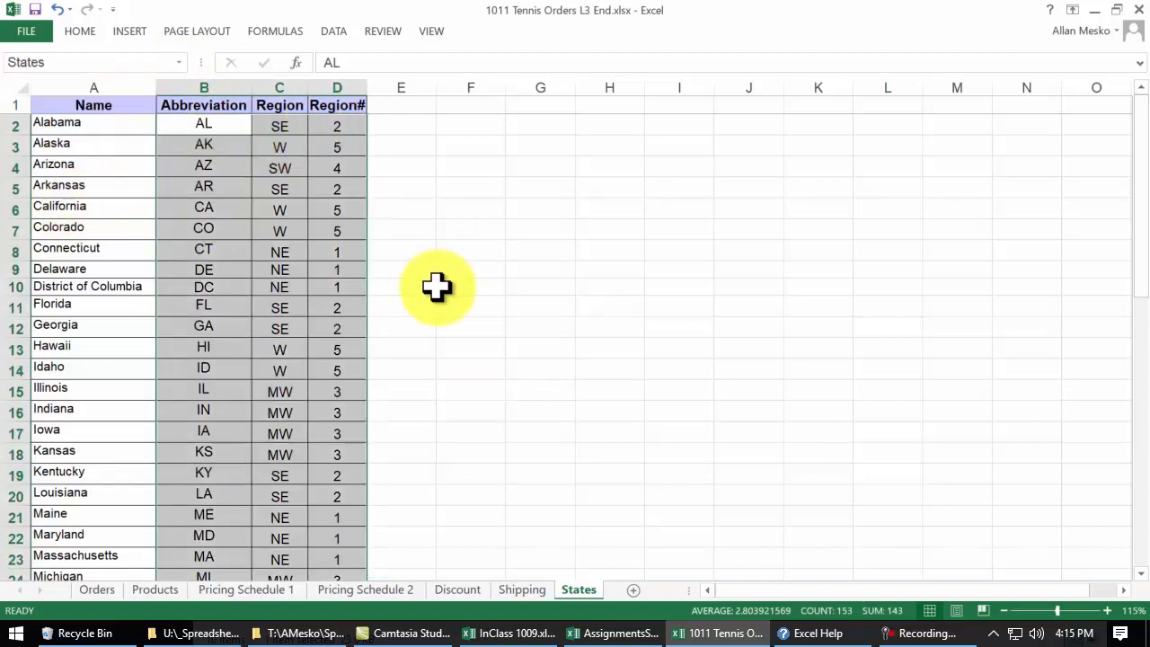
{"action": "scroll", "coordinate": [437, 297], "scroll_direction": "down", "scroll_amount": 4}
{"action": "scroll", "coordinate": [438, 298], "scroll_direction": "up", "scroll_amount": 4}
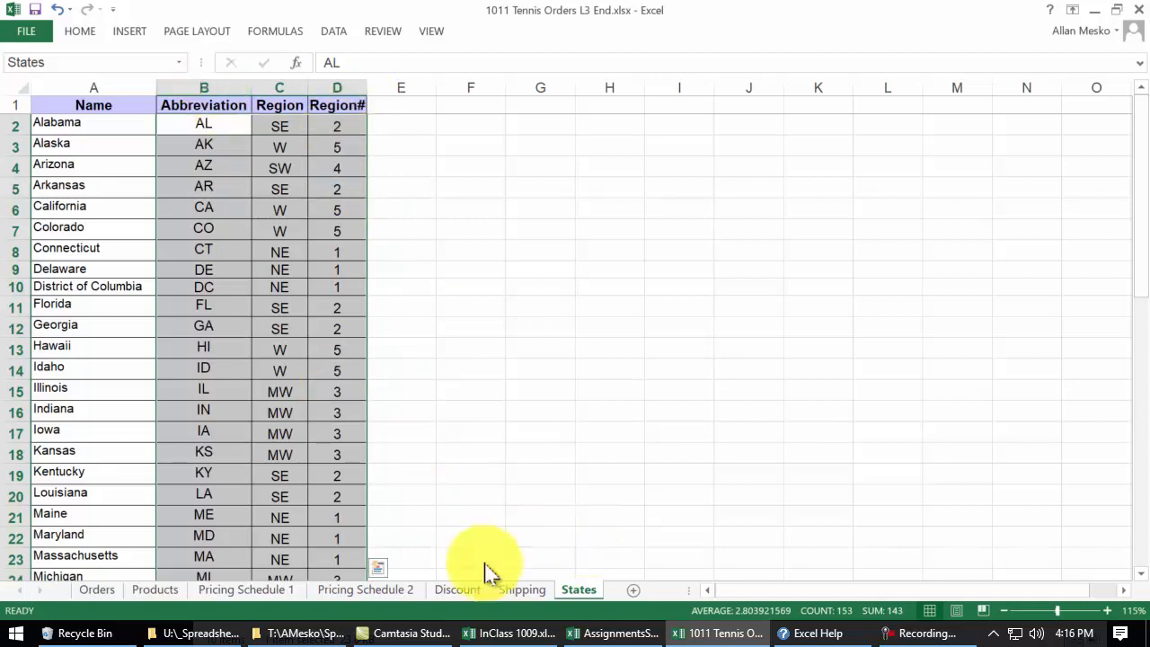
- Select the region numbers A5:A9 of the Standard table on the Shipping sheet to relate them to the lookup's row number
{"action": "left_click", "coordinate": [521, 592]}
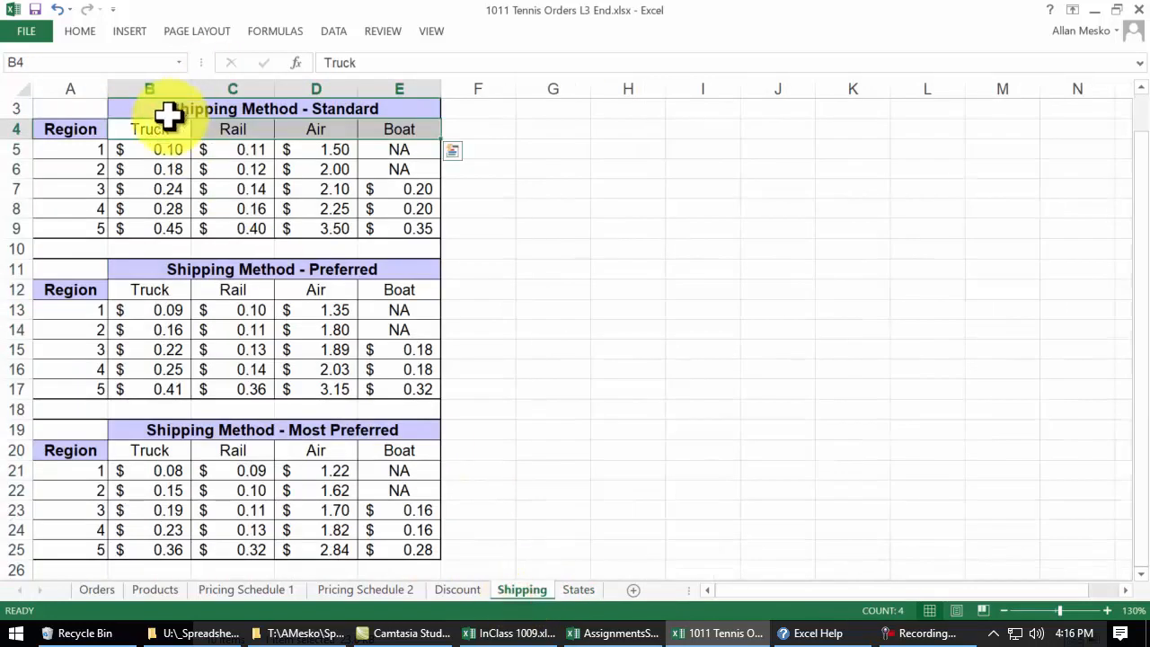
{"action": "left_click", "coordinate": [101, 153]}
{"action": "left_click_drag", "start_coordinate": [100, 153], "coordinate": [94, 230]}
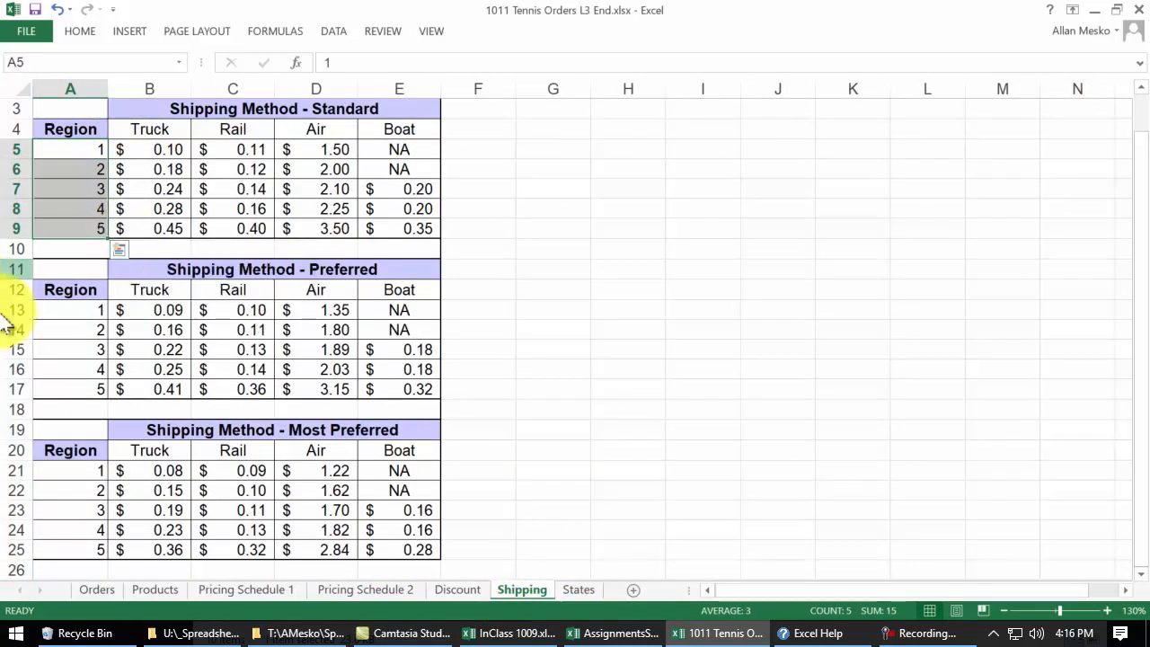
- Examine the column number argument of the Orders F18 formula, the MATCH of F5 against Shipping!B4:E4
{"action": "left_click", "coordinate": [95, 592]}
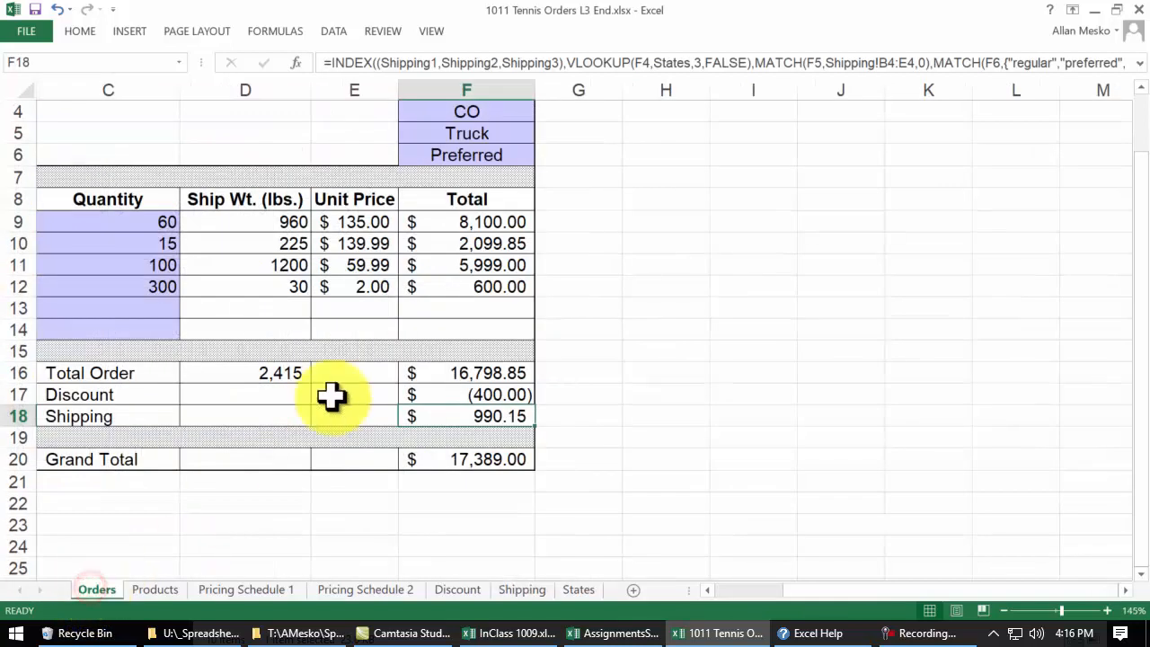
{"action": "double_click", "coordinate": [461, 422]}
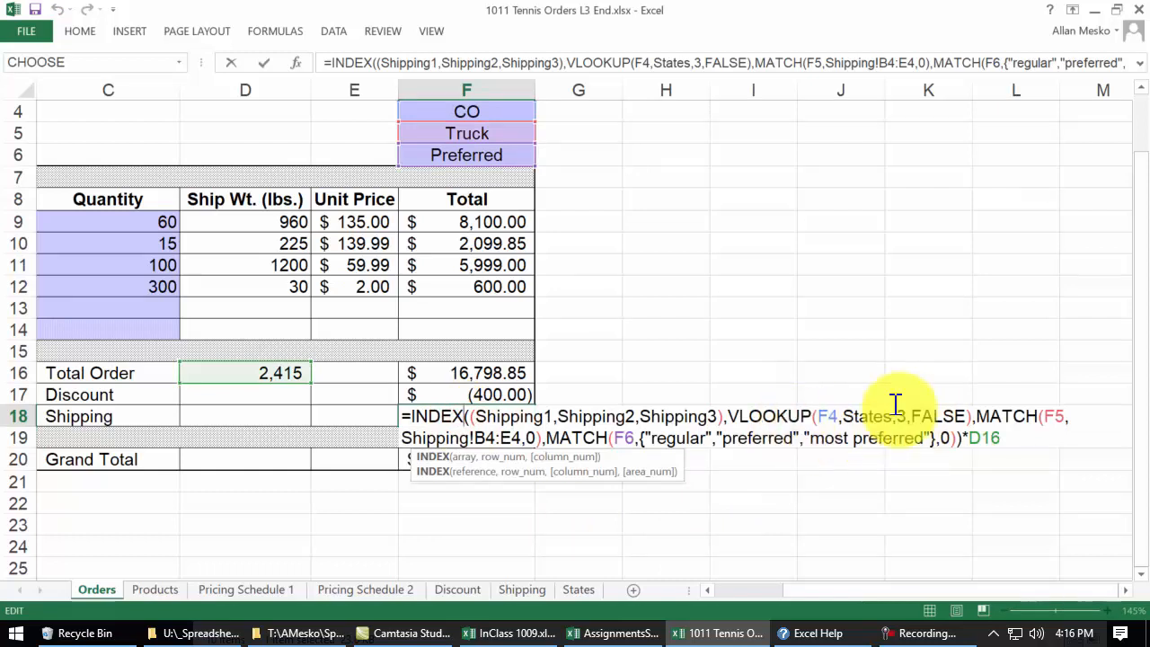
{"action": "left_click", "coordinate": [995, 416]}
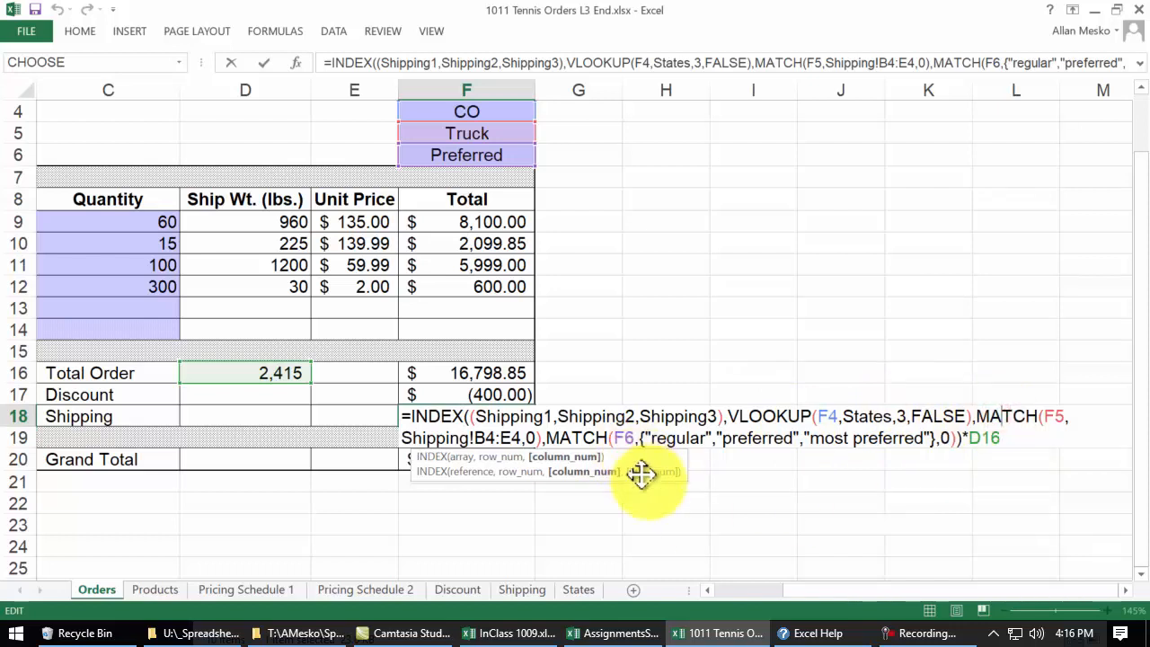
{"action": "key", "text": "Return"}
- Check the method headings B4:E4 on the Shipping sheet against the chosen shipping method in Orders F5
{"action": "left_click", "coordinate": [522, 590]}
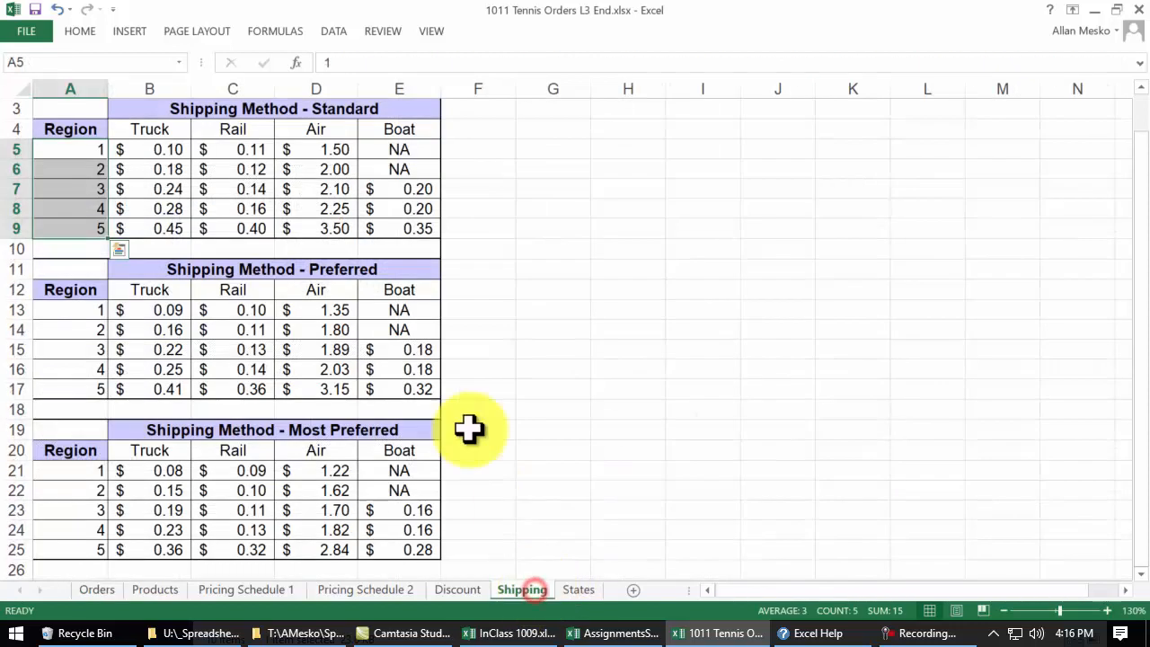
{"action": "left_click_drag", "start_coordinate": [159, 128], "coordinate": [382, 134]}
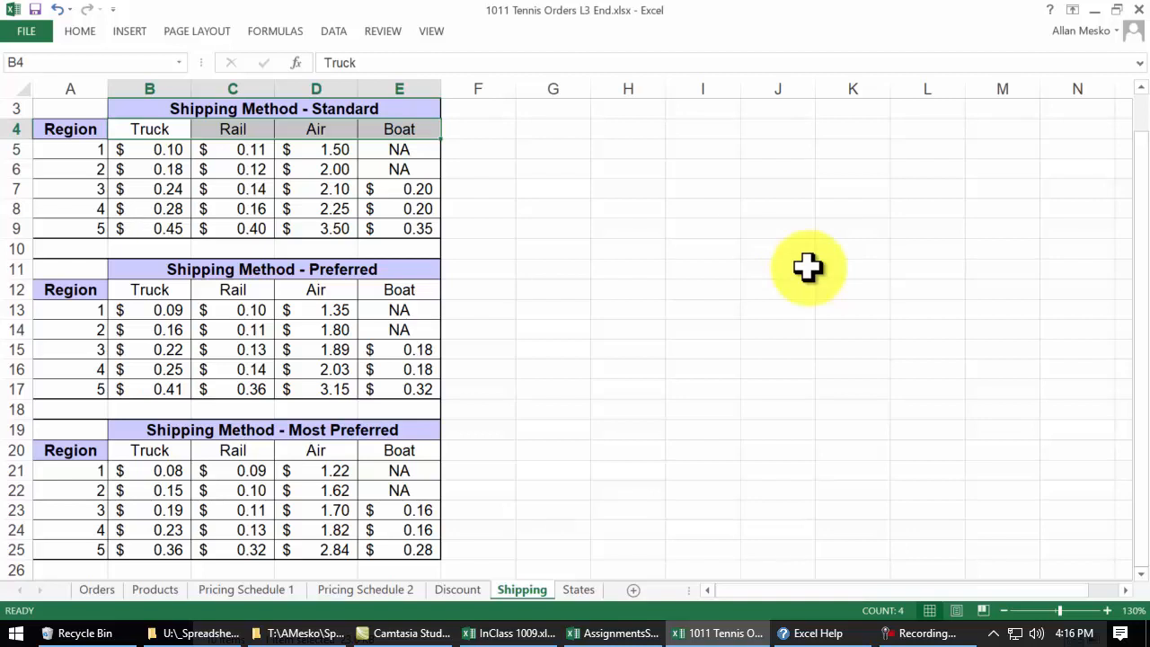
{"action": "left_click", "coordinate": [97, 589]}
{"action": "left_click", "coordinate": [454, 137]}
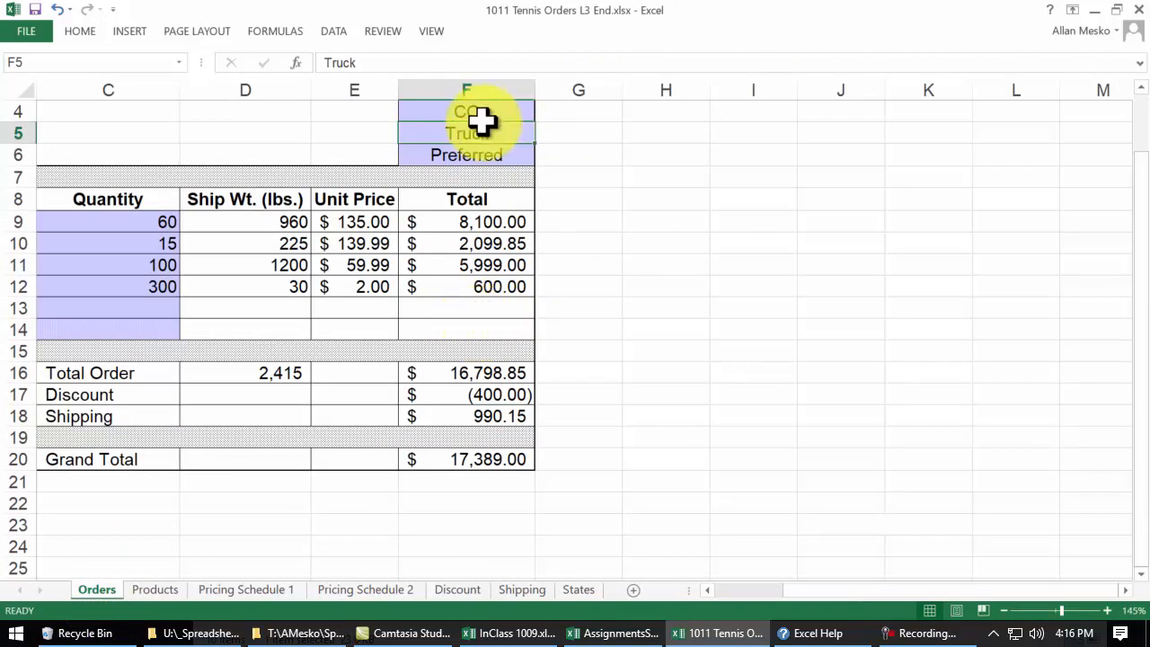
- Reopen the shipping formula in F18 to review the MATCH lookup range Shipping!B4:E4 and its exact-match argument 0
{"action": "double_click", "coordinate": [481, 420]}
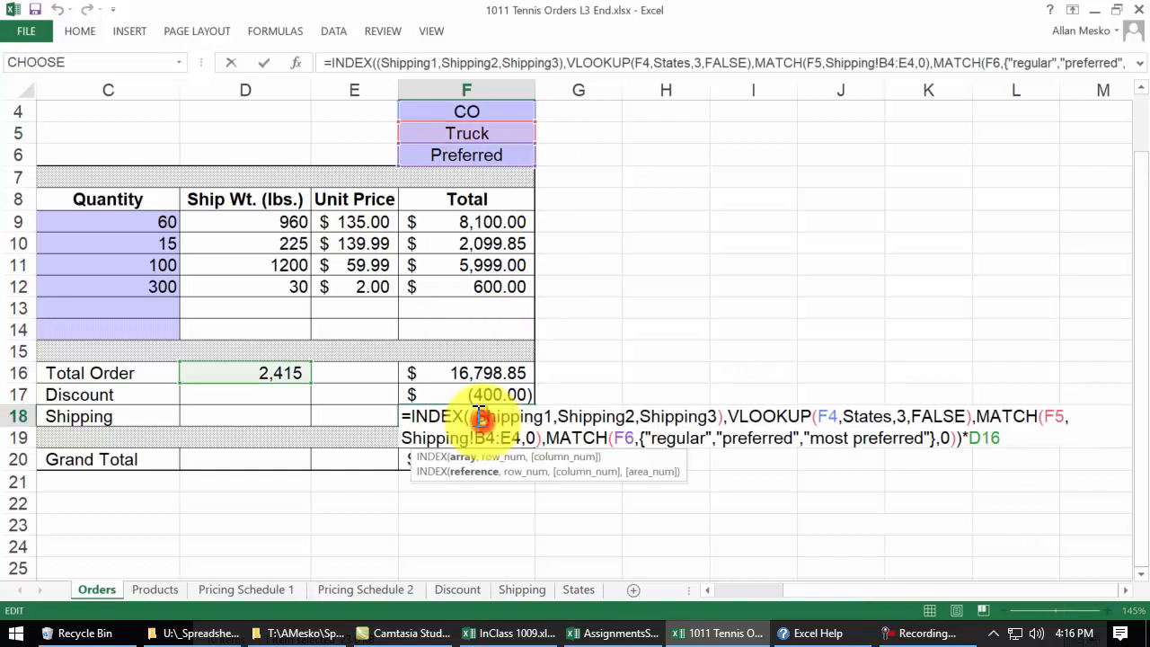
{"action": "left_click", "coordinate": [1002, 415]}
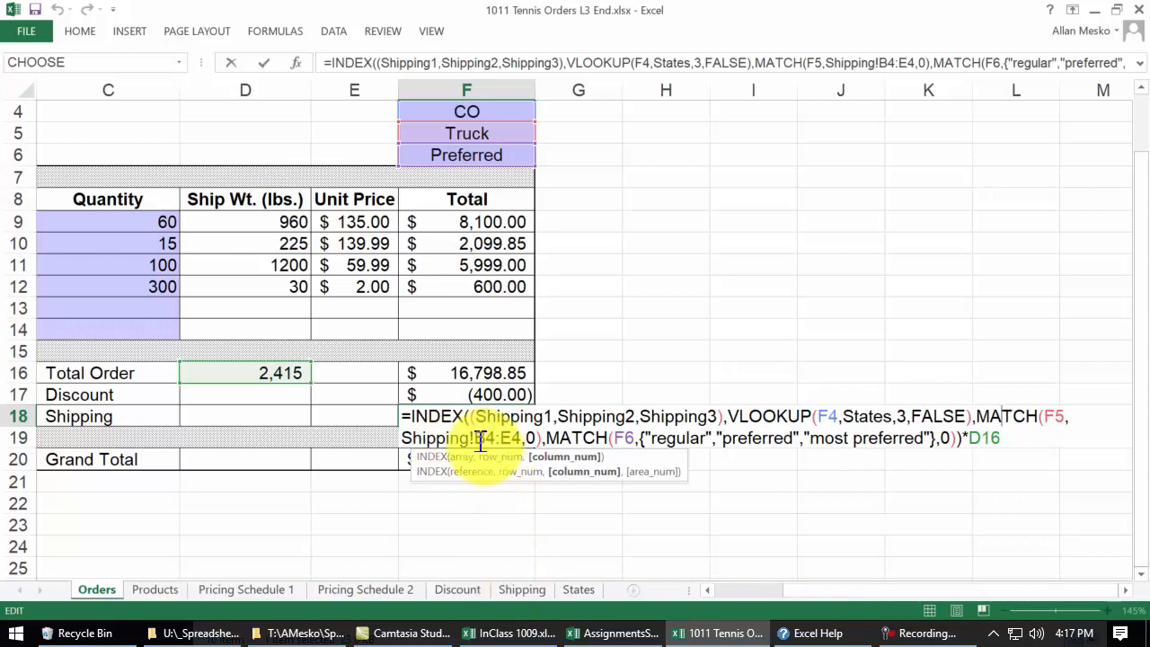
{"action": "key", "text": "ctrl+Return"}
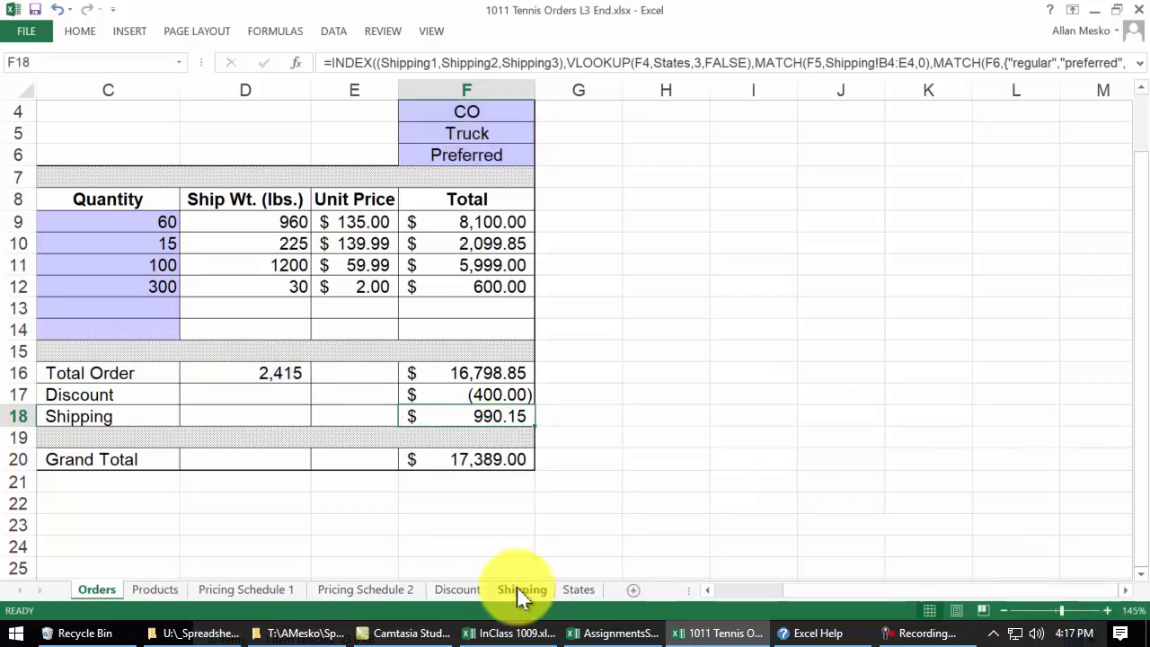
- On the Shipping sheet, compare the method headings of the three rate tables by selecting B4:E4, B12:E12 and B20:E20
{"action": "left_click", "coordinate": [520, 586]}
{"action": "left_click_drag", "start_coordinate": [170, 134], "coordinate": [374, 131]}
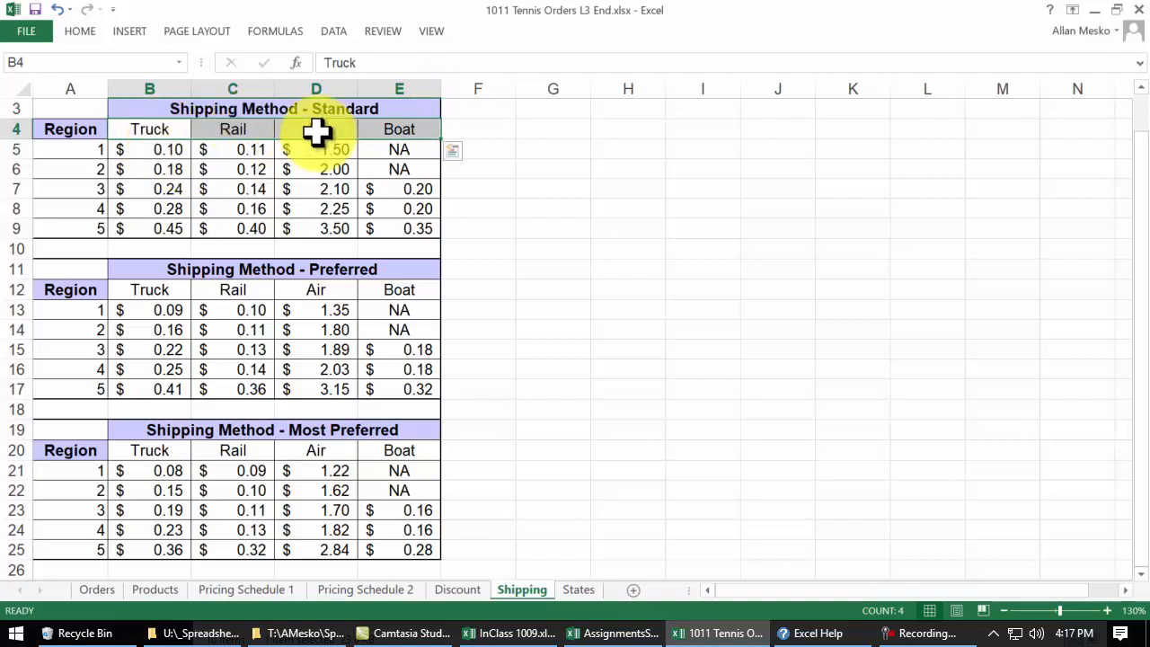
{"action": "left_click_drag", "start_coordinate": [170, 288], "coordinate": [390, 290]}
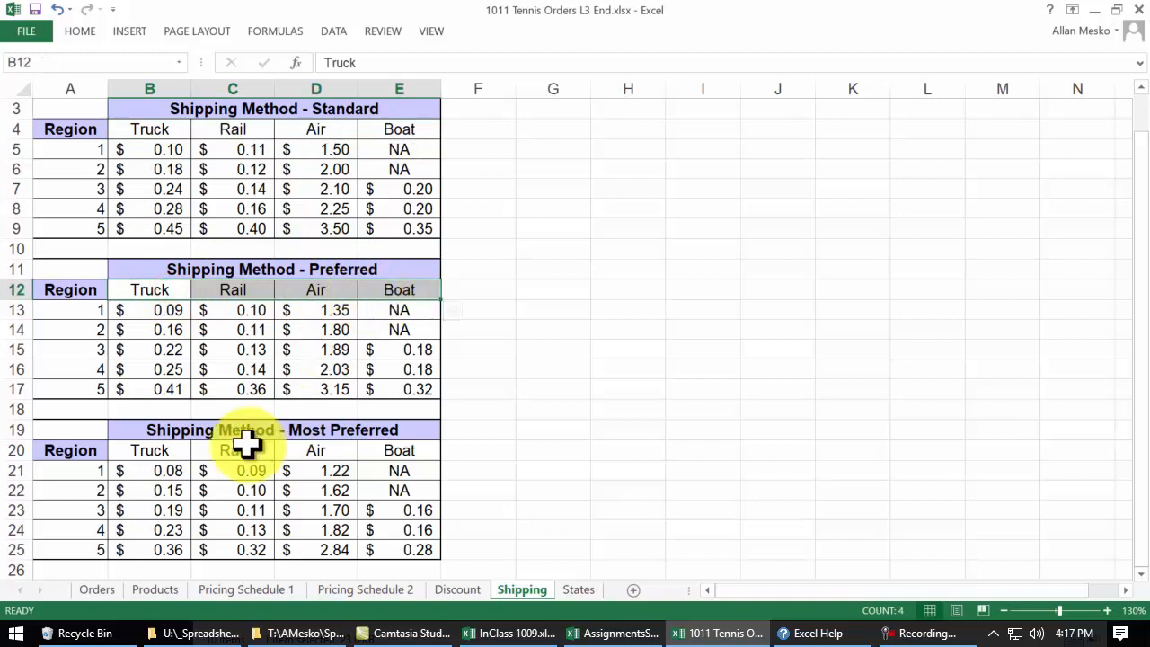
{"action": "left_click_drag", "start_coordinate": [171, 452], "coordinate": [363, 454]}
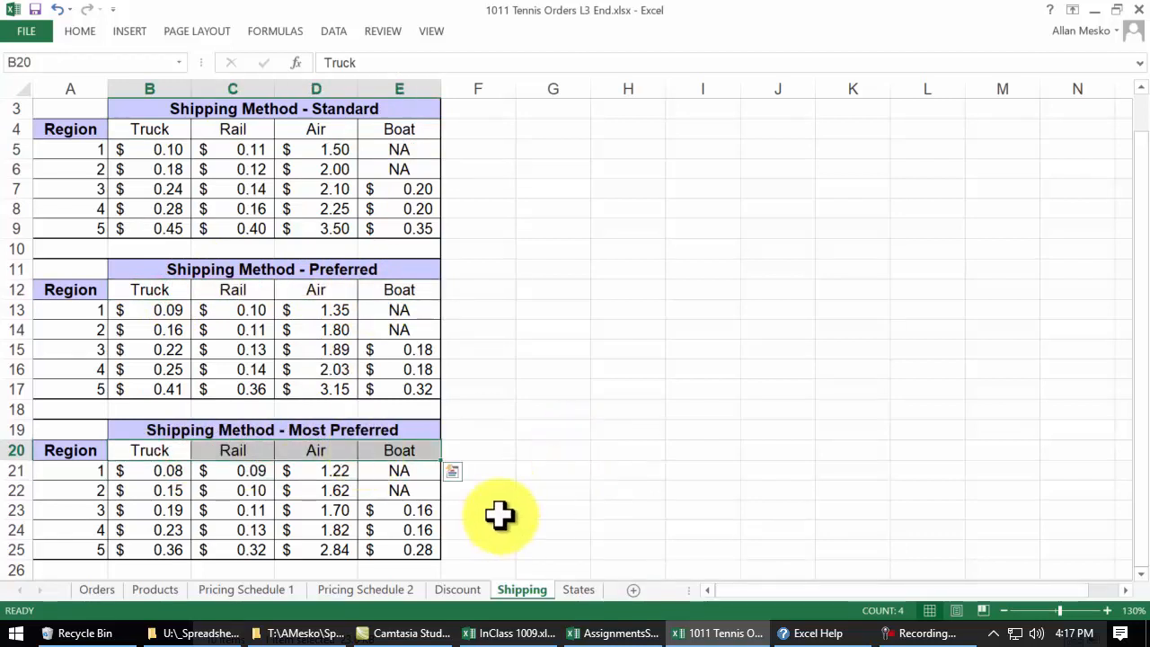
- Return to the Orders F18 formula and examine the INDEX column and area number arguments supplied by the two MATCH functions
{"action": "left_click", "coordinate": [94, 590]}
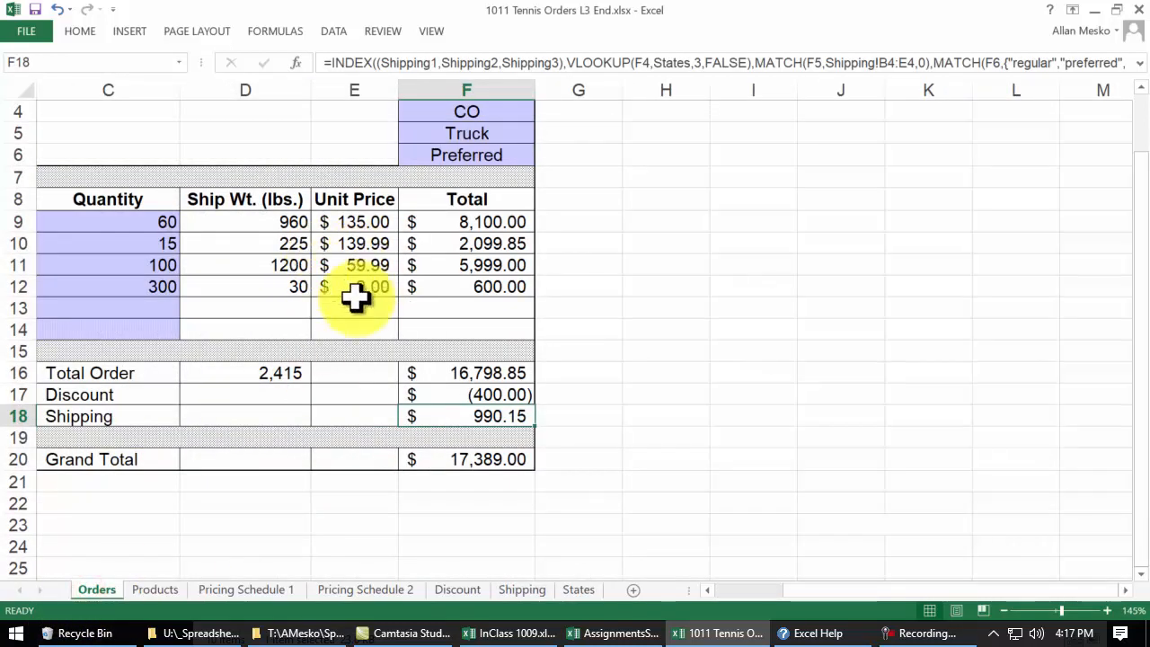
{"action": "double_click", "coordinate": [474, 414]}
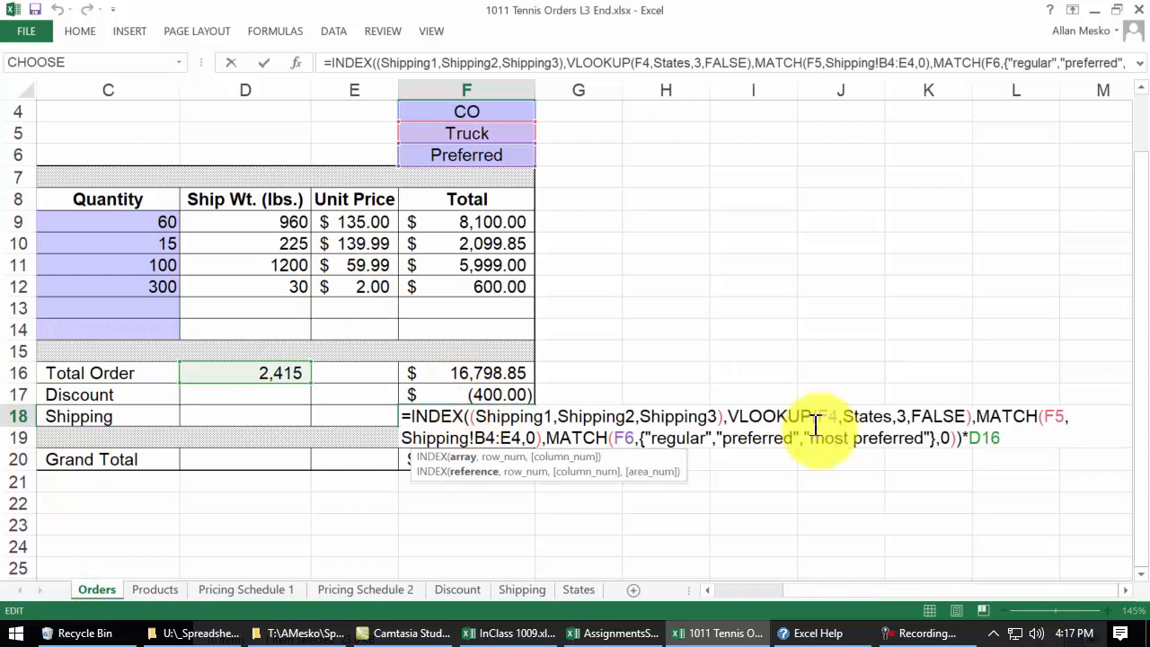
{"action": "left_click", "coordinate": [1008, 411]}
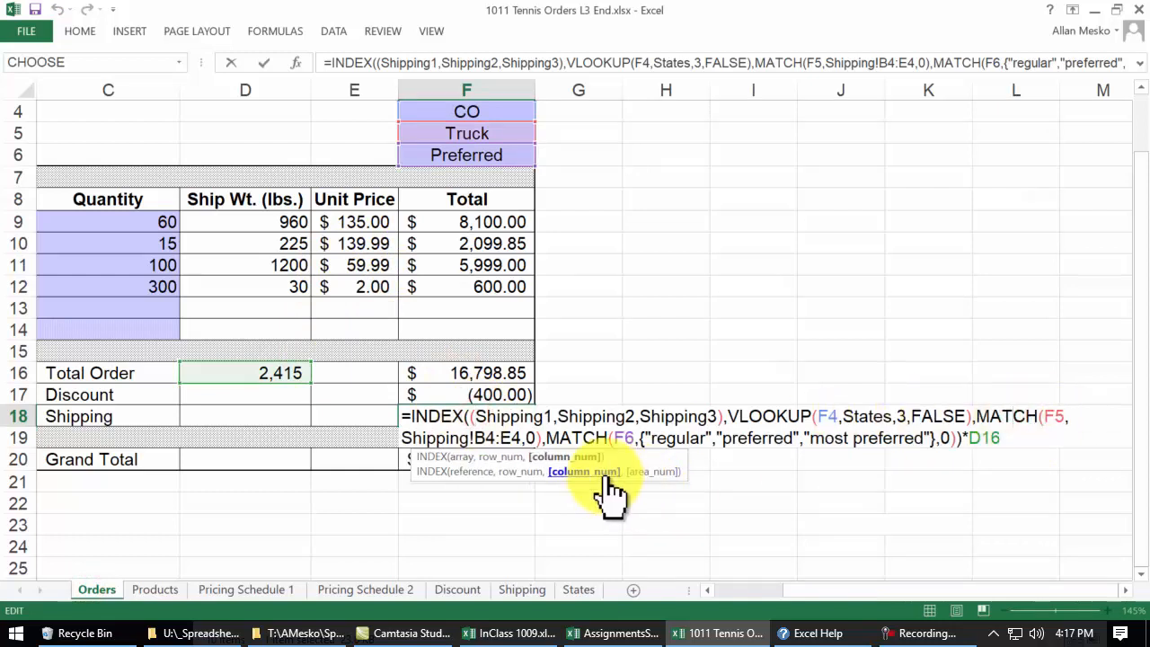